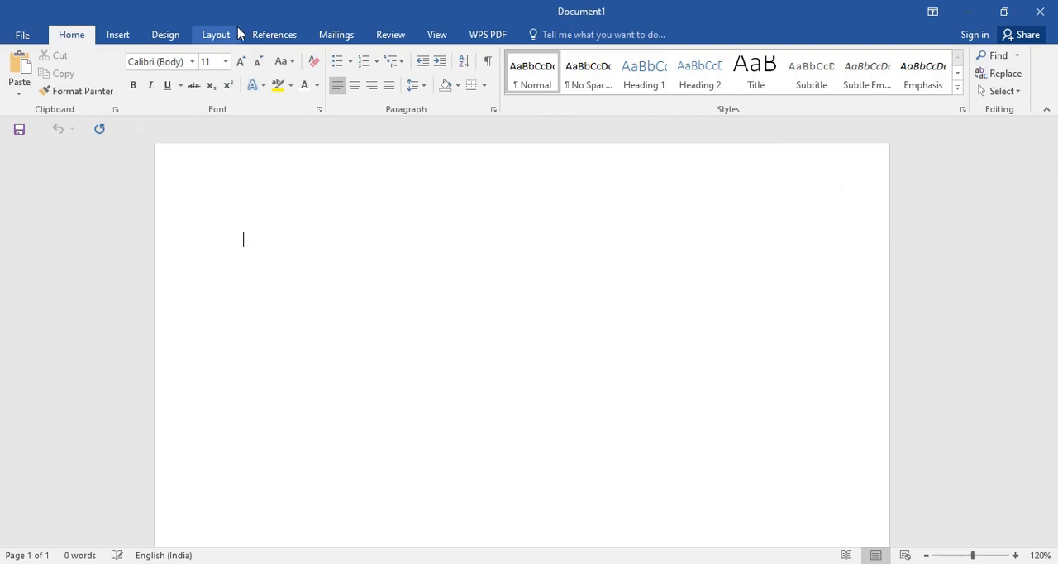
# Step: Open the custom paper size settings and set the page width to 9.75 cm
pyautogui.click(217, 35)
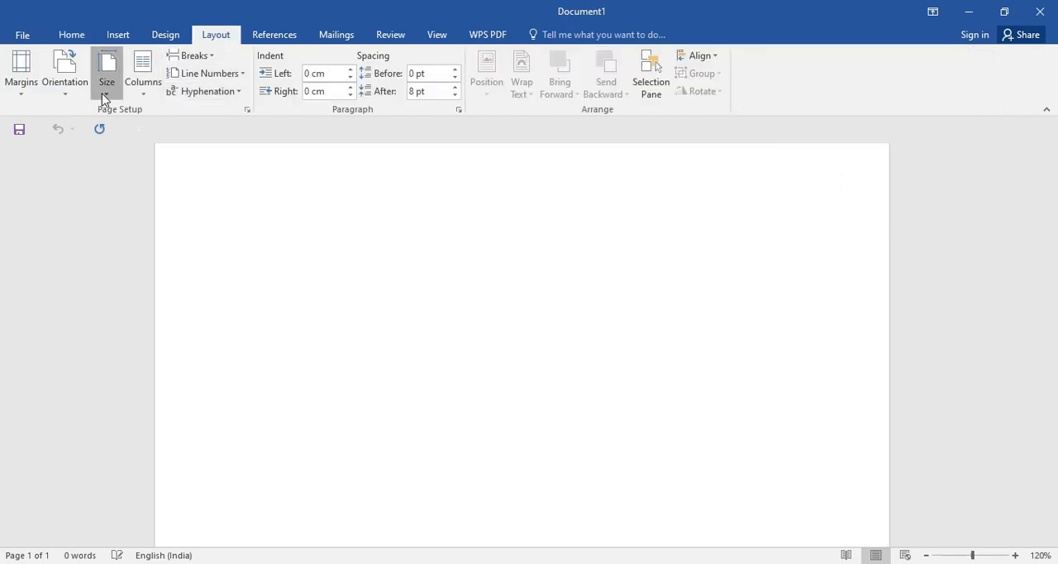
pyautogui.click(106, 93)
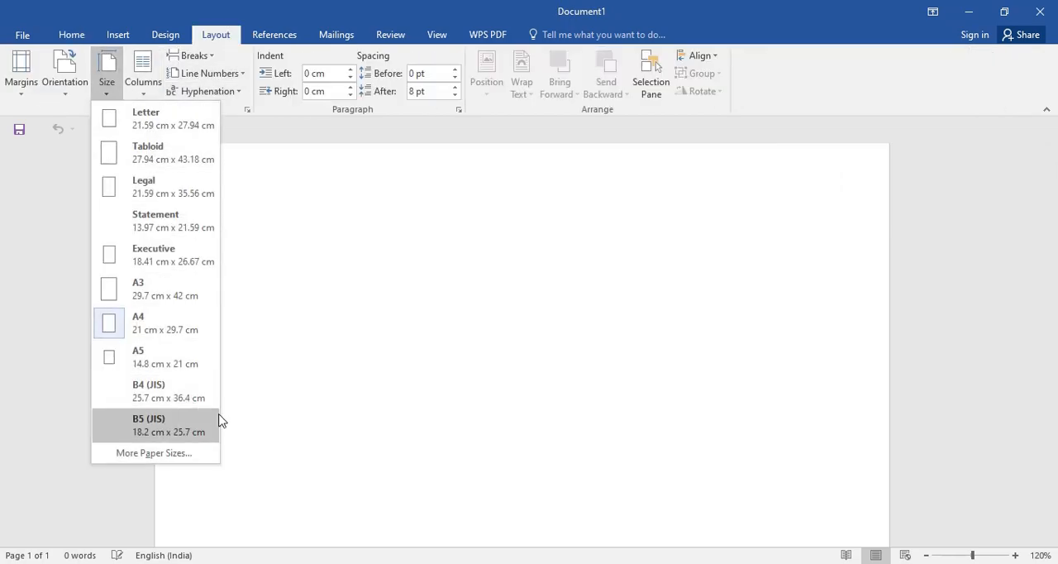
pyautogui.click(154, 453)
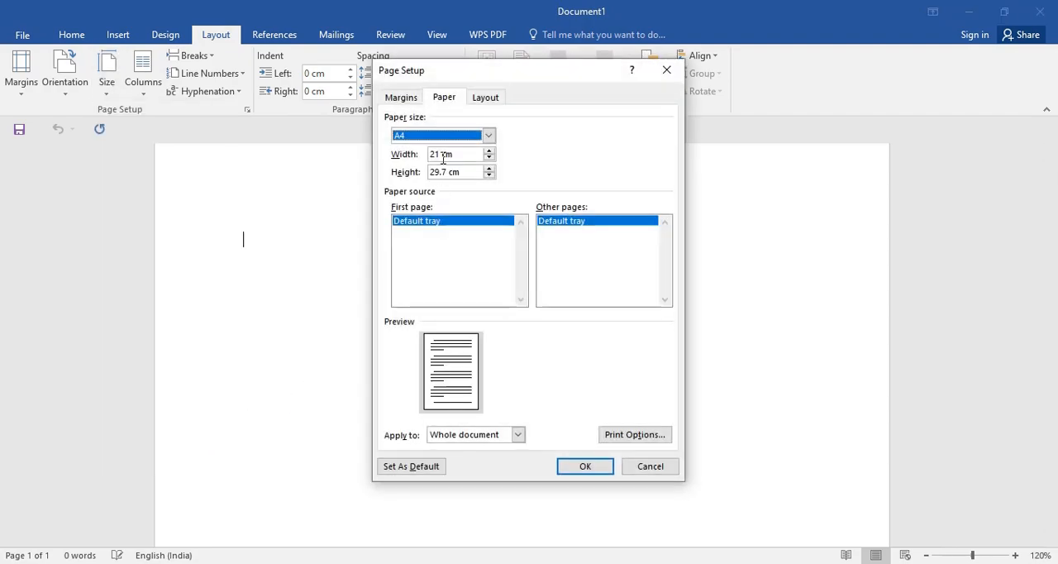
pyautogui.click(441, 154)
pyautogui.press('BackSpace')
pyautogui.press('BackSpace')
pyautogui.press('BackSpace')
pyautogui.write('9.')
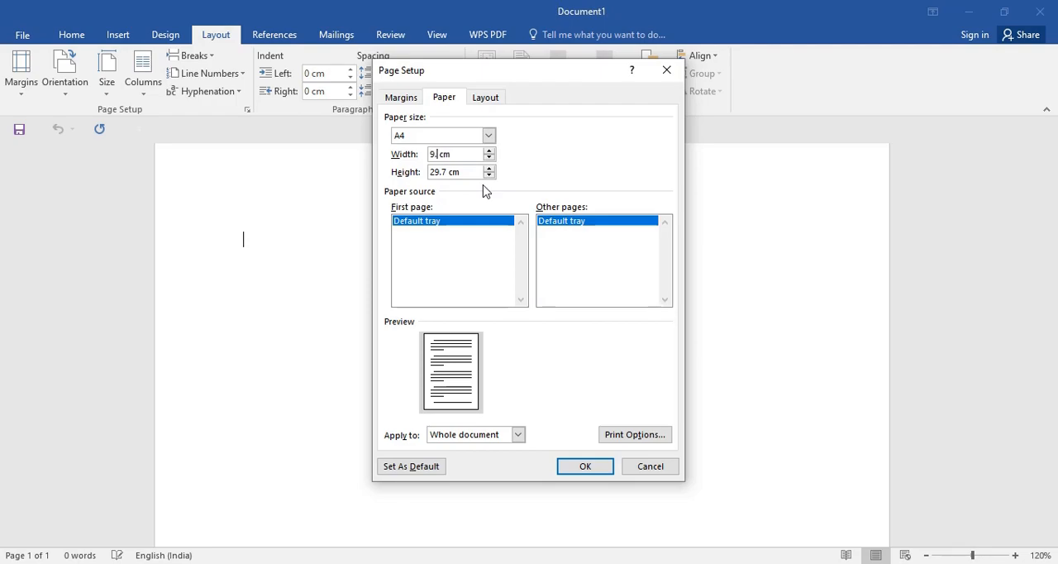
pyautogui.write('75')
# Step: Set the page height to 6.75 cm and apply the custom paper size to the whole document
pyautogui.click(447, 172)
pyautogui.press('BackSpace')
pyautogui.press('BackSpace')
pyautogui.press('BackSpace')
pyautogui.press('BackSpace')
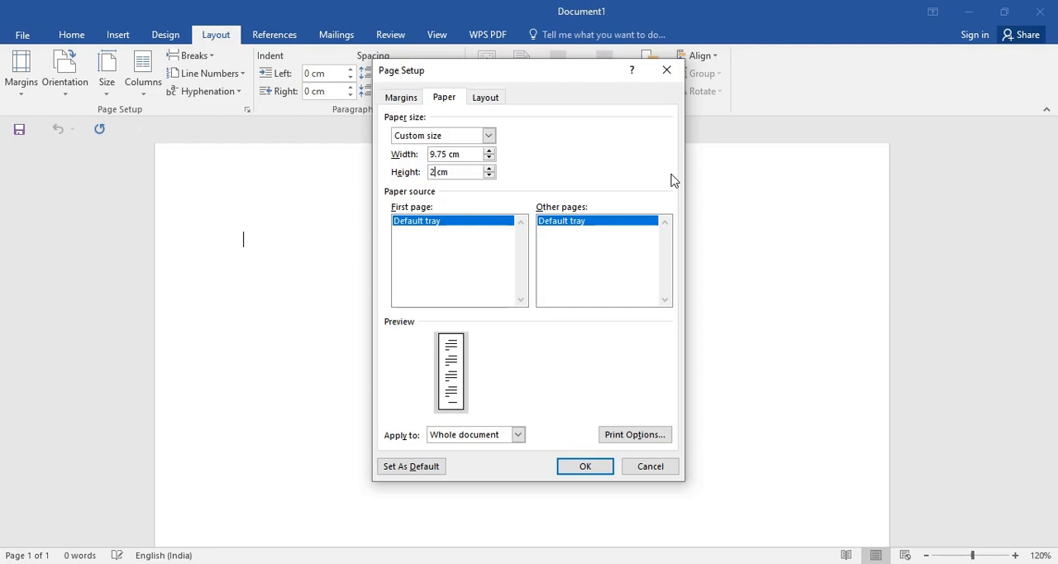
pyautogui.write('6.75')
pyautogui.click(576, 465)
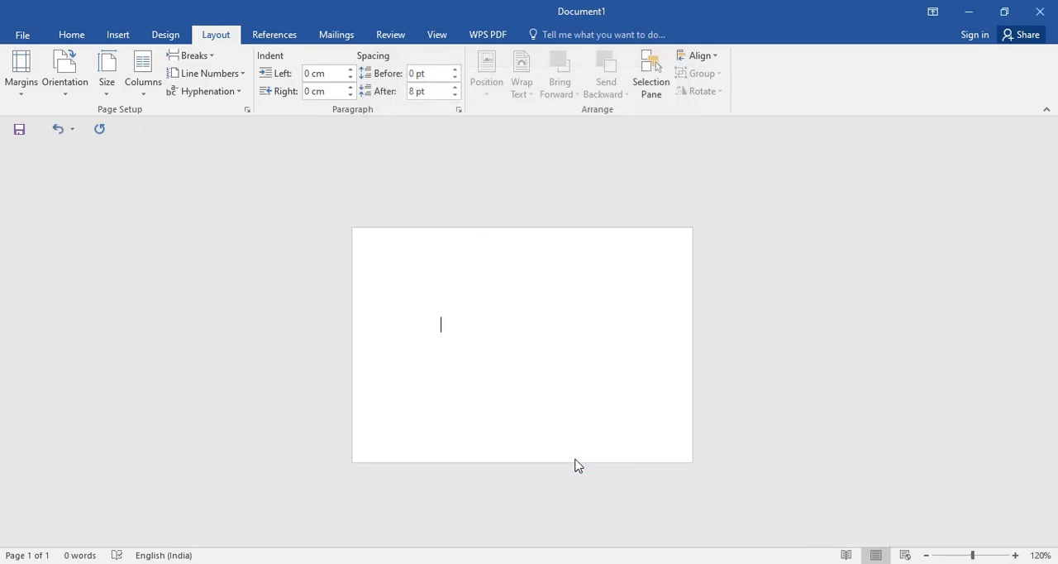
# Step: Choose a Box page border for the whole document with a 3 pt line width
pyautogui.keyDown('ctrl'); pyautogui.scroll(2, 563, 389); pyautogui.keyUp('ctrl')
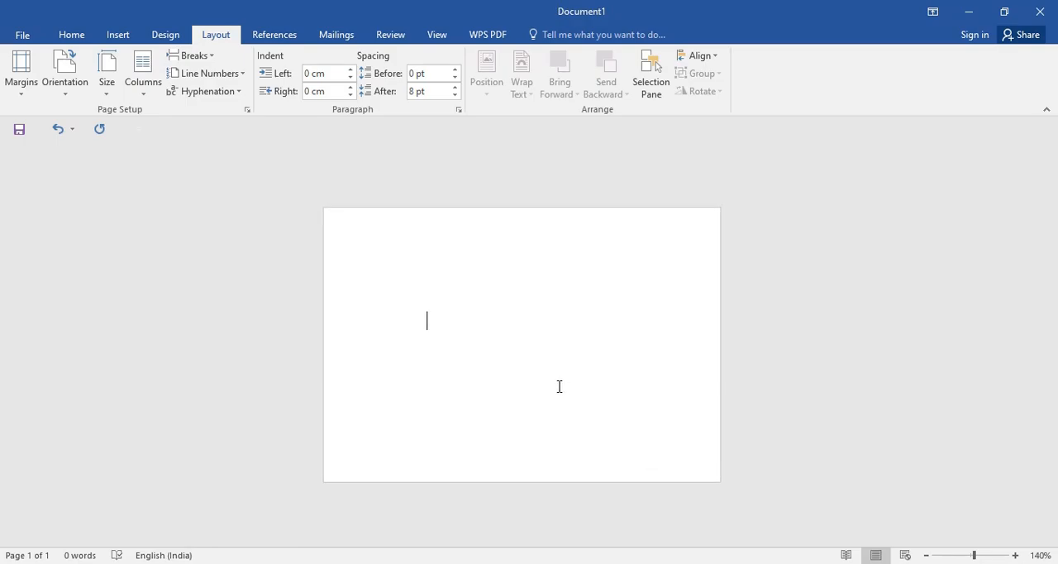
pyautogui.click(176, 38)
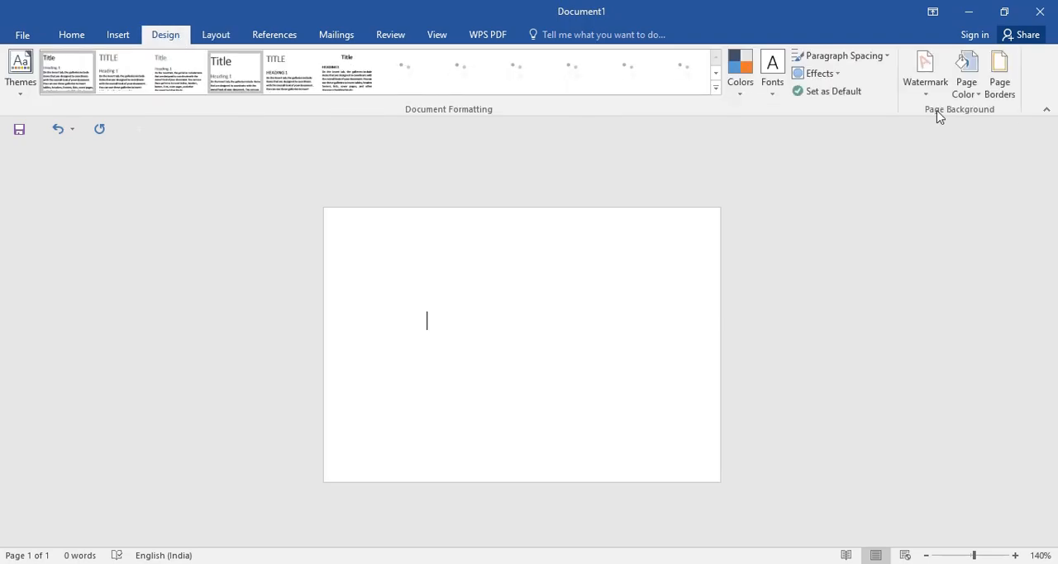
pyautogui.click(1001, 86)
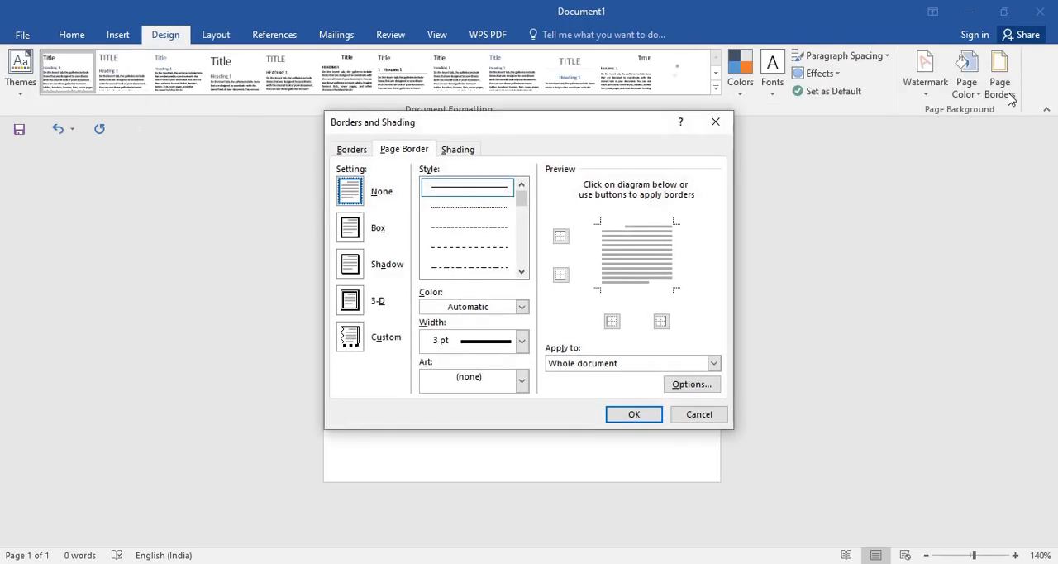
pyautogui.click(354, 229)
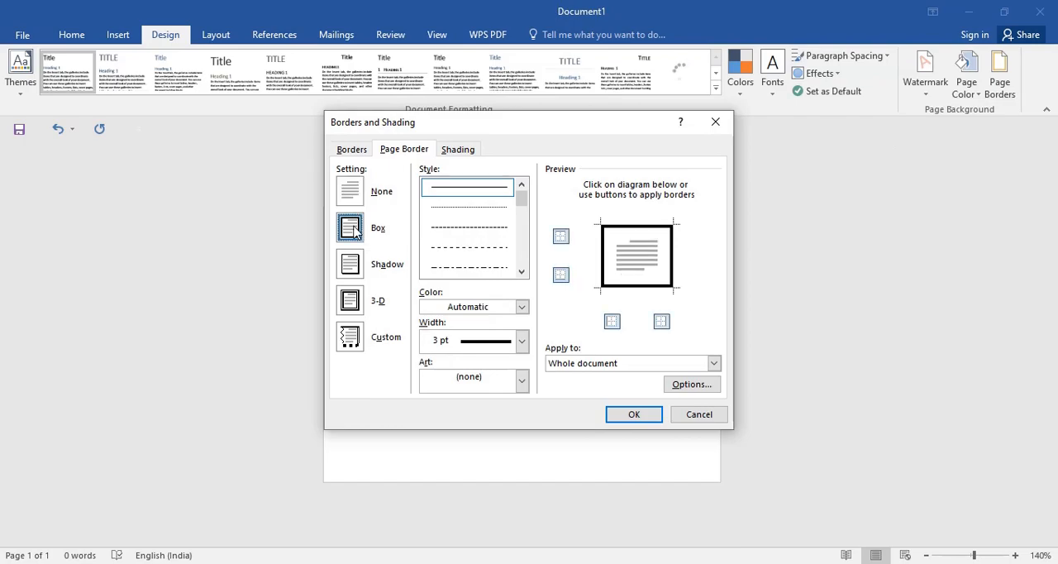
pyautogui.click(523, 343)
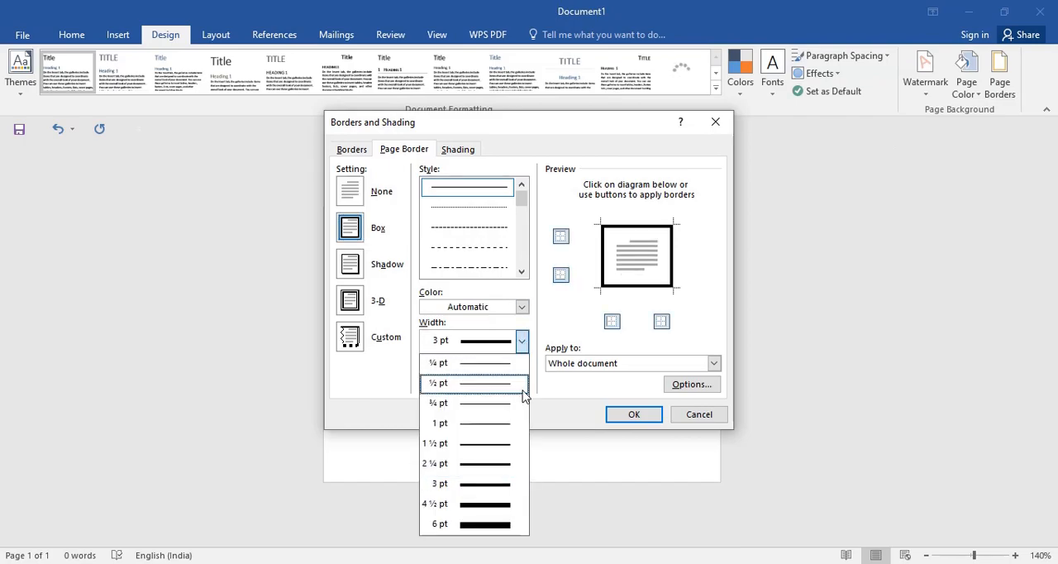
pyautogui.click(523, 486)
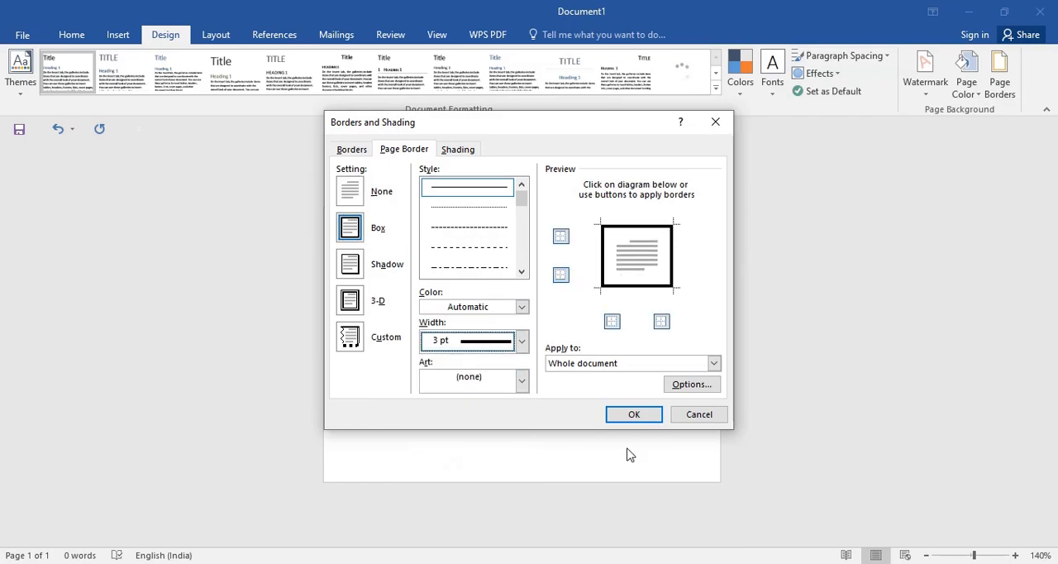
# Step: Set the page border's top, bottom, left and right margins to 1 pt from the page edge and apply the border
pyautogui.click(707, 386)
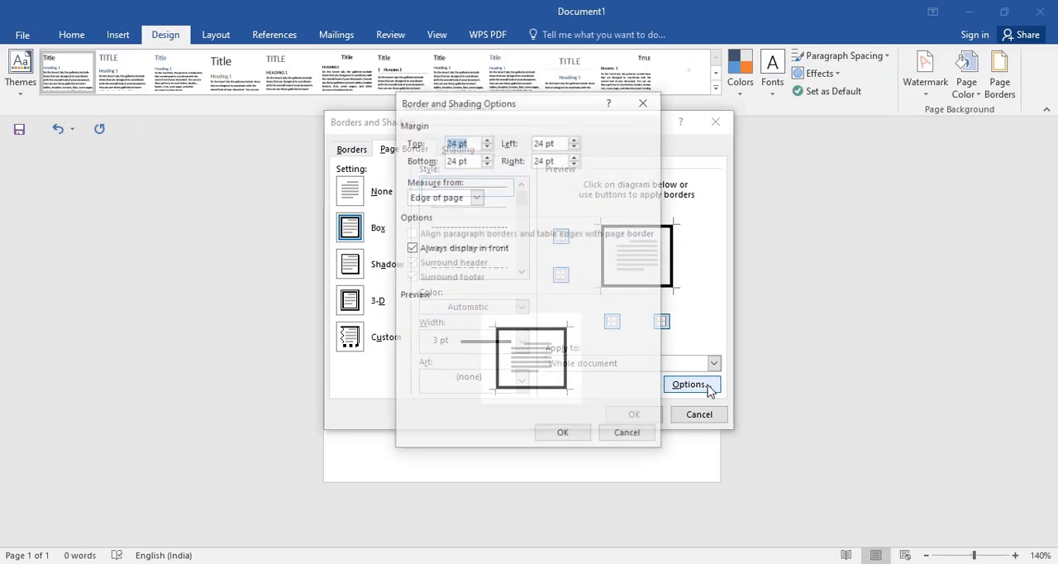
pyautogui.moveTo(457, 143); pyautogui.dragTo(429, 165)
pyautogui.press('BackSpace')
pyautogui.write('11')
pyautogui.moveTo(548, 142); pyautogui.dragTo(515, 165)
pyautogui.write('11')
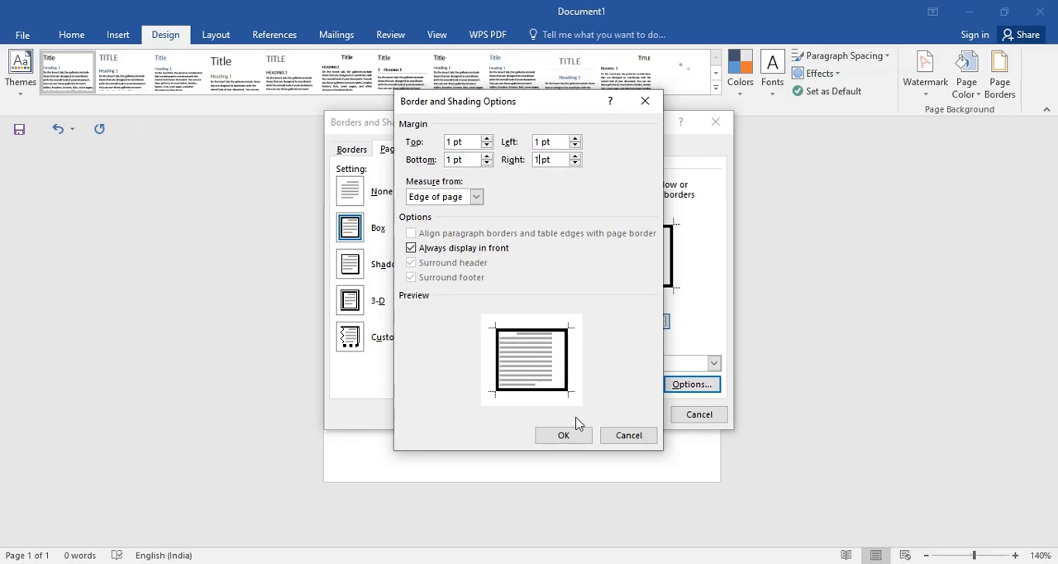
pyautogui.click(578, 440)
pyautogui.click(637, 419)
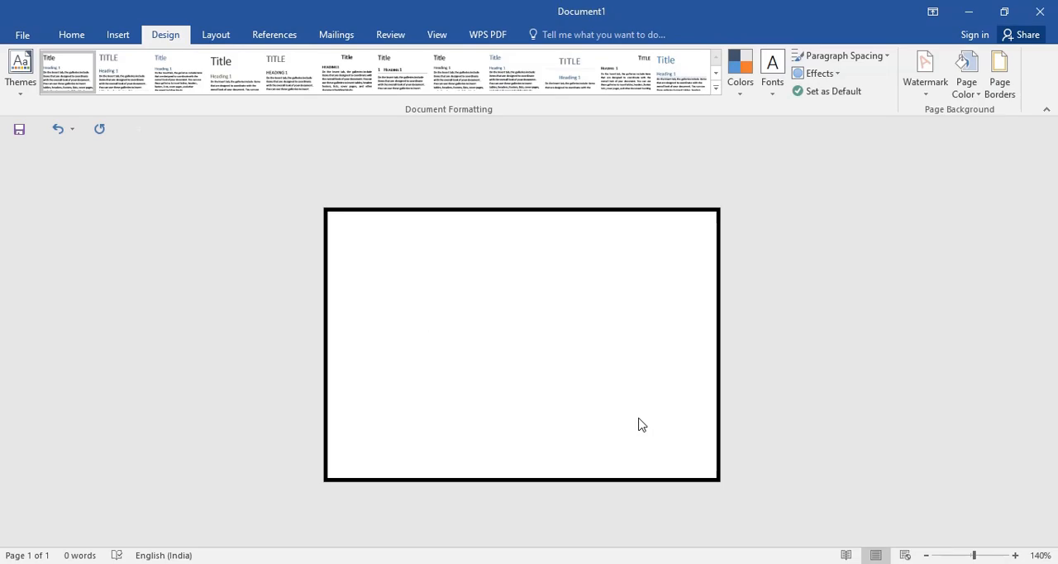
# Step: Draw a rectangle about 9.61 cm wide and 1.46 cm high across the top of the card, inside the border
pyautogui.click(121, 41)
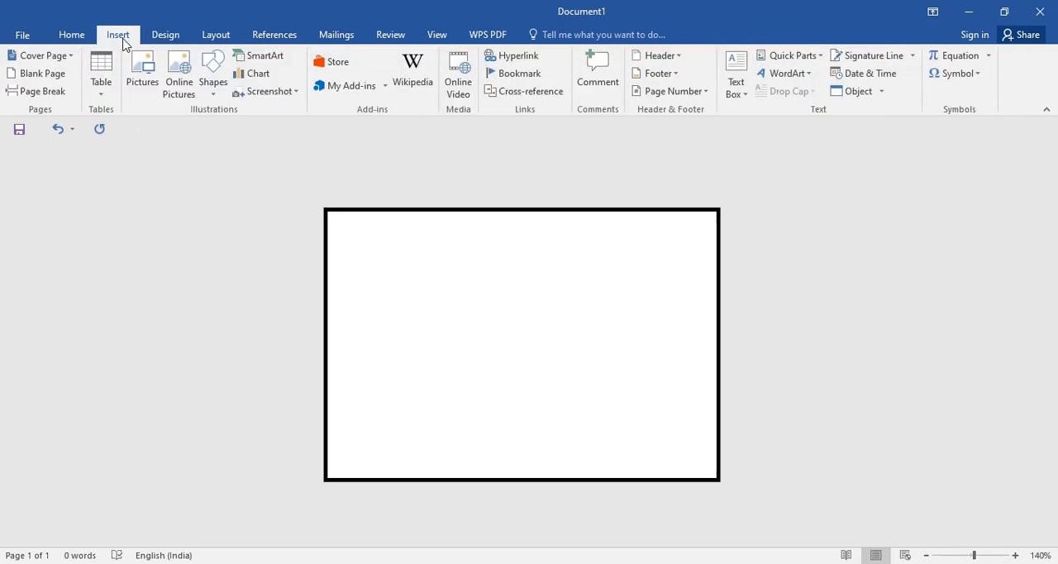
pyautogui.click(217, 95)
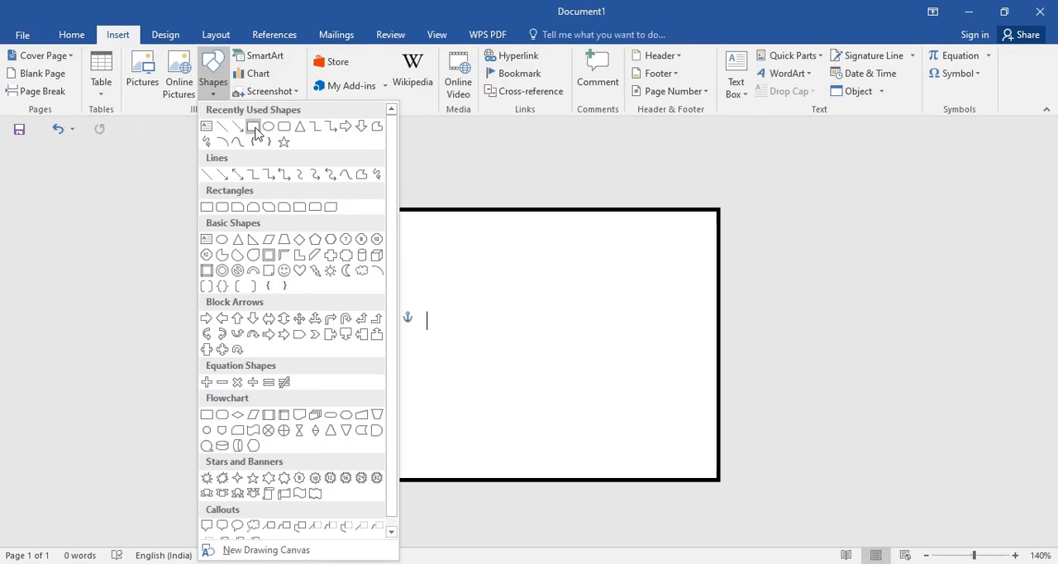
pyautogui.click(253, 127)
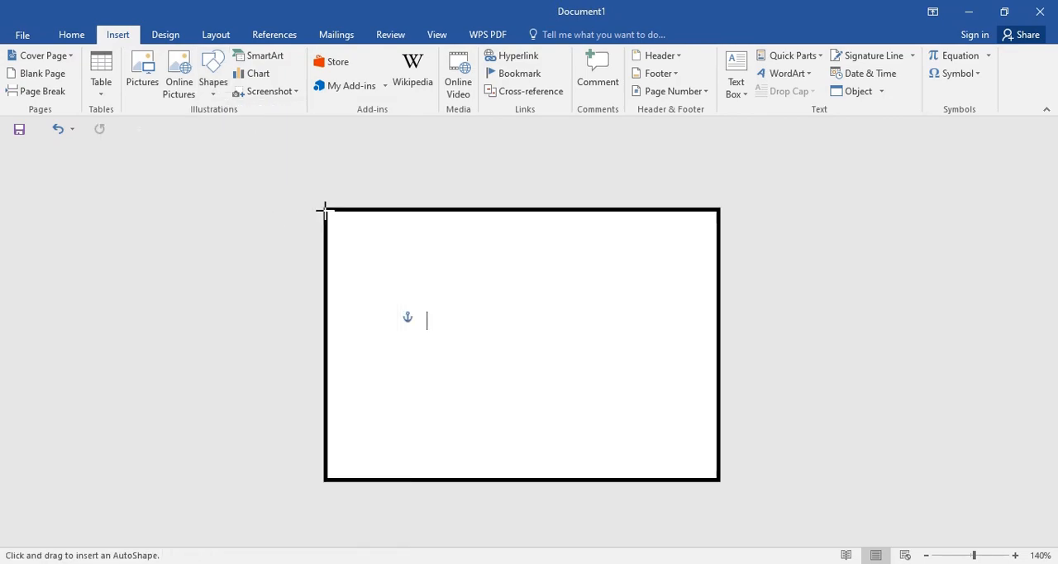
pyautogui.moveTo(327, 209)
pyautogui.mouseDown()
pyautogui.moveTo(456, 271)
pyautogui.moveTo(654, 278)
pyautogui.moveTo(721, 268)
pyautogui.mouseUp()
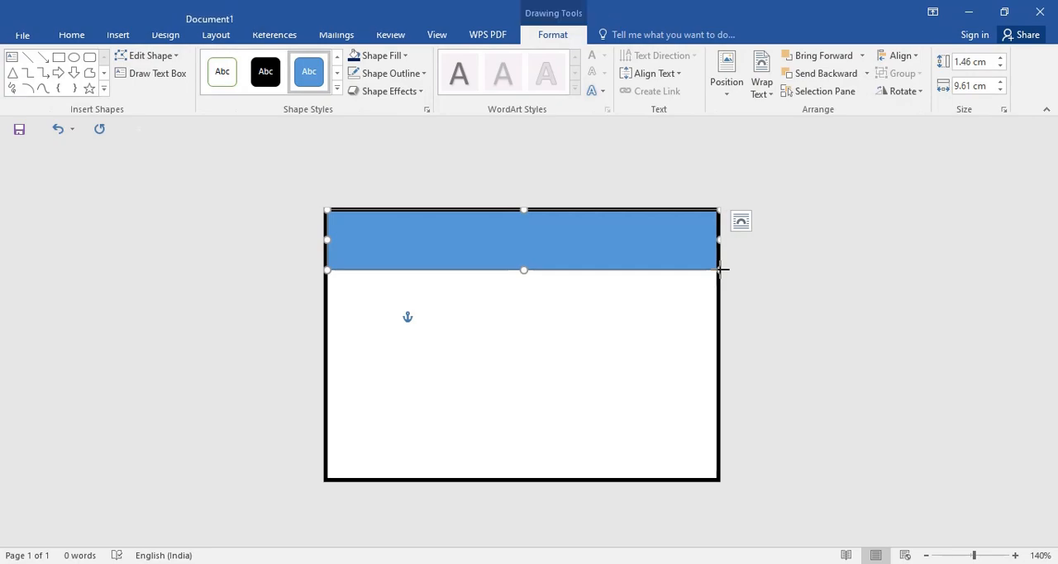
# Step: Fill the top rectangle with standard dark blue and remove its outline
pyautogui.click(380, 55)
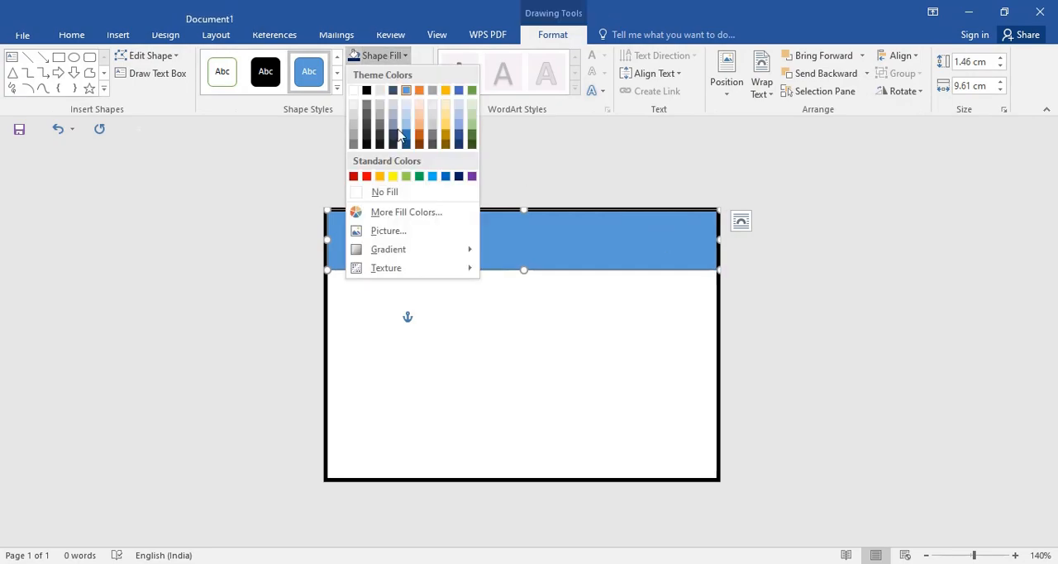
pyautogui.click(460, 178)
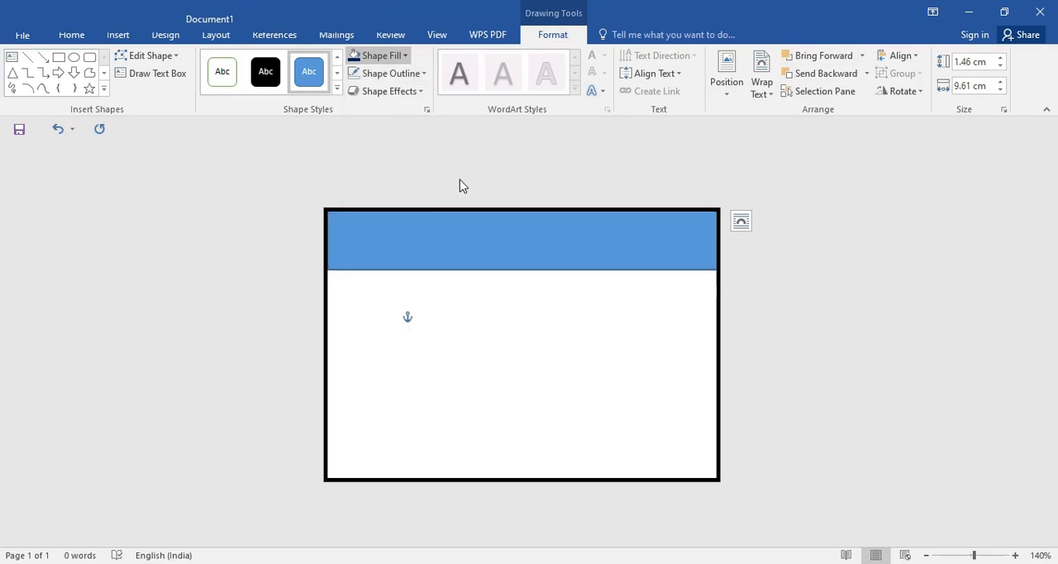
pyautogui.click(422, 73)
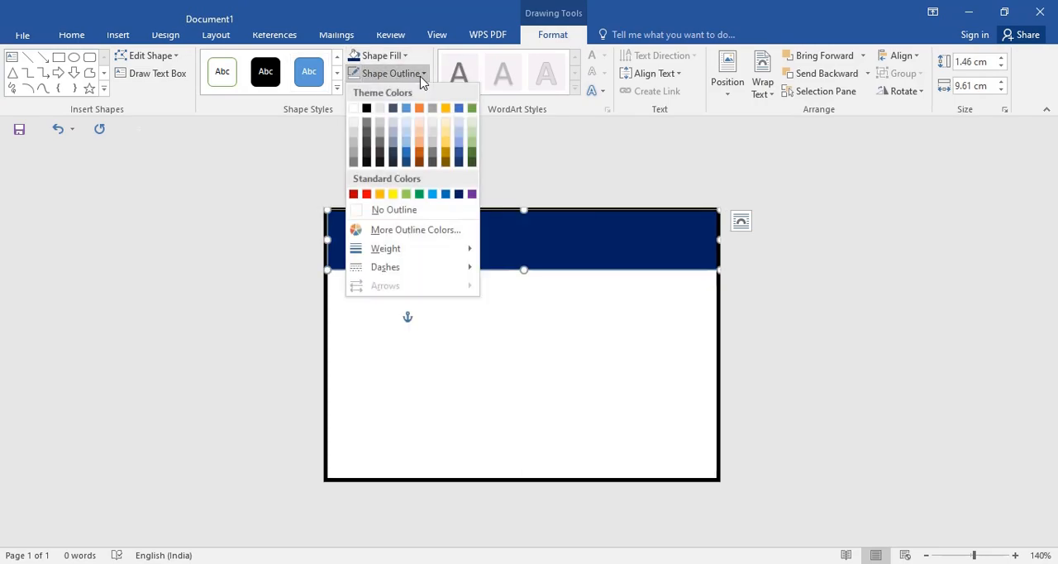
pyautogui.click(451, 212)
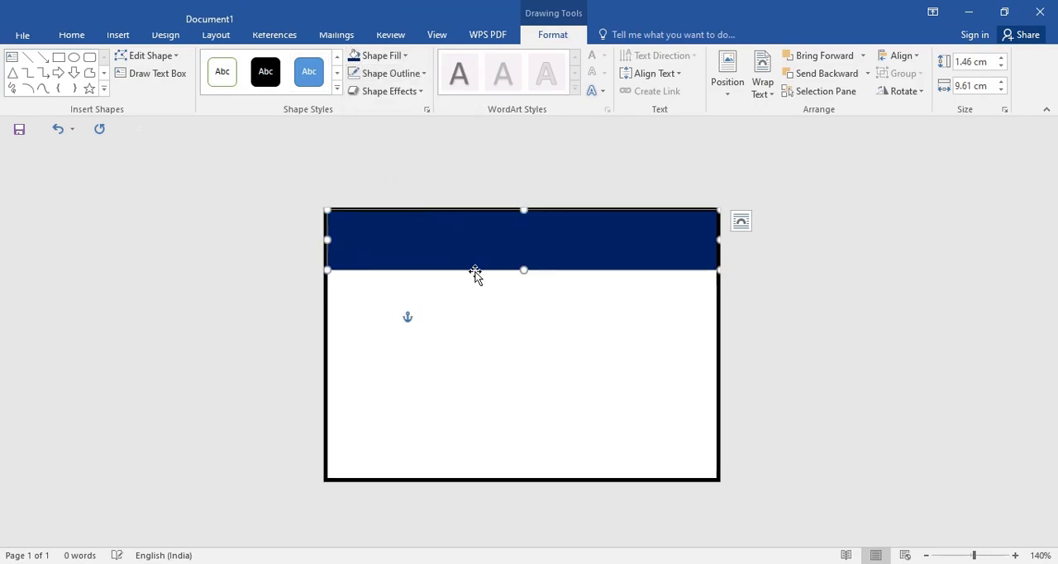
pyautogui.click(489, 299)
# Step: Place a copy of the dark blue rectangle directly below it along the card's bottom edge
pyautogui.click(508, 246)
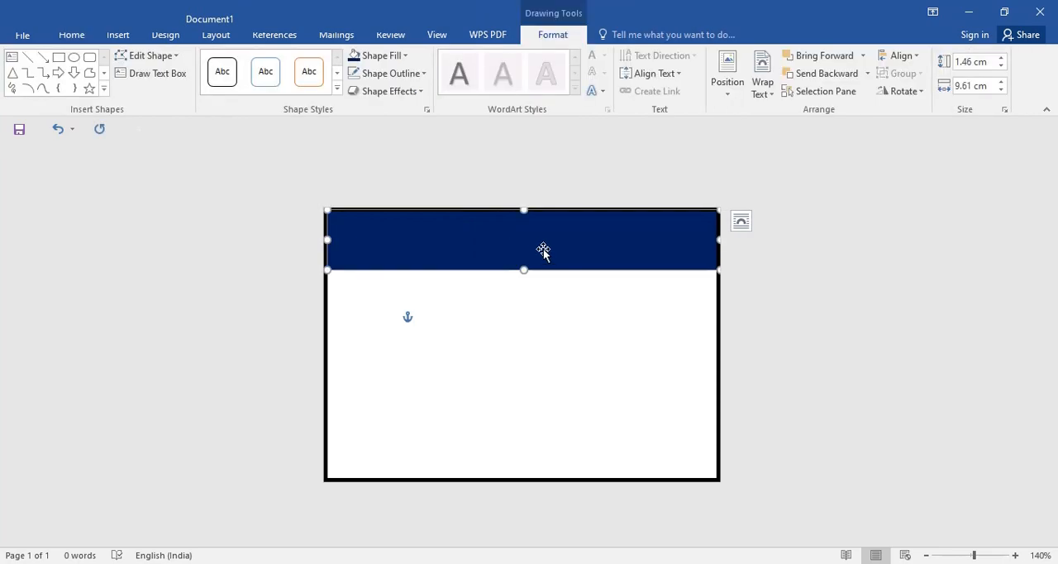
pyautogui.moveTo(544, 250); pyautogui.dragTo(536, 444)
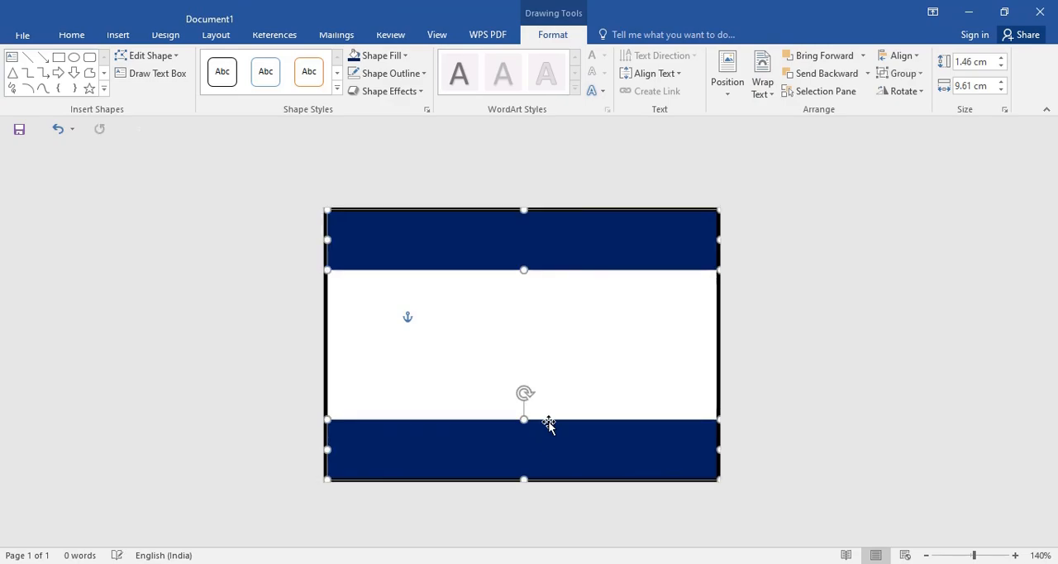
pyautogui.click(589, 351)
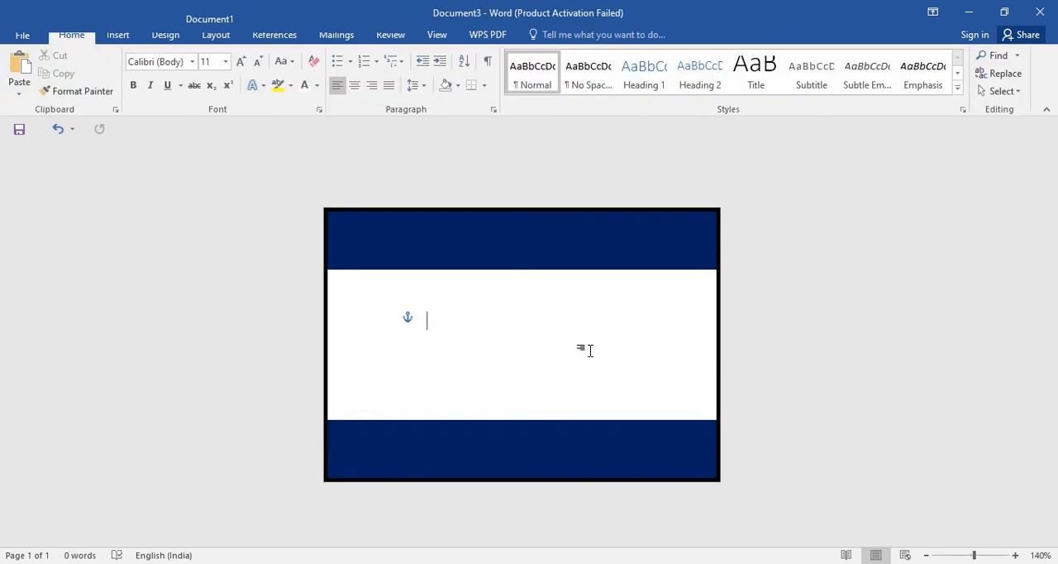
# Step: Add the text "STUDENT IDENTITY CARD" inside the top dark blue rectangle
pyautogui.click(501, 239)
pyautogui.rightClick(501, 239)
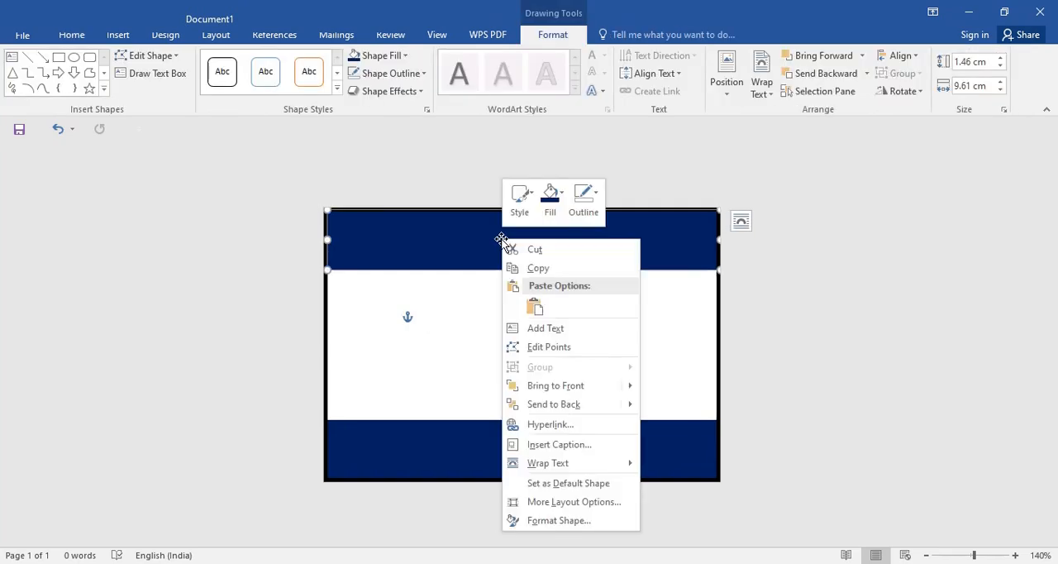
pyautogui.click(588, 330)
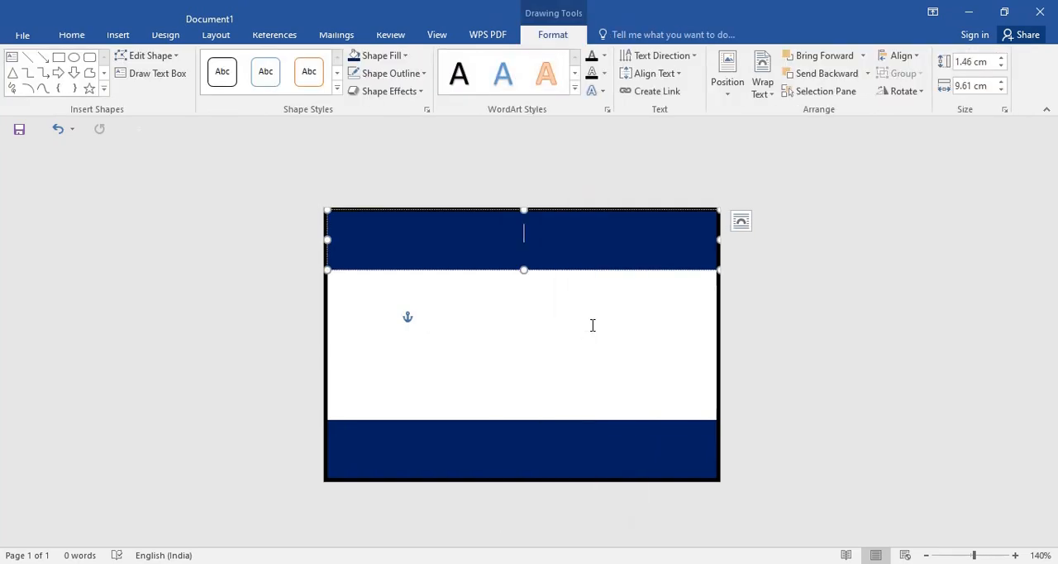
pyautogui.write('STUDENT ')
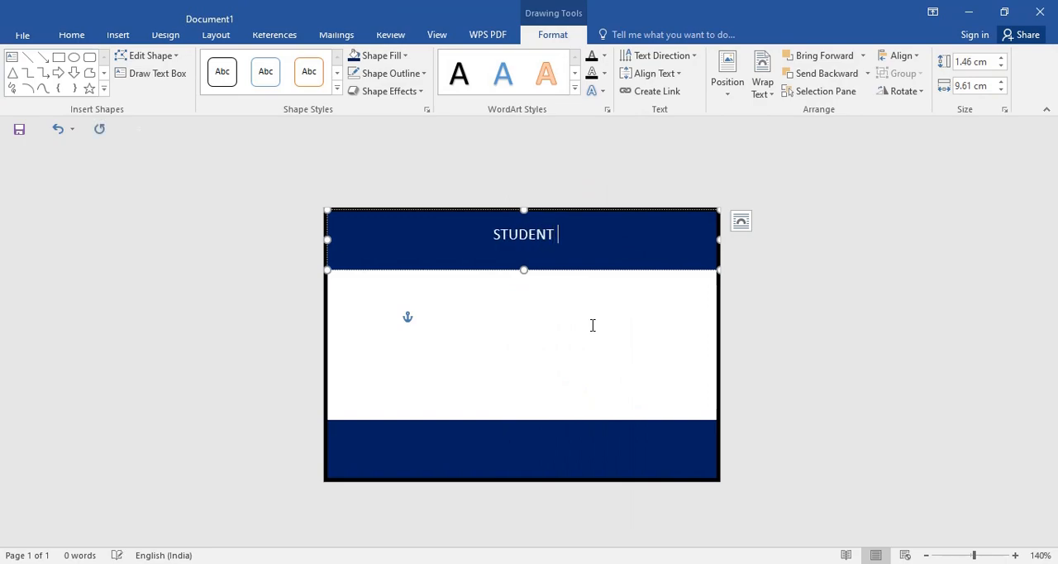
pyautogui.write('IDENT')
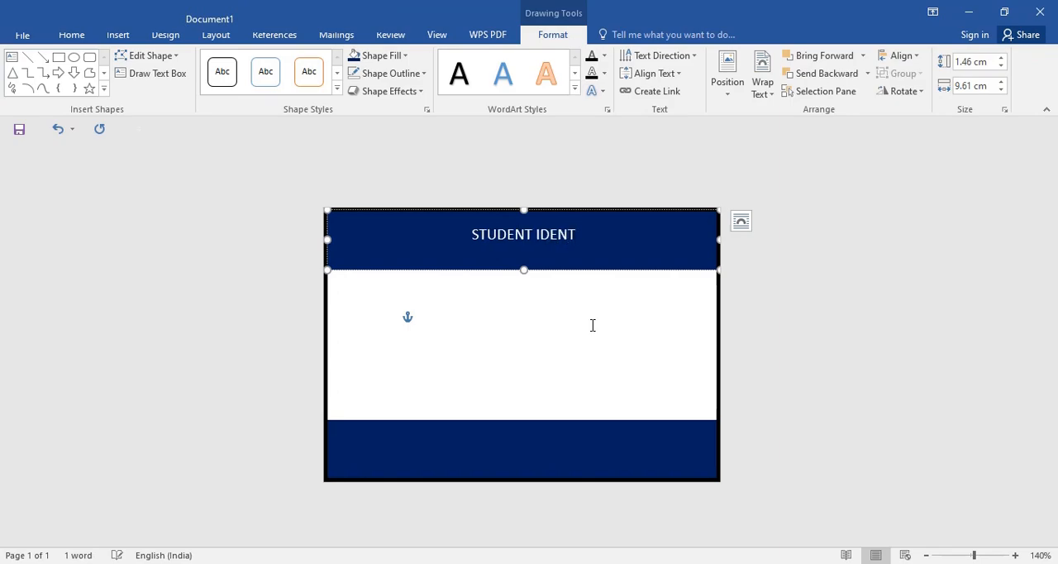
pyautogui.write('ITY CARX')
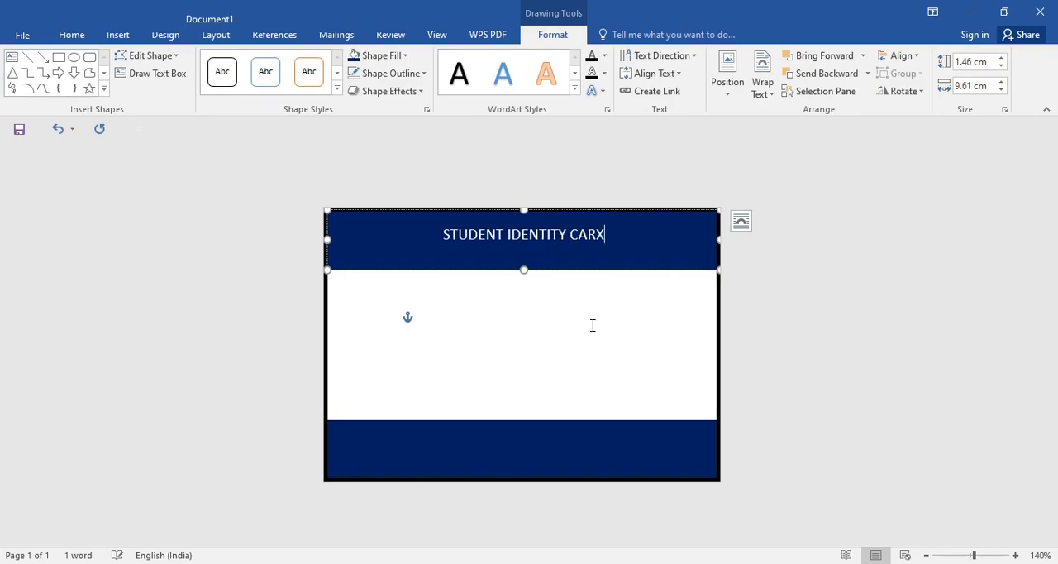
pyautogui.press('BackSpace')
pyautogui.write('D')
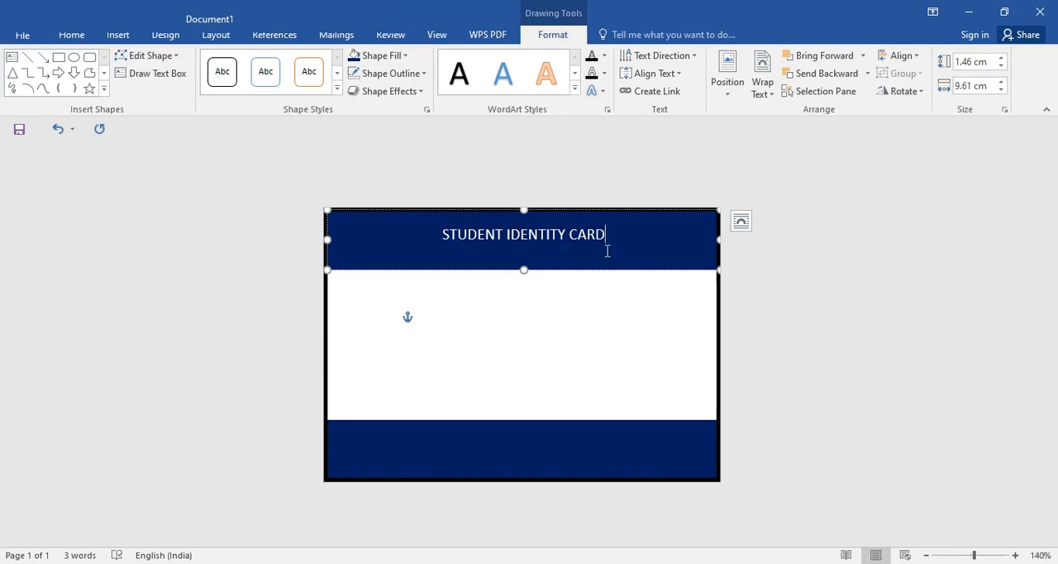
# Step: Set the "STUDENT IDENTITY CARD" heading in Arial Black at 16 pt
pyautogui.moveTo(608, 236); pyautogui.dragTo(458, 239)
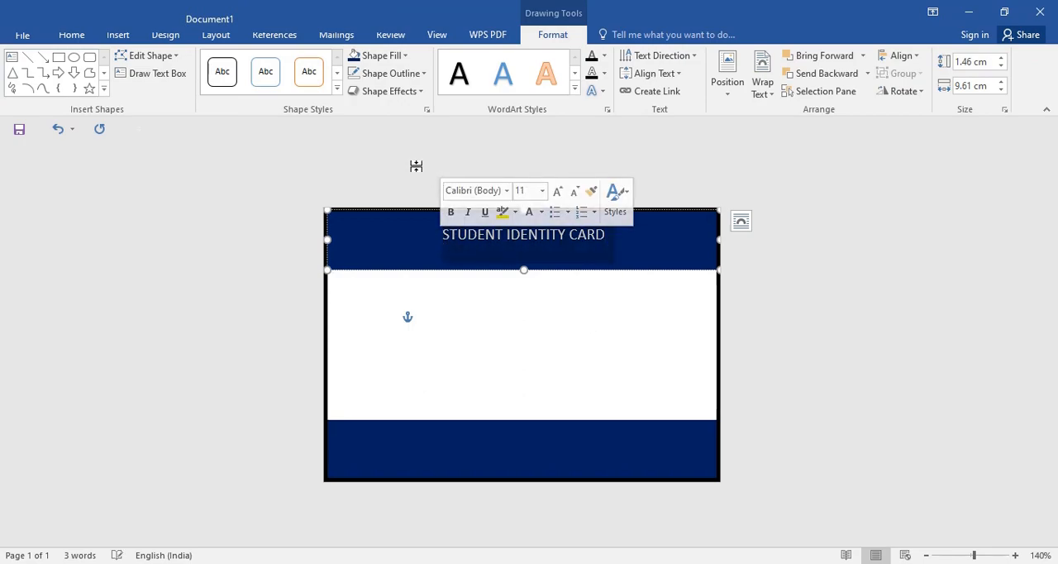
pyautogui.click(72, 34)
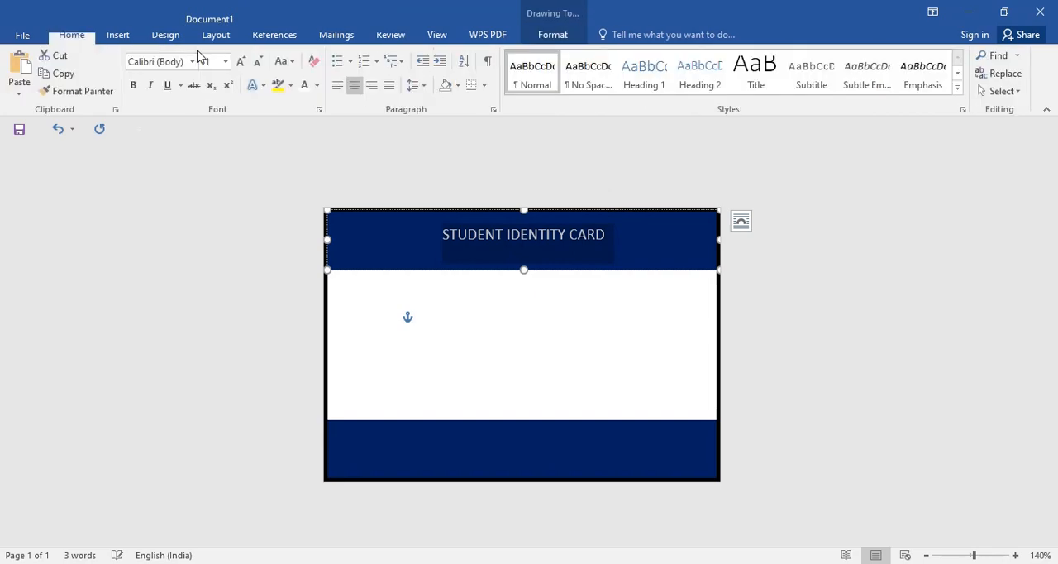
pyautogui.click(192, 61)
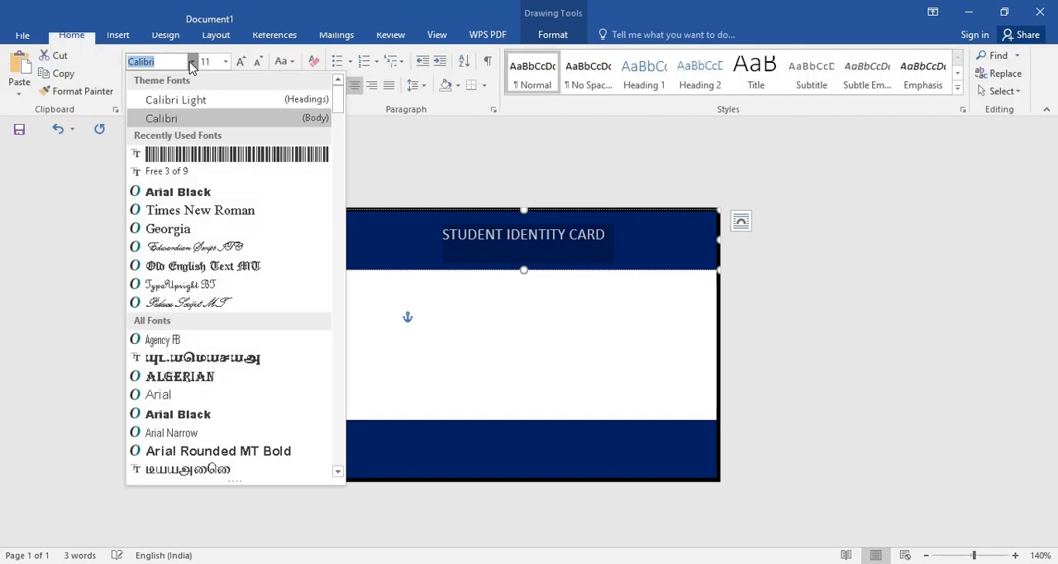
pyautogui.click(241, 195)
pyautogui.click(241, 62)
pyautogui.click(241, 62)
pyautogui.click(241, 62)
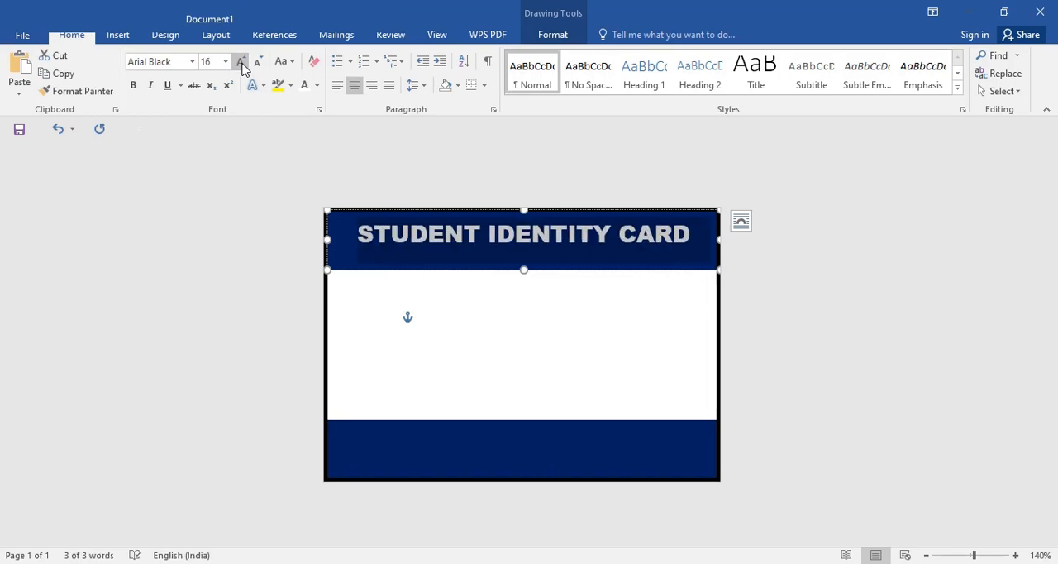
pyautogui.click(241, 62)
pyautogui.click(257, 63)
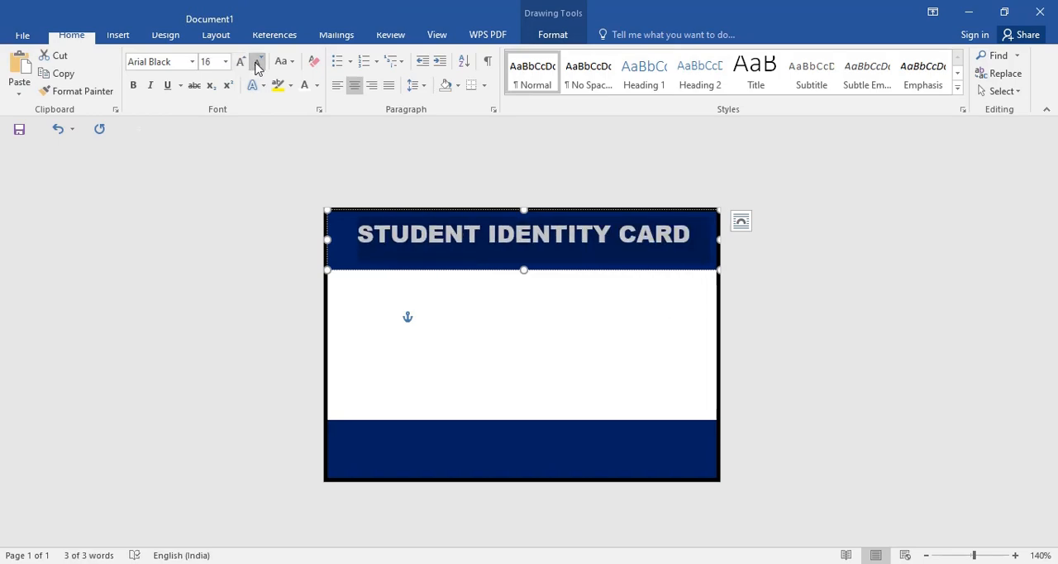
pyautogui.click(496, 357)
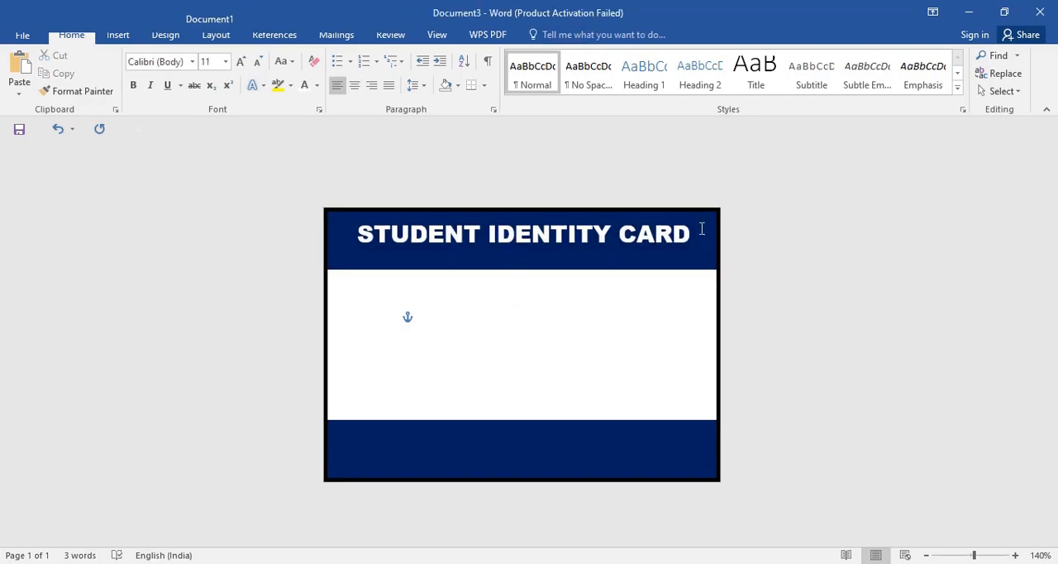
# Step: Center the heading horizontally and align it to the middle of the dark blue header band
pyautogui.moveTo(691, 234); pyautogui.dragTo(354, 235)
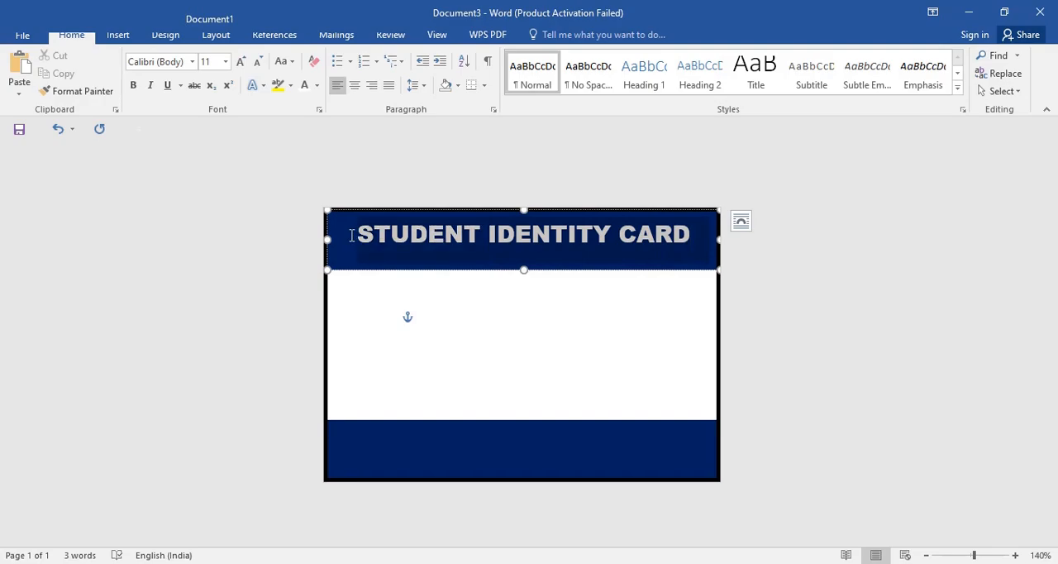
pyautogui.click(353, 87)
pyautogui.click(354, 87)
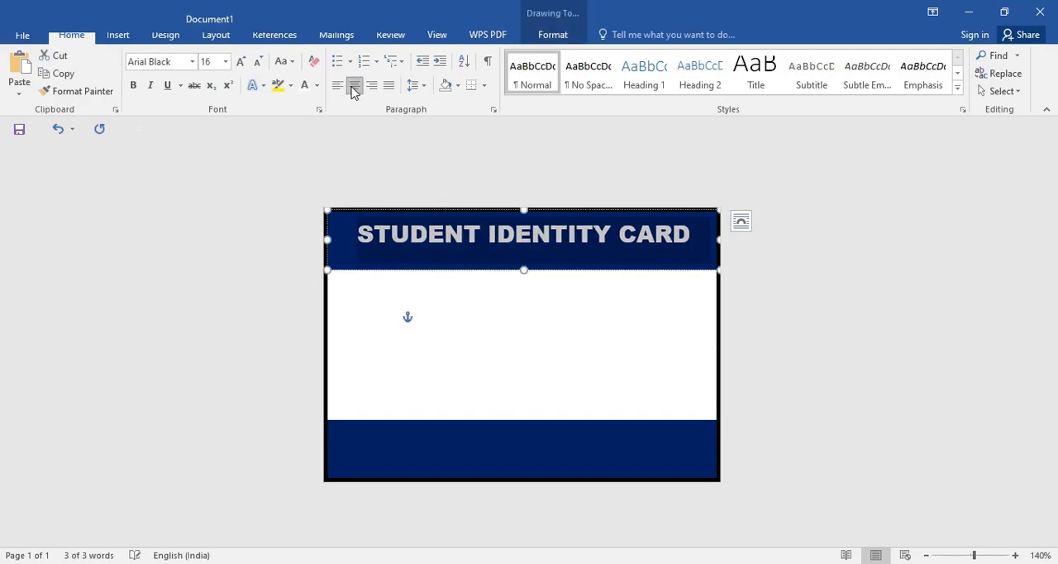
pyautogui.click(554, 37)
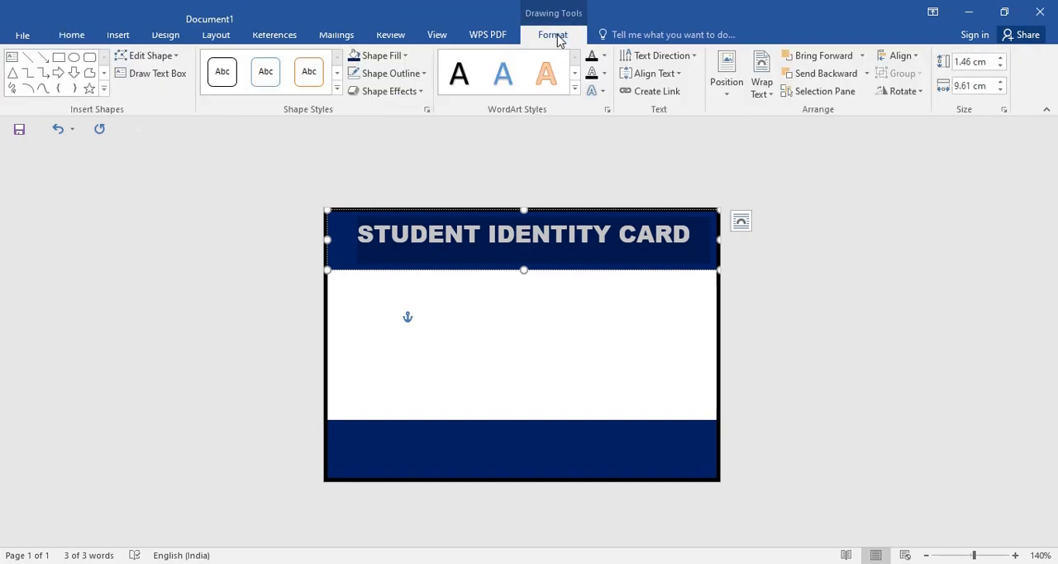
pyautogui.click(678, 74)
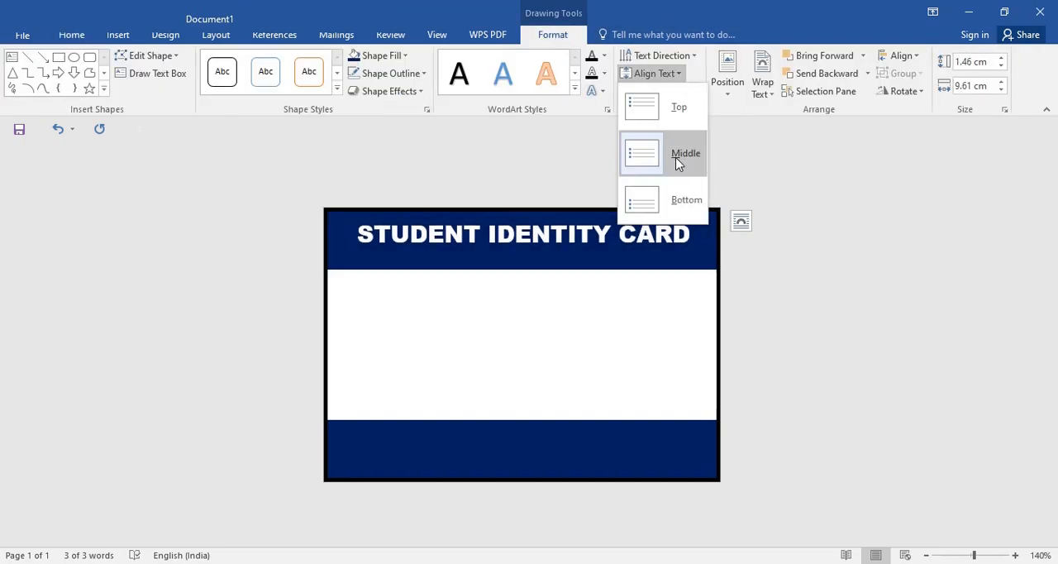
pyautogui.click(676, 161)
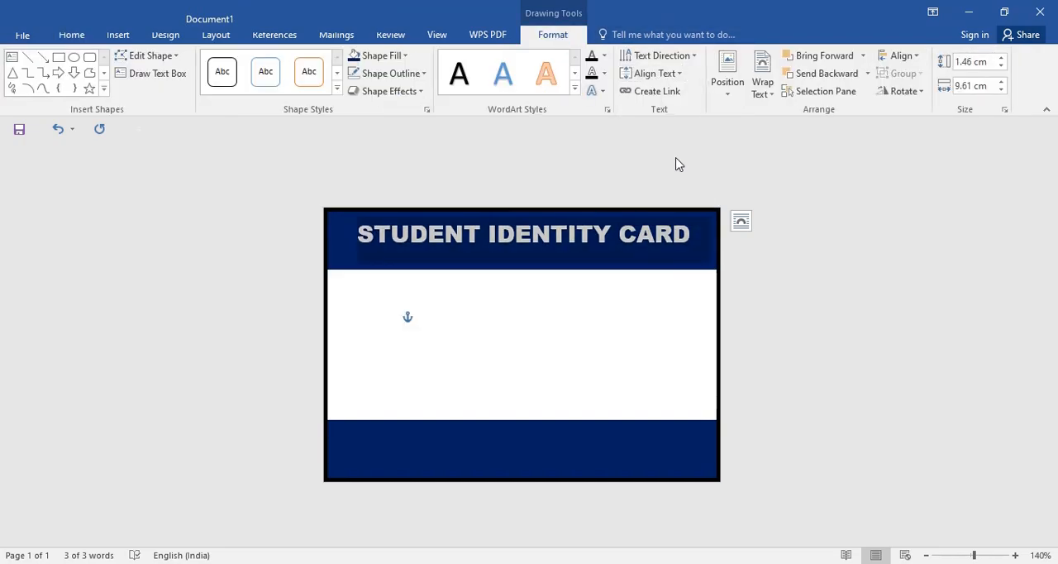
pyautogui.click(610, 339)
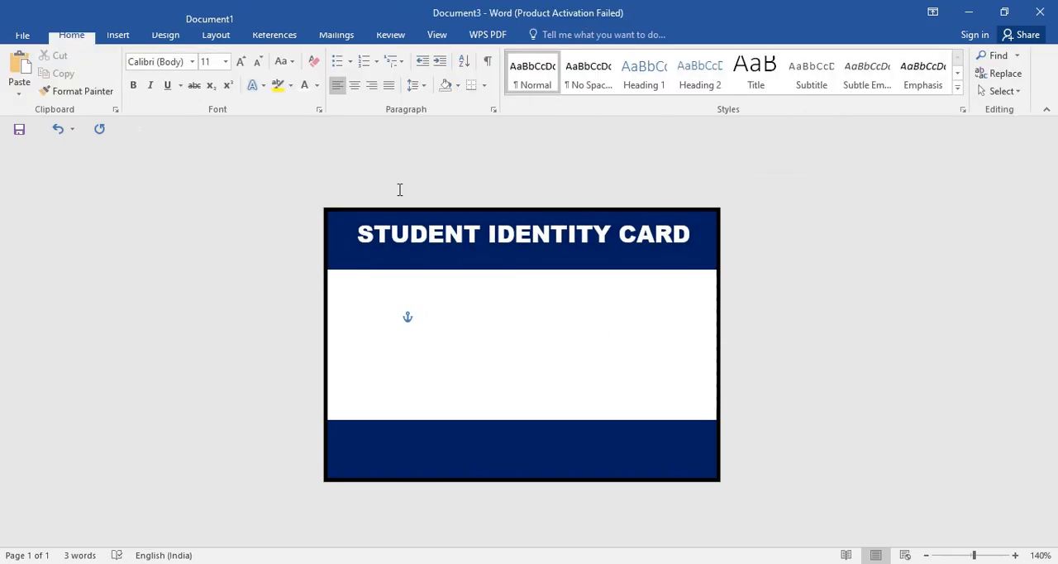
# Step: Draw a rounded rectangle about 3.37 cm high and 2.45 cm wide at the left end of the white area between the bands
pyautogui.click(128, 38)
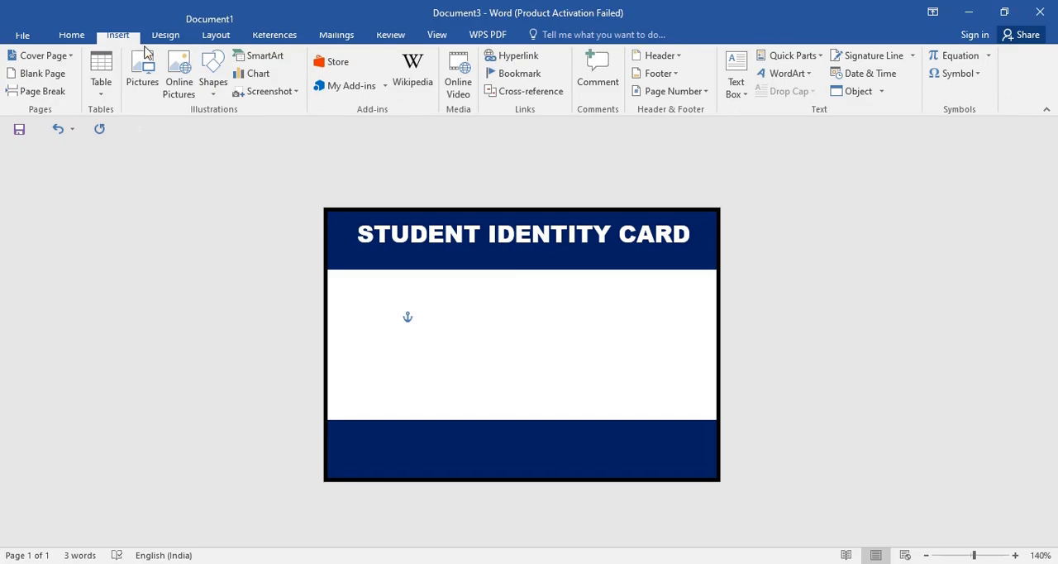
pyautogui.click(212, 91)
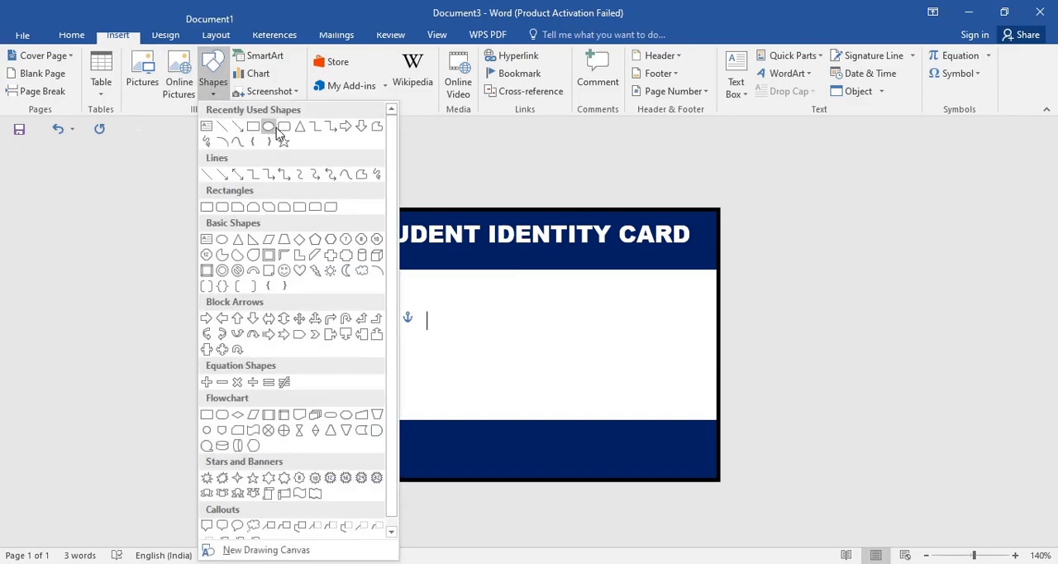
pyautogui.click(283, 129)
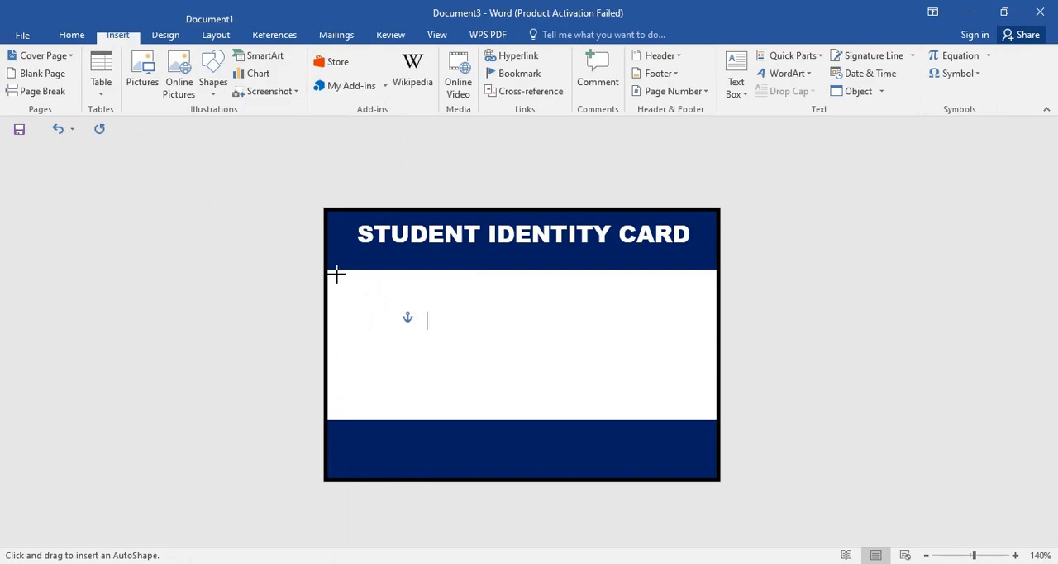
pyautogui.moveTo(336, 276)
pyautogui.mouseDown()
pyautogui.moveTo(416, 348)
pyautogui.moveTo(432, 412)
pyautogui.mouseUp()
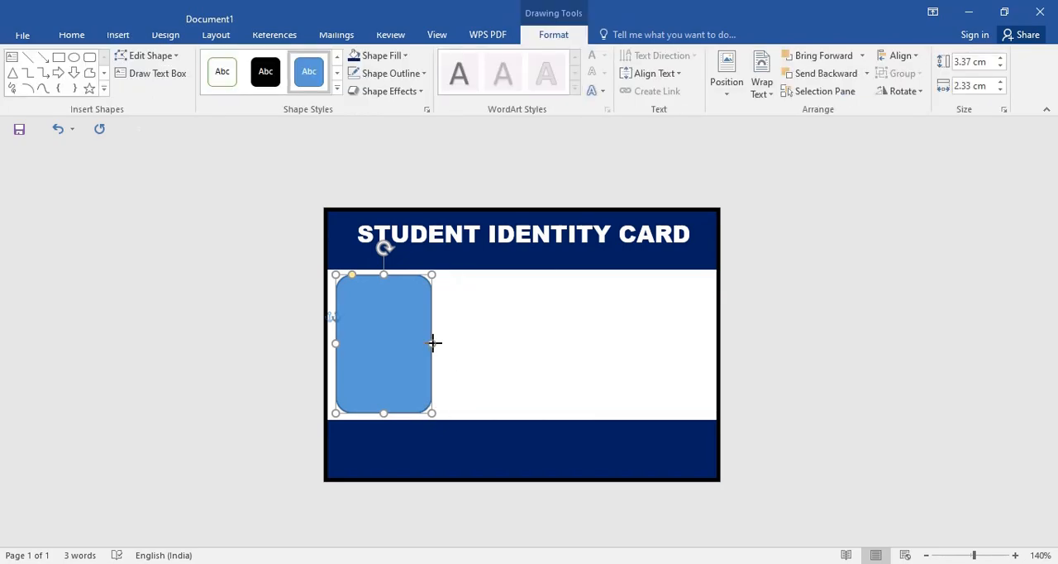
pyautogui.moveTo(435, 344); pyautogui.dragTo(439, 343)
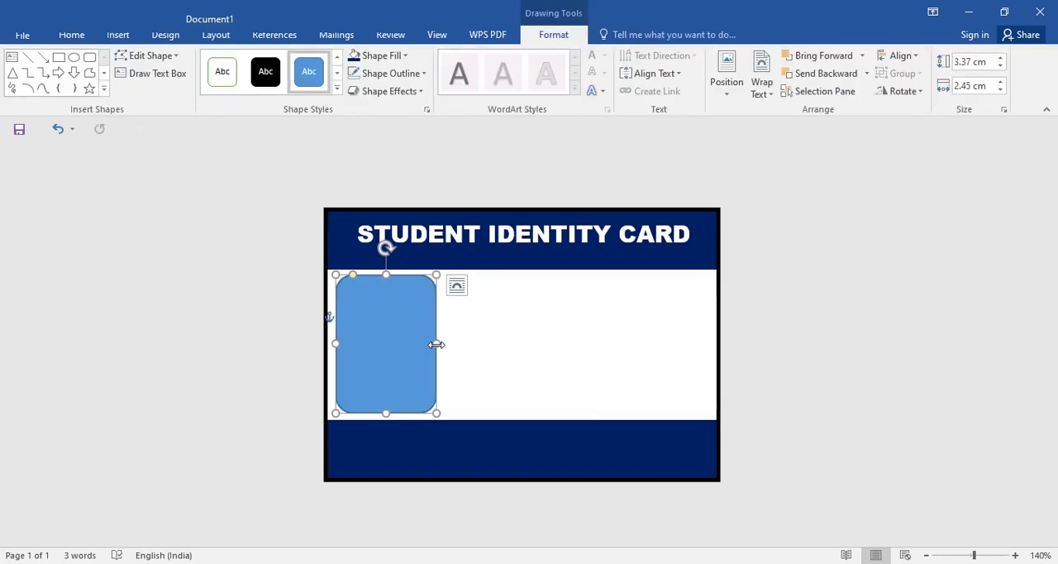
# Step: Fill the rounded rectangle with the picture file "ID photo 1" from the computer, working offline
pyautogui.click(395, 55)
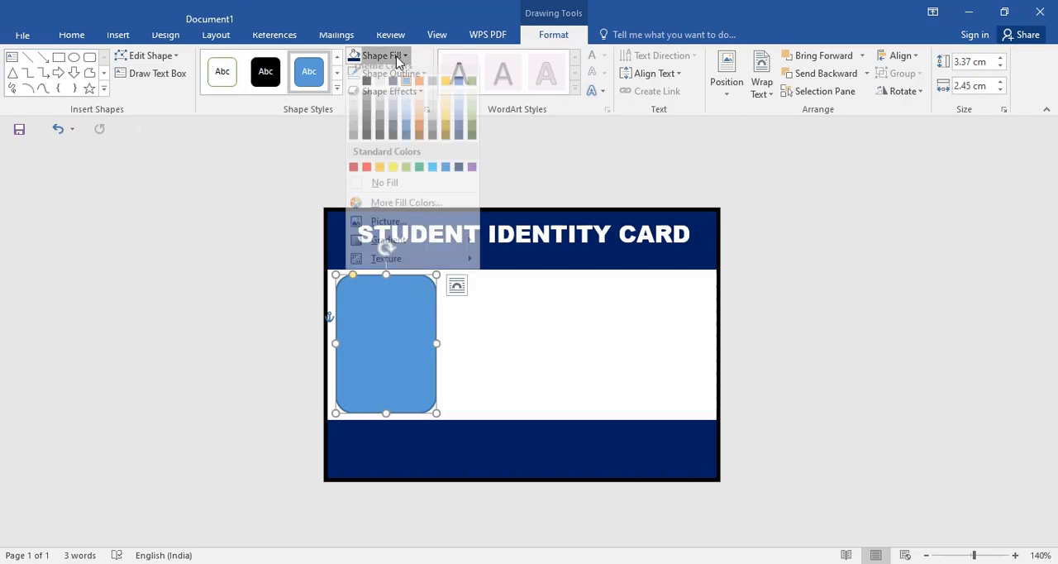
pyautogui.click(457, 236)
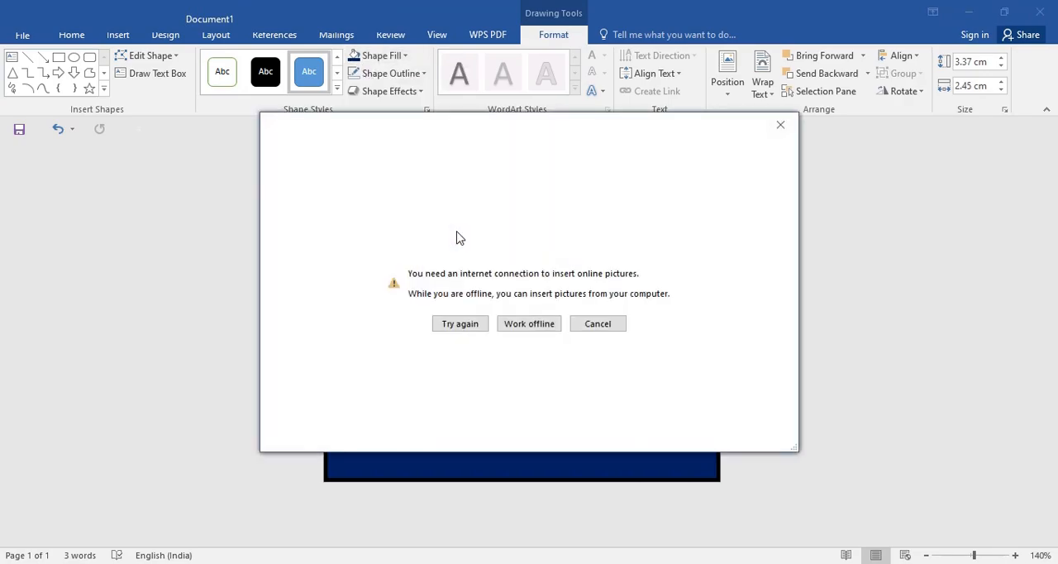
pyautogui.click(553, 327)
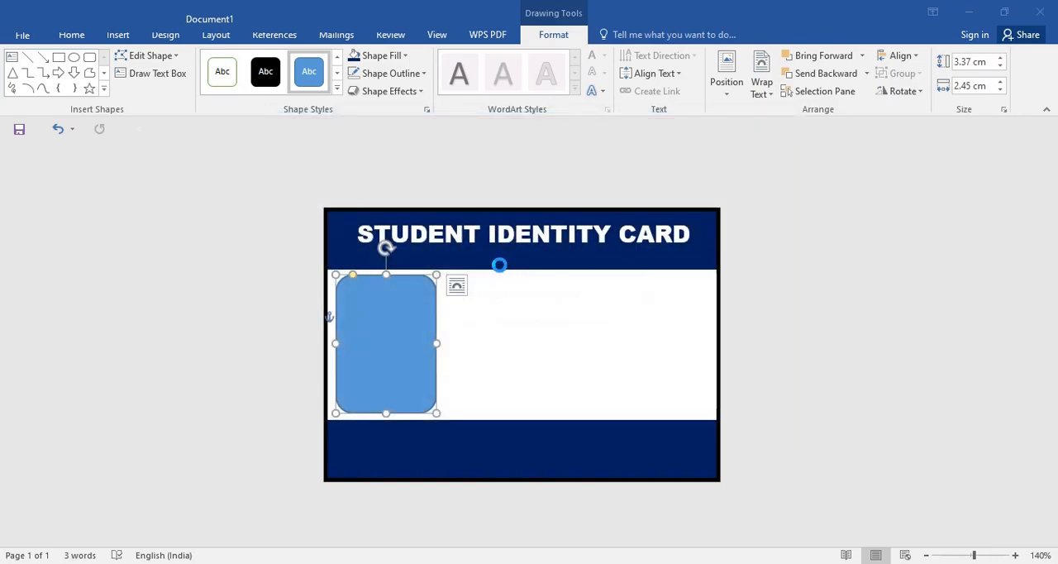
pyautogui.click(180, 124)
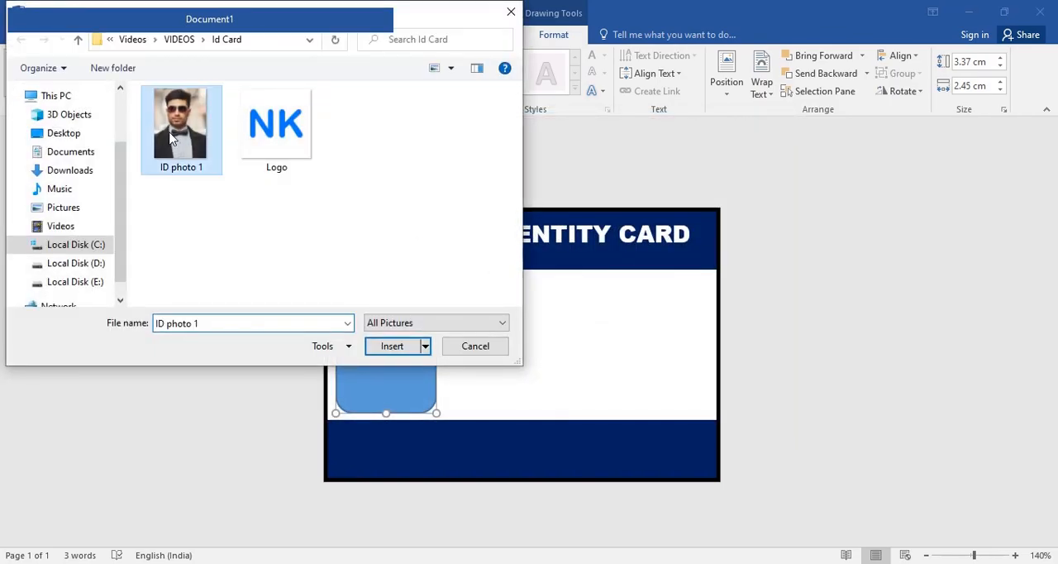
pyautogui.click(392, 344)
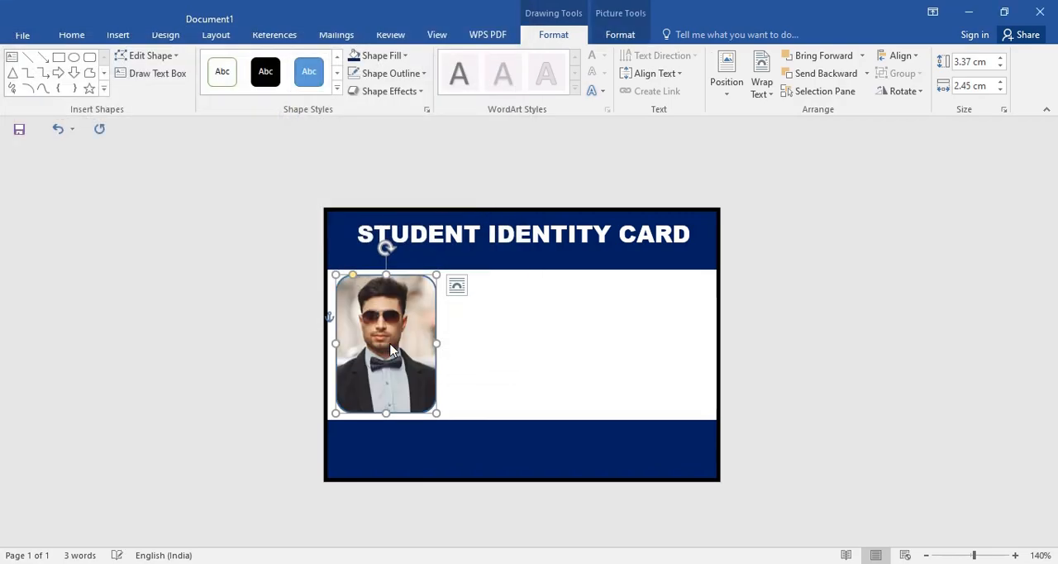
# Step: Give the photo shape a standard dark blue outline and deselect it
pyautogui.click(413, 73)
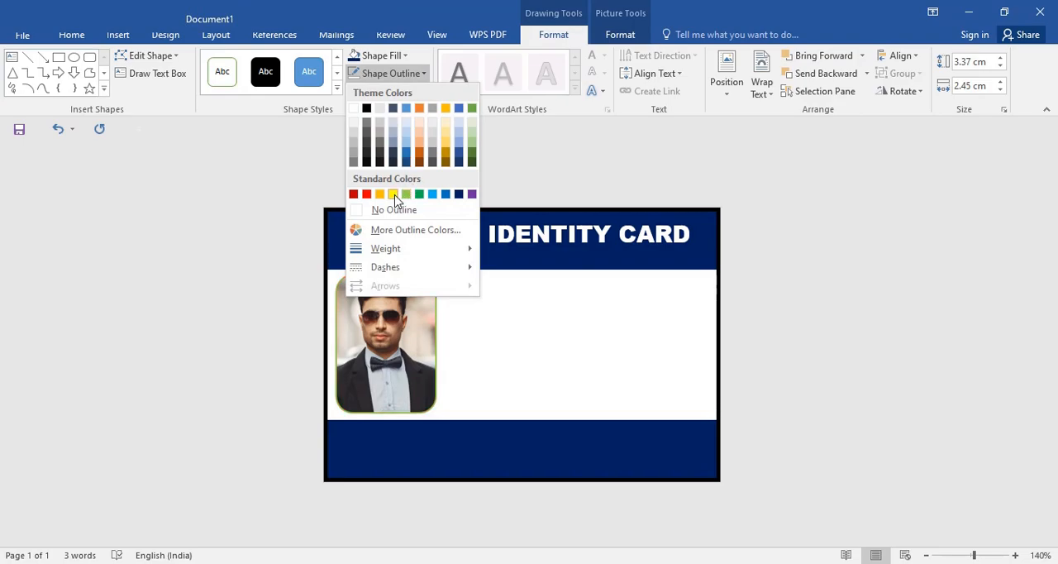
pyautogui.click(457, 194)
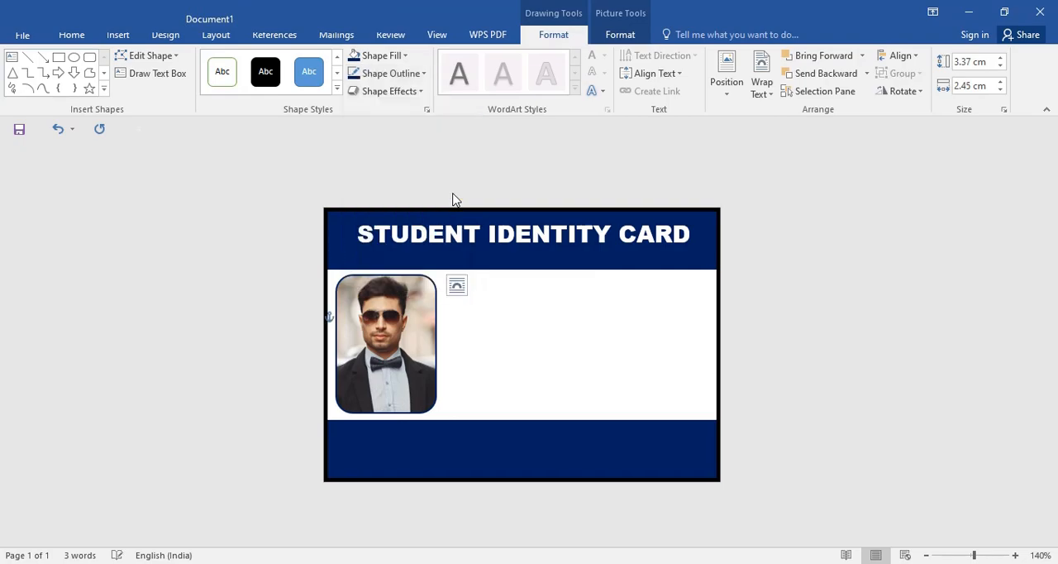
pyautogui.click(500, 316)
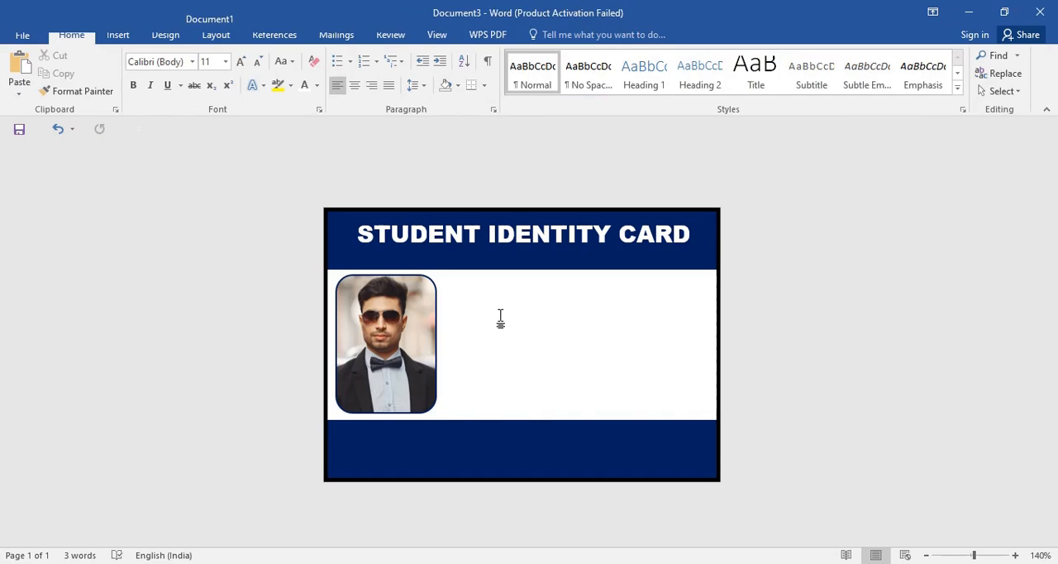
# Step: Draw a text box about 3.68 cm high and 6.48 cm wide in the white area beside the photo
pyautogui.click(118, 34)
pyautogui.click(218, 93)
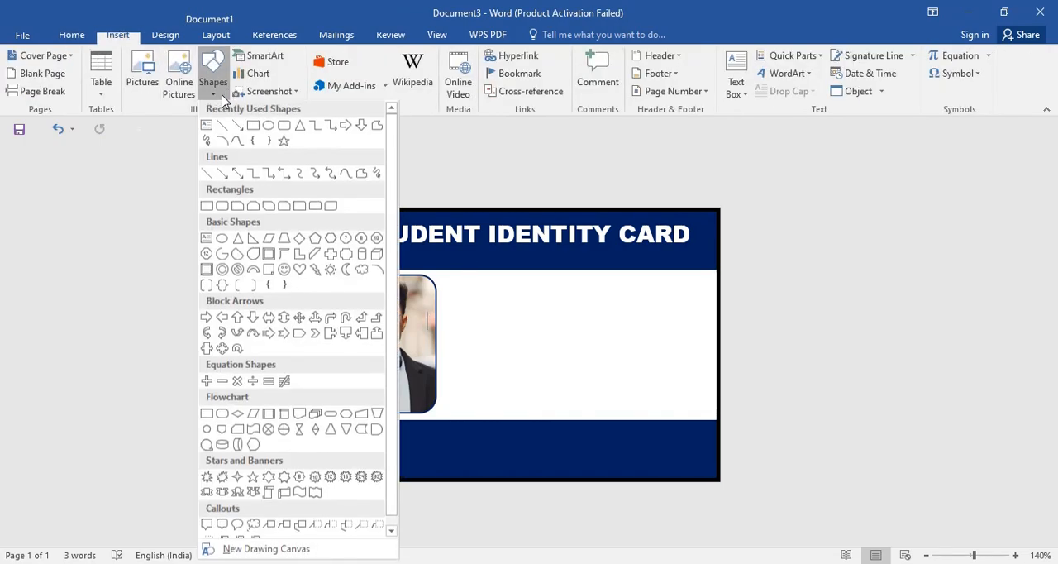
pyautogui.click(206, 125)
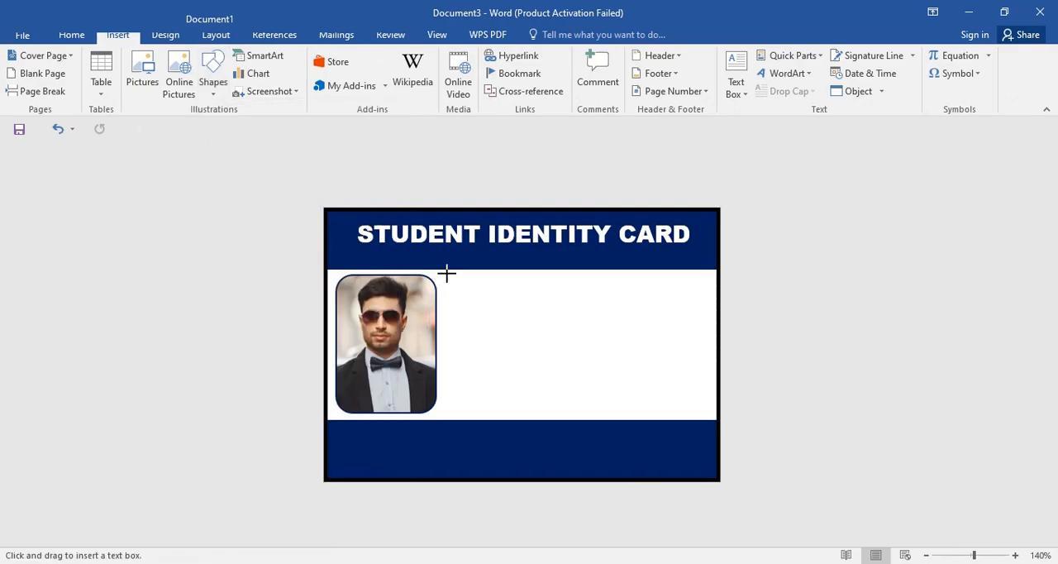
pyautogui.moveTo(447, 271)
pyautogui.mouseDown()
pyautogui.moveTo(565, 381)
pyautogui.moveTo(713, 419)
pyautogui.mouseUp()
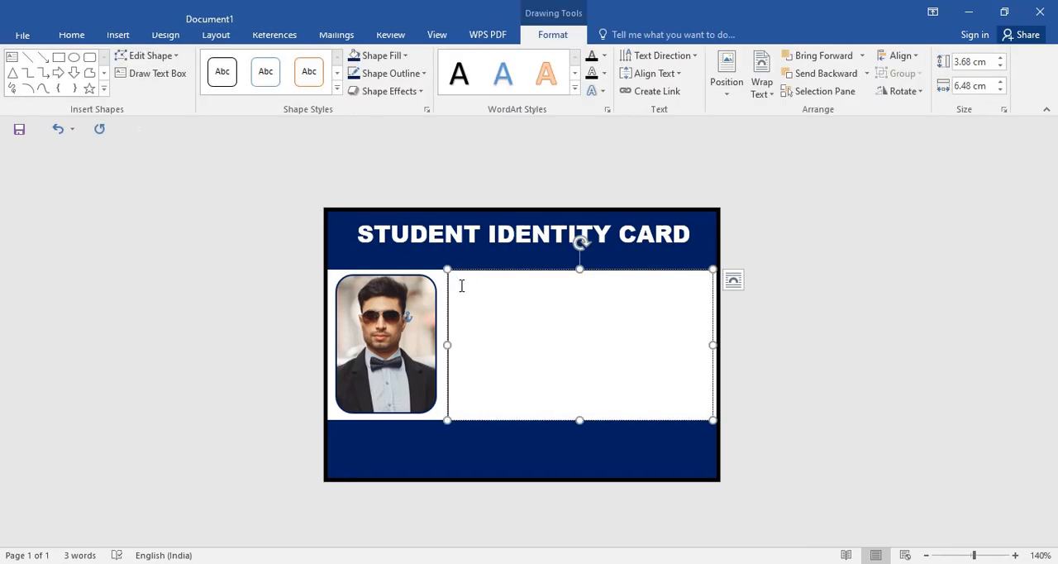
# Step: Enter a "Name" line with the student's first name and a blank "Class" line, with tab-aligned colons
pyautogui.write('Name')
pyautogui.press('Tab')
pyautogui.write(': Naveen')
pyautogui.press('Return')
pyautogui.write('Class')
pyautogui.press('Tab')
pyautogui.write(':')
# Step: Remove the space after the paragraphs of the Name and Class lines
pyautogui.moveTo(517, 322); pyautogui.dragTo(458, 291)
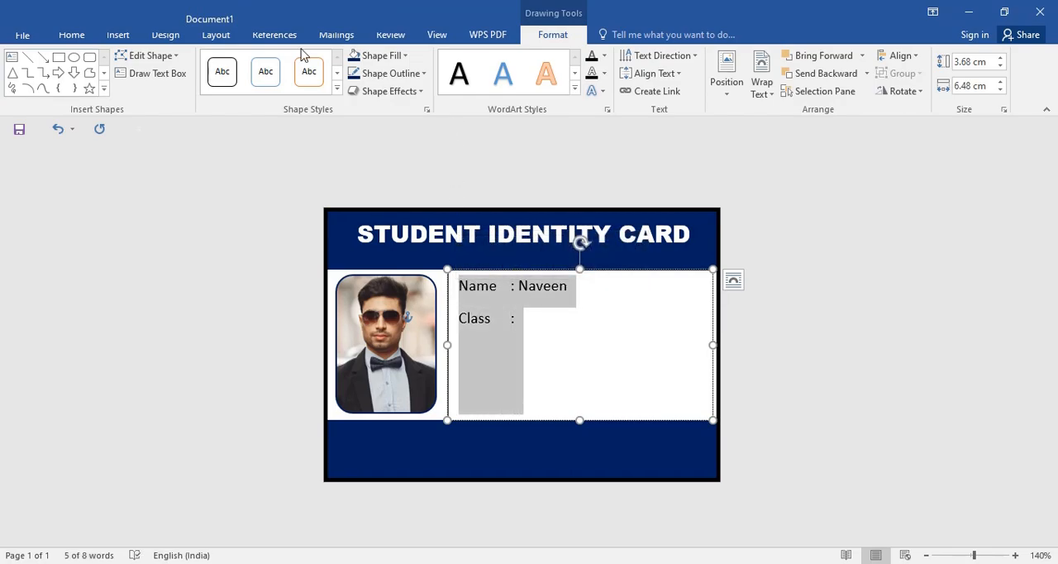
pyautogui.click(71, 36)
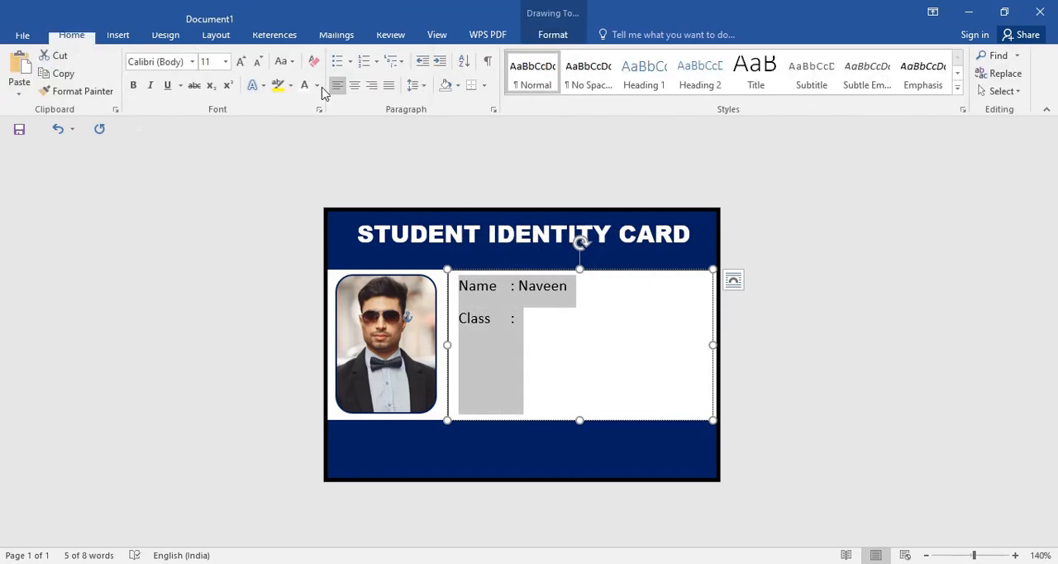
pyautogui.click(424, 87)
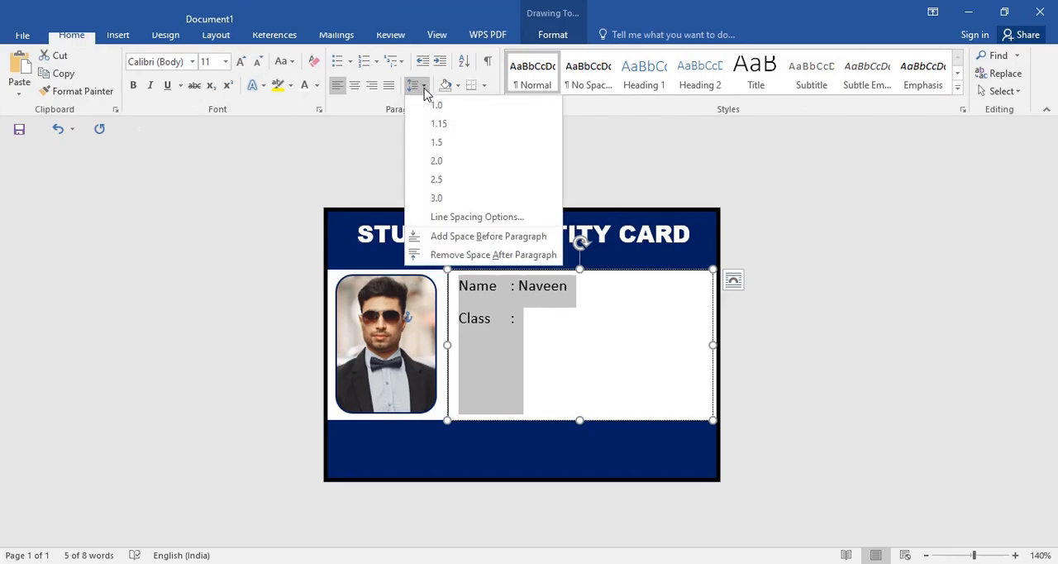
pyautogui.click(473, 260)
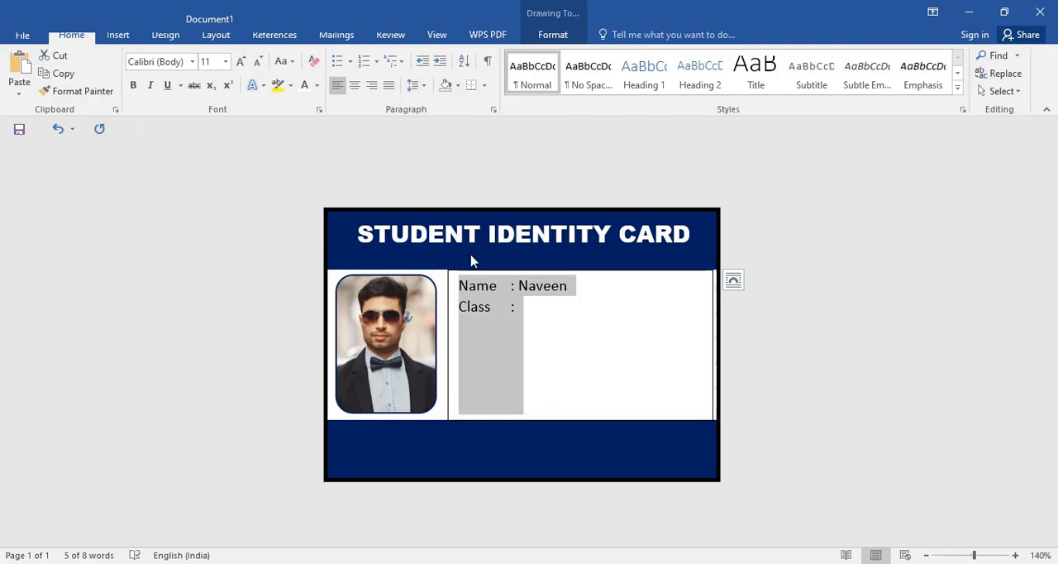
# Step: Add a "Roll No :" line below the Class line, leaving its value blank
pyautogui.click(522, 311)
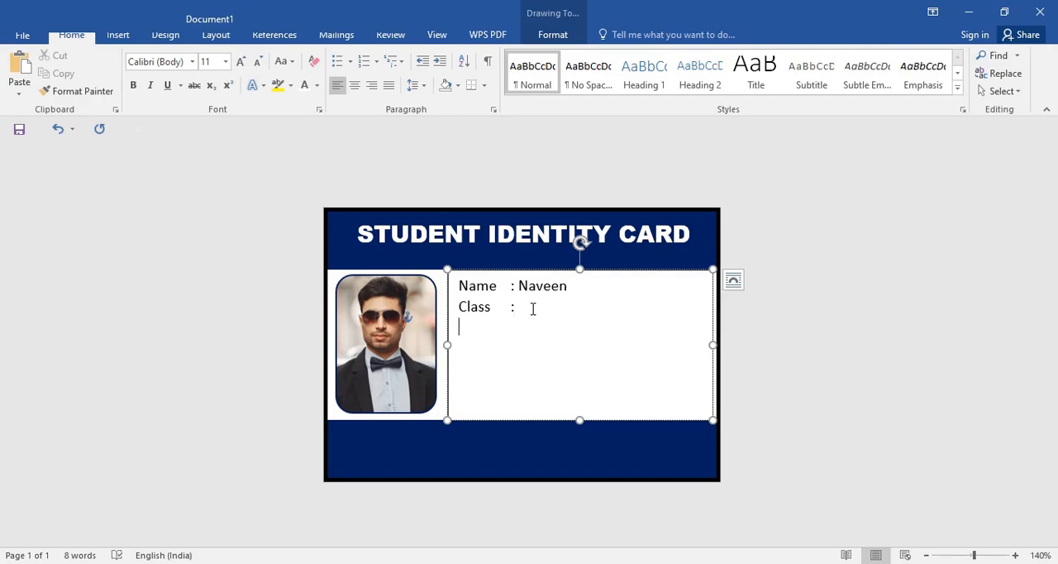
pyautogui.press('Return')
pyautogui.write('Ro')
pyautogui.press('BackSpace')
pyautogui.press('BackSpace')
pyautogui.write('Roll No ')
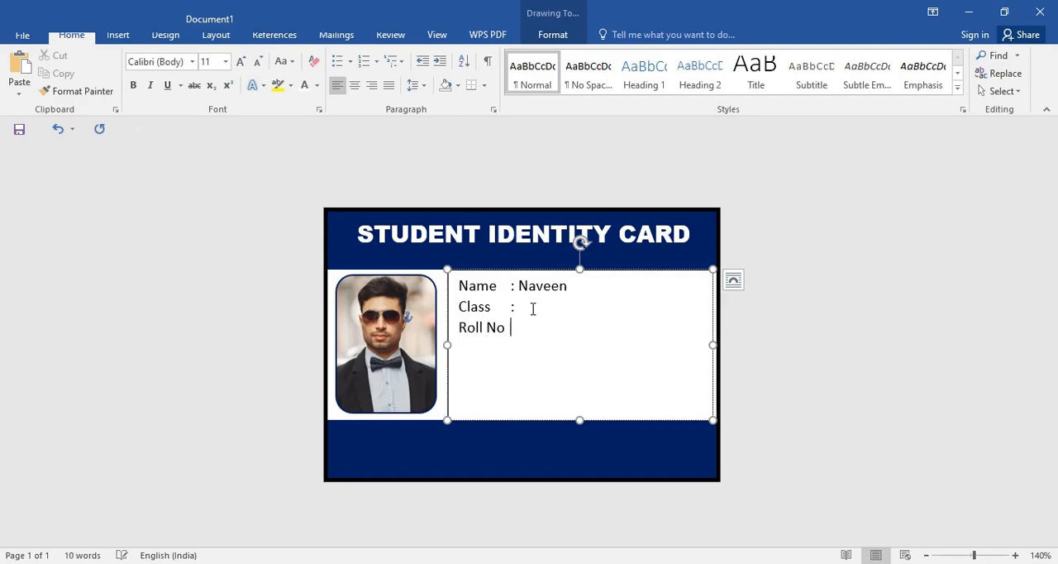
pyautogui.write(':')
# Step: Add blank "Add" and "Mob" fields with tab-aligned colons below Roll No, leaving an empty line between them
pyautogui.press('Return')
pyautogui.write('Add')
pyautogui.press('Tab')
pyautogui.write(':')
pyautogui.press('Return')
pyautogui.write('Mob')
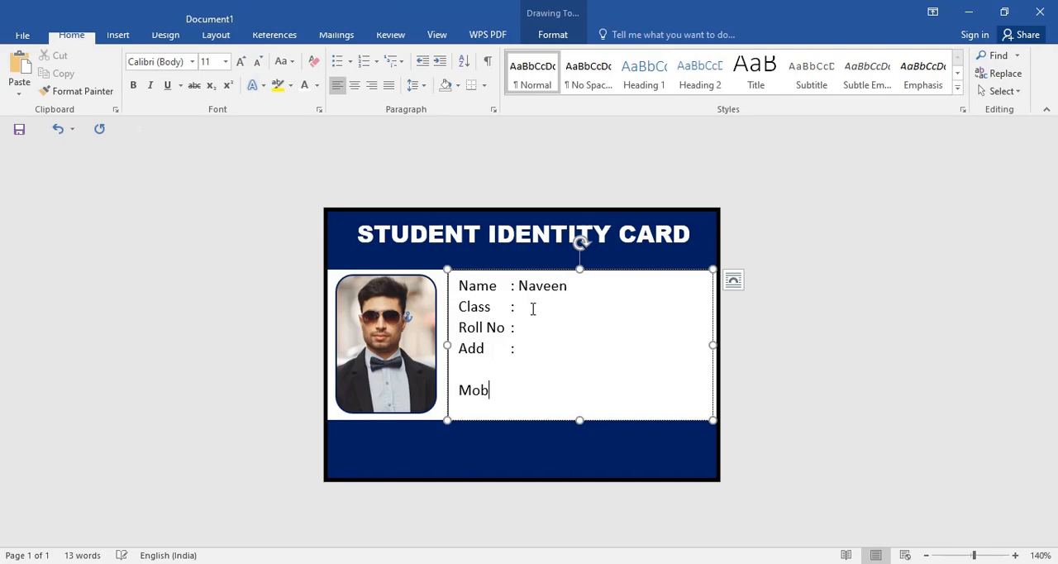
pyautogui.press('Tab')
pyautogui.write(':')
# Step: Enter 12th as the class and fill in the student's roll number in the details text box
pyautogui.click(529, 310)
pyautogui.write('12th')
pyautogui.click(559, 327)
# Step: Fill in the first line of the student's street address beside the Add label
pyautogui.press('Down')
pyautogui.press('Tab')
pyautogui.press('BackSpace')
pyautogui.write('NM')
pyautogui.press('BackSpace')
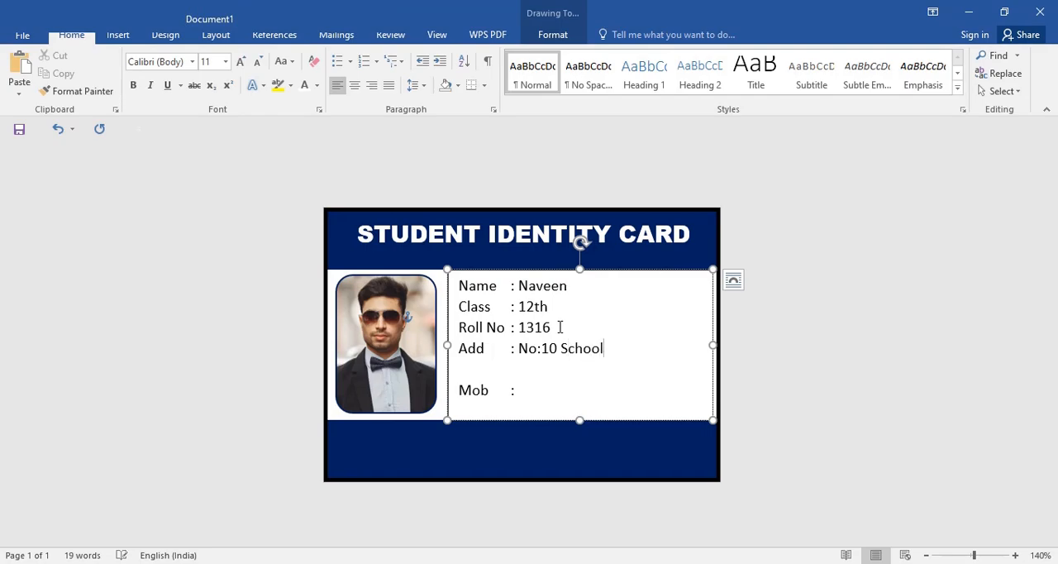
# Step: Complete the address on the indented second line and fill in the student's mobile number beside the Mob label
pyautogui.press('Tab')
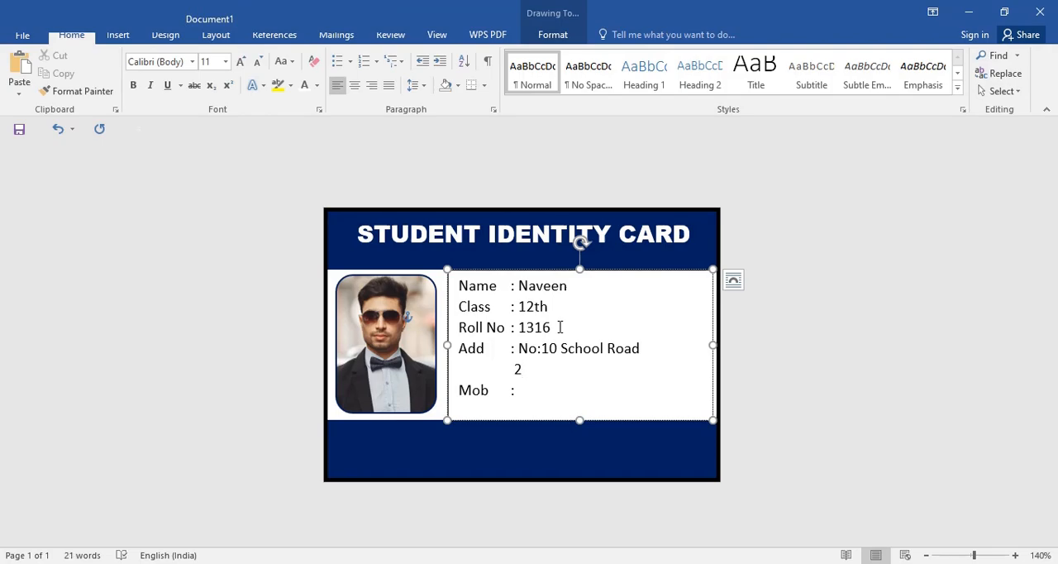
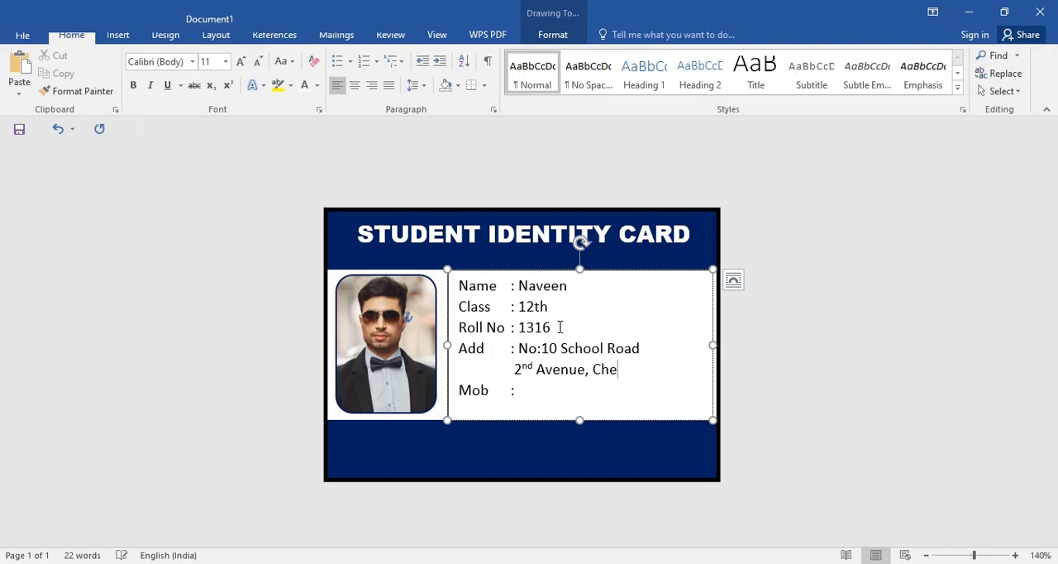
pyautogui.press('alt')
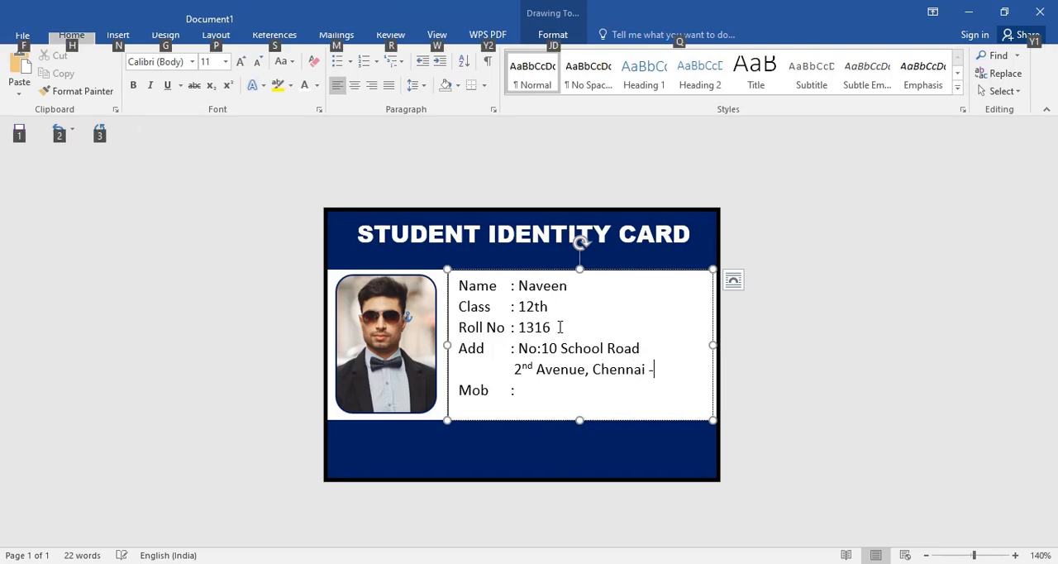
pyautogui.press('Escape')
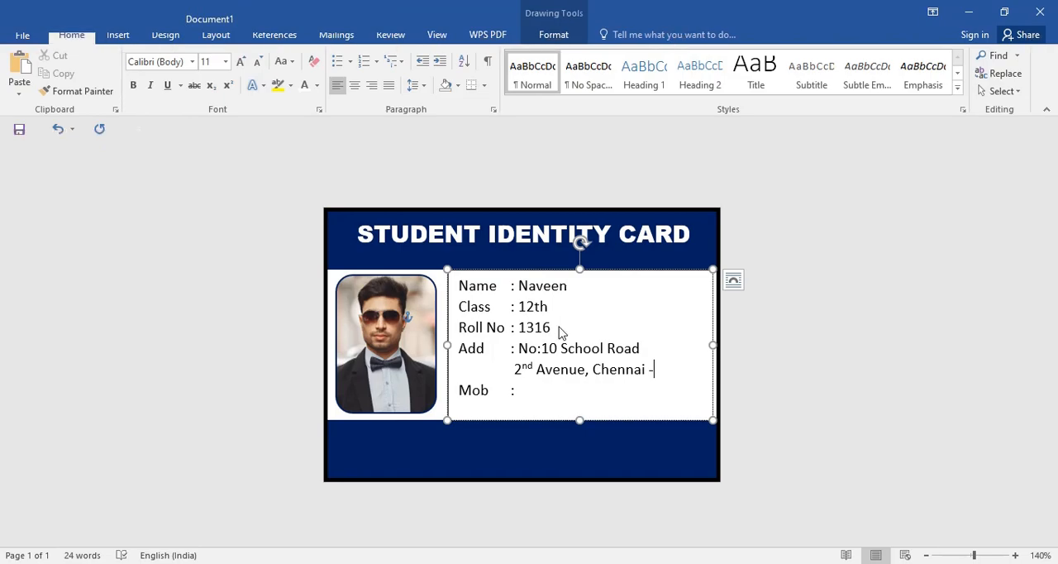
pyautogui.write(' 9898989898')
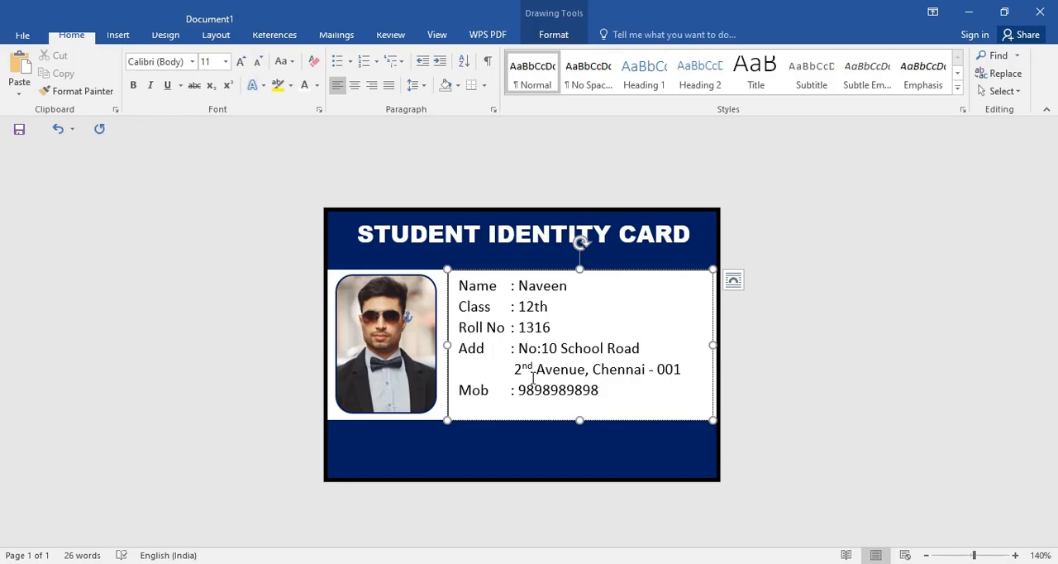
# Step: Make all the text in the details text box bold
pyautogui.moveTo(489, 396); pyautogui.dragTo(463, 400)
pyautogui.click(551, 333)
pyautogui.moveTo(604, 395); pyautogui.dragTo(448, 282)
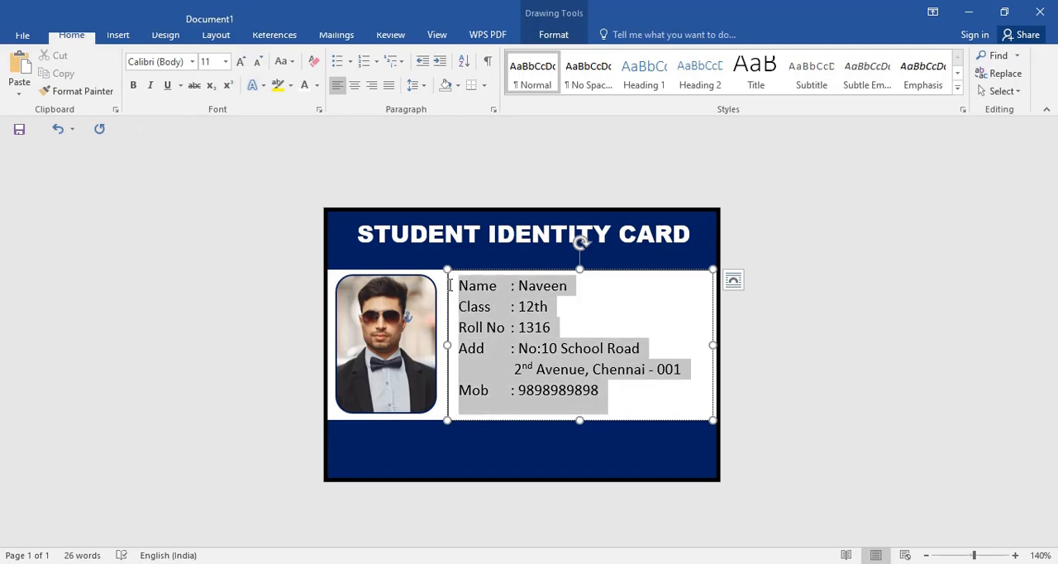
pyautogui.click(133, 85)
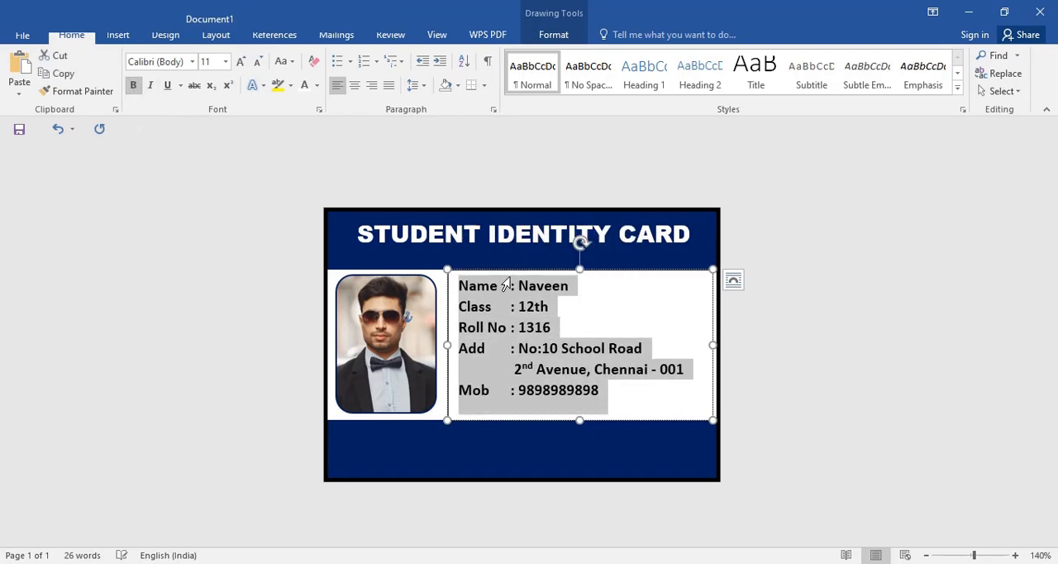
pyautogui.click(635, 397)
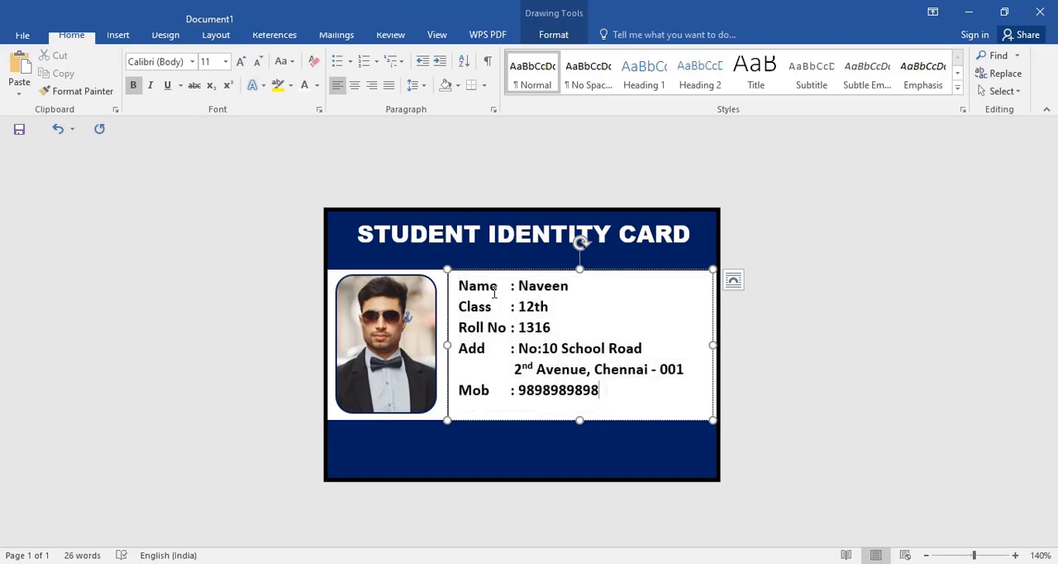
# Step: Colour the labels Name, Class, Roll No, Add and Mob red, leaving their colons and values black
pyautogui.moveTo(499, 286); pyautogui.dragTo(461, 289)
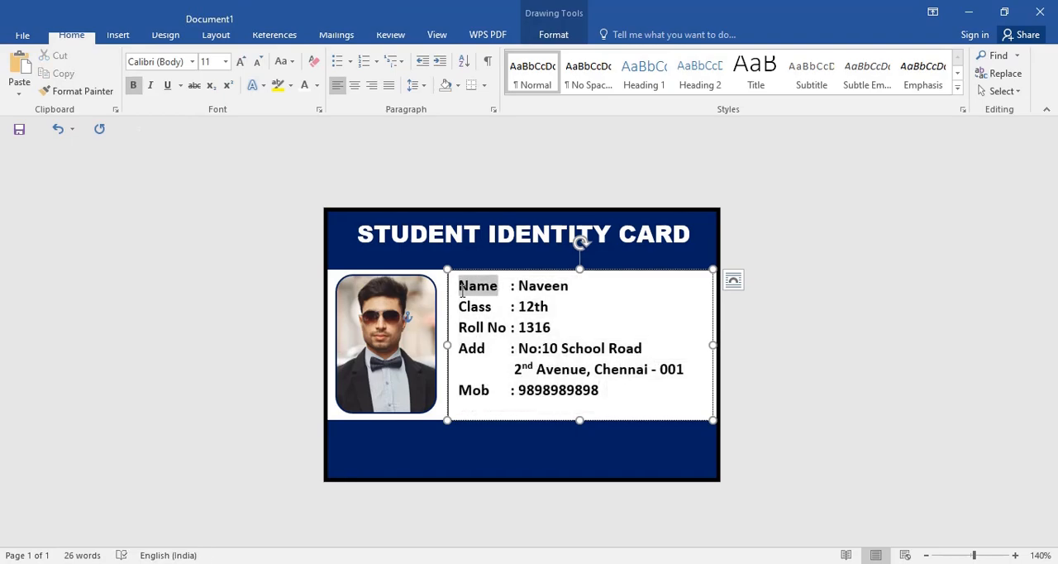
pyautogui.click(317, 85)
pyautogui.click(317, 225)
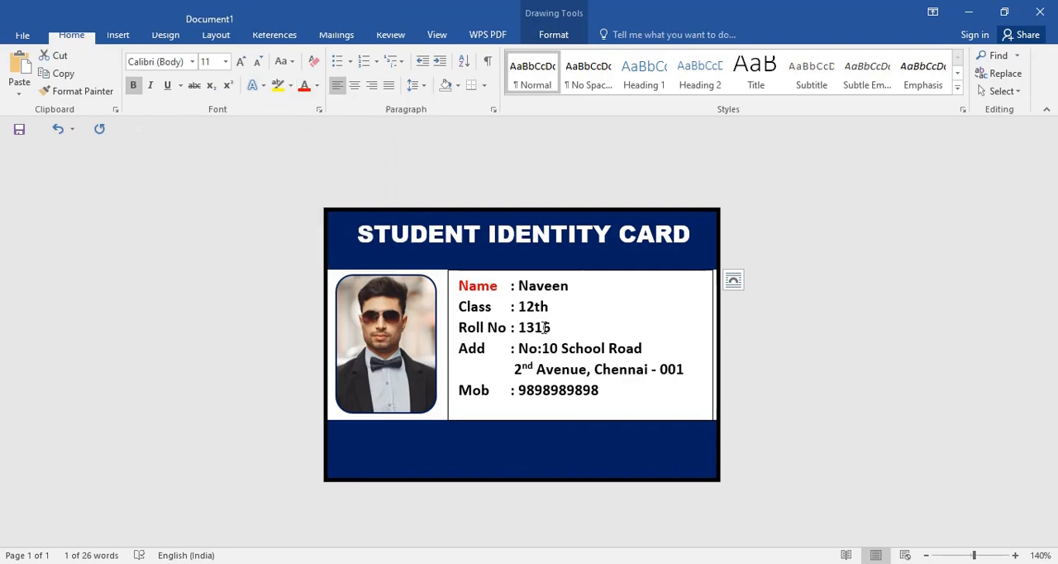
pyautogui.moveTo(492, 308); pyautogui.dragTo(458, 348)
pyautogui.click(304, 89)
pyautogui.click(304, 85)
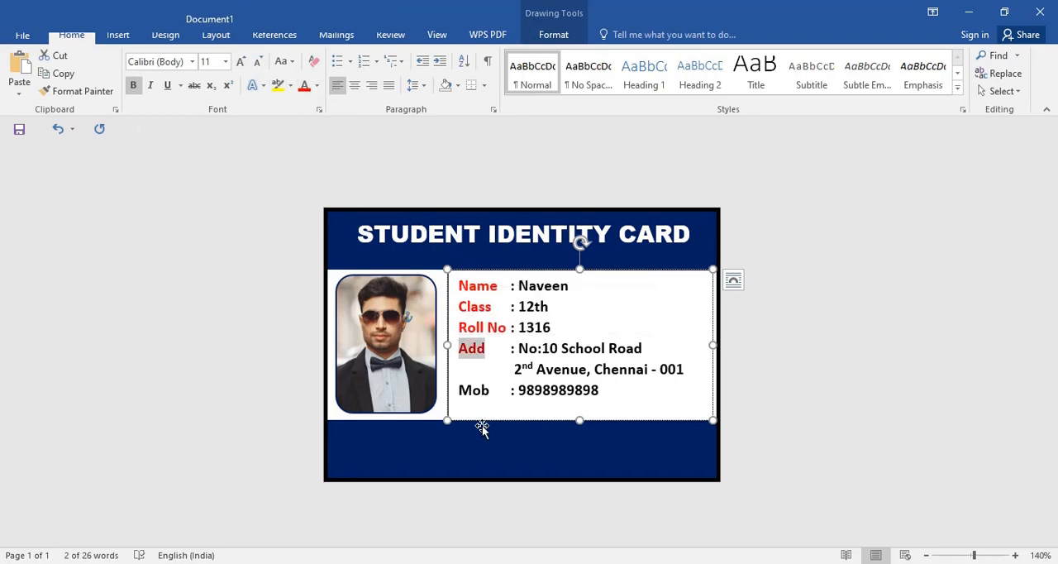
pyautogui.moveTo(488, 393); pyautogui.dragTo(439, 393)
pyautogui.click(304, 85)
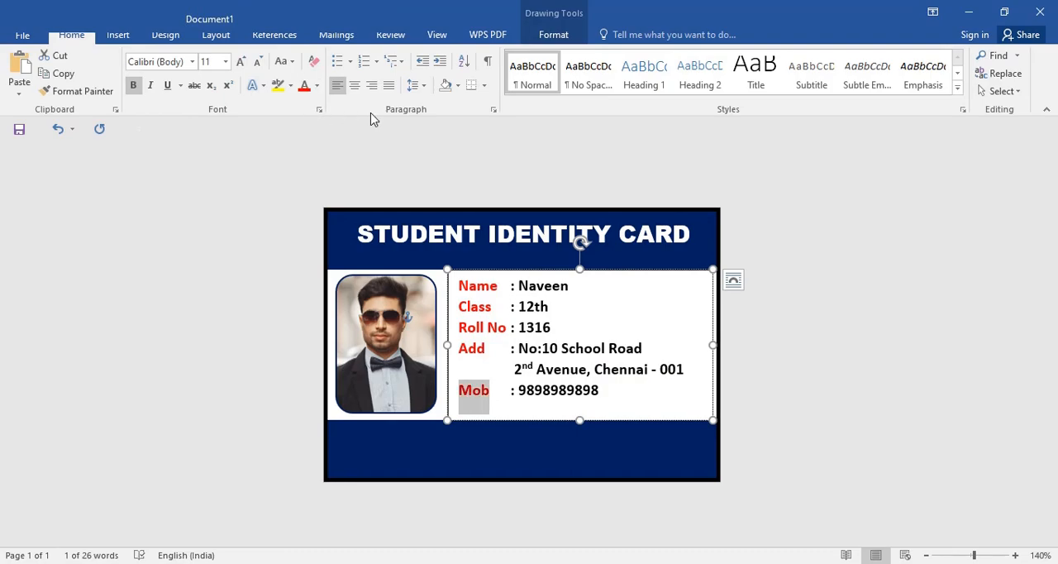
# Step: Set the details text box to no fill and no outline
pyautogui.click(591, 445)
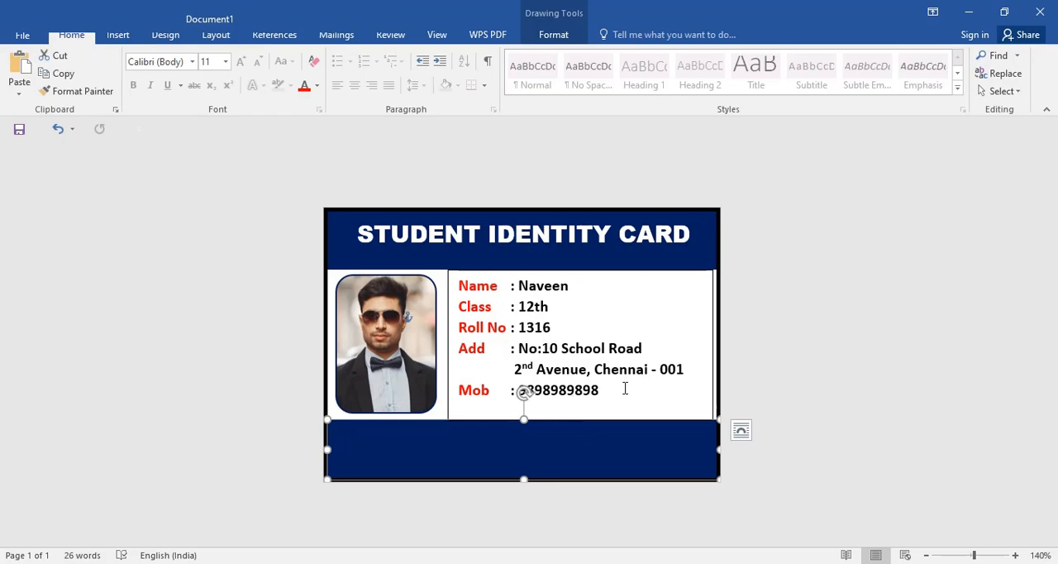
pyautogui.click(712, 324)
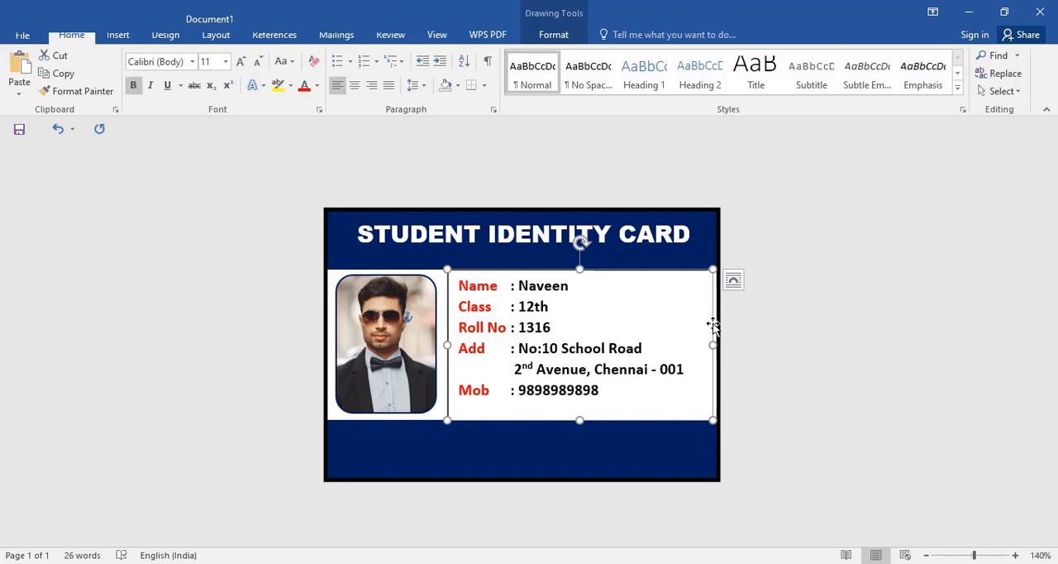
pyautogui.click(556, 37)
pyautogui.click(398, 57)
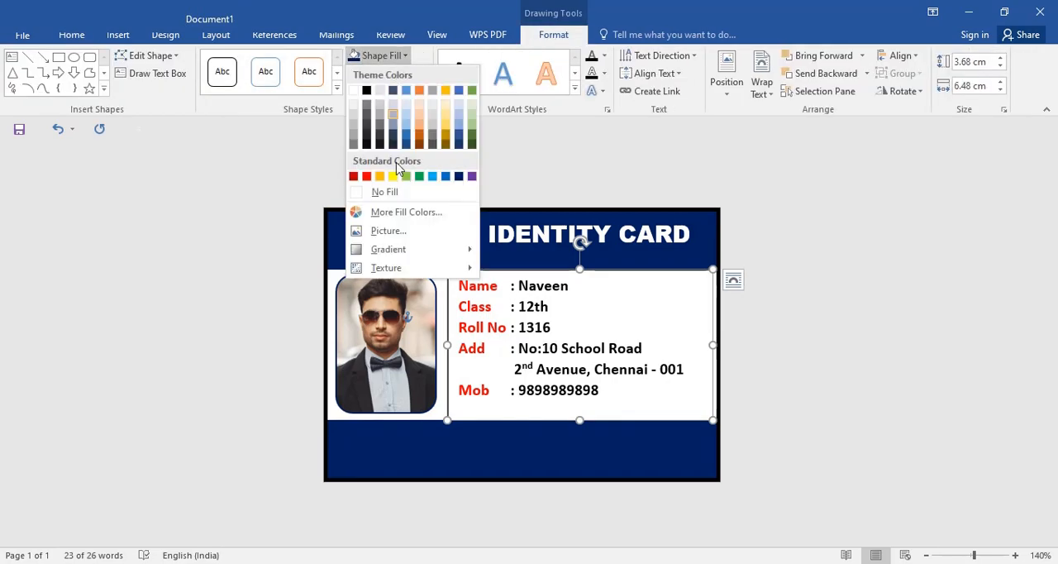
pyautogui.click(388, 193)
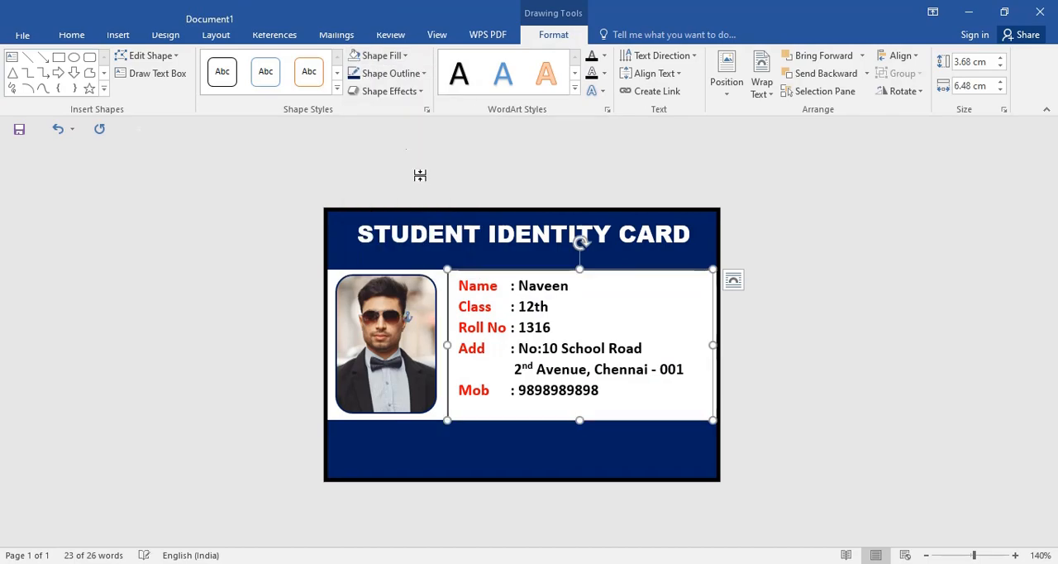
pyautogui.click(392, 73)
pyautogui.click(430, 212)
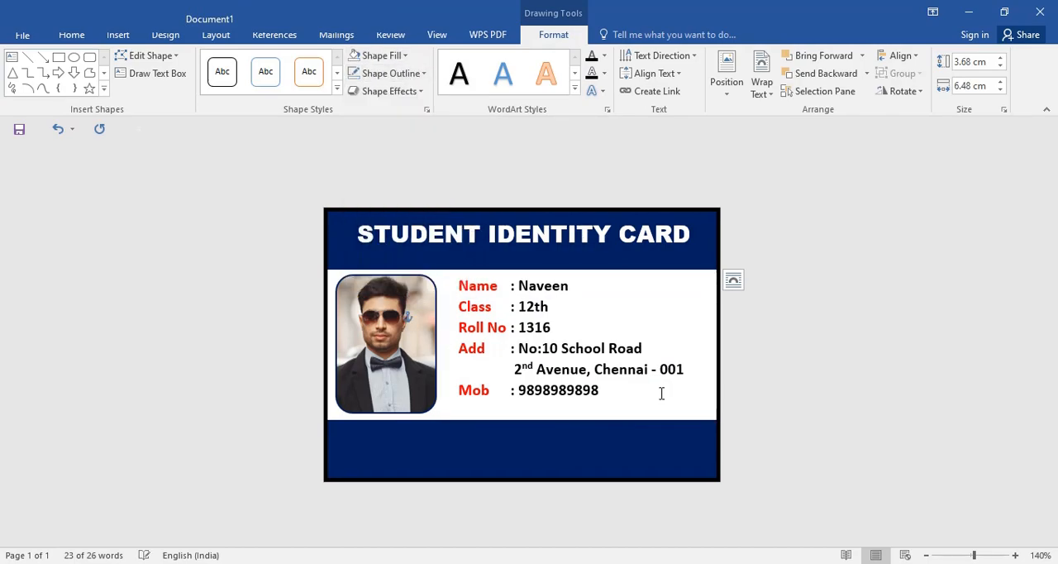
pyautogui.click(752, 392)
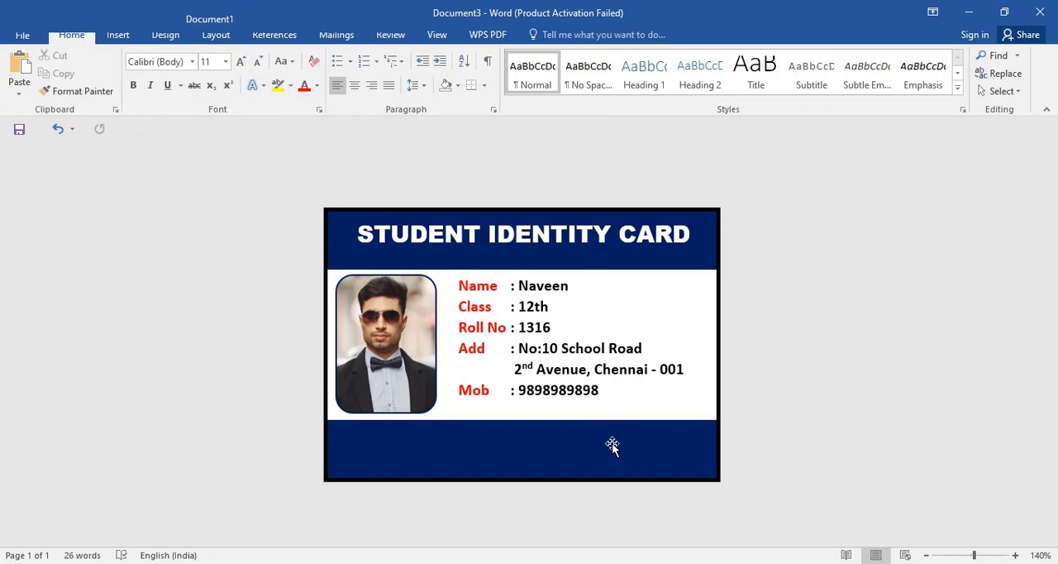
# Step: Insert the round NK logo picture and set its text wrapping to In Front of Text
pyautogui.click(118, 37)
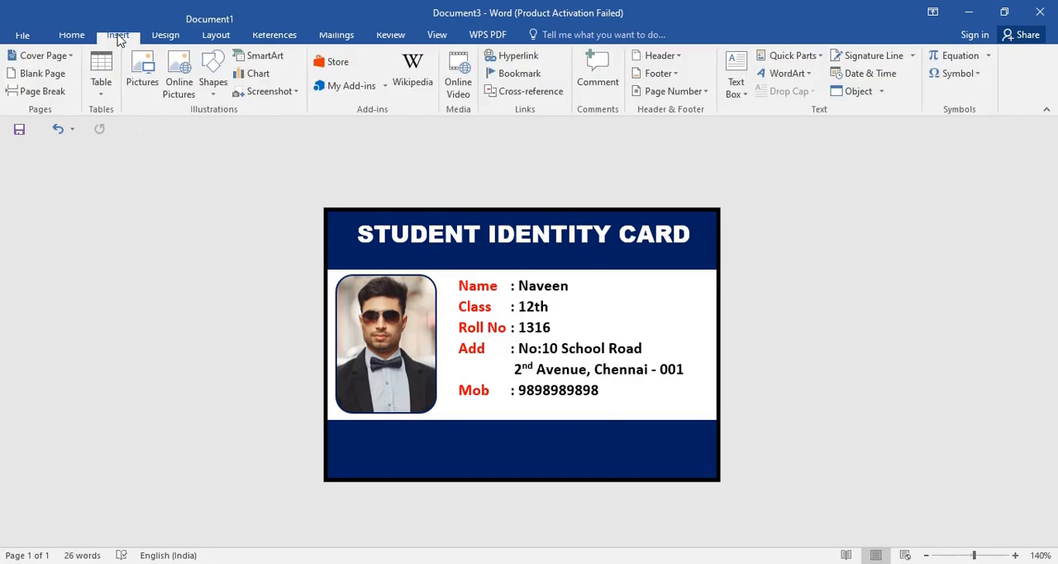
pyautogui.click(148, 74)
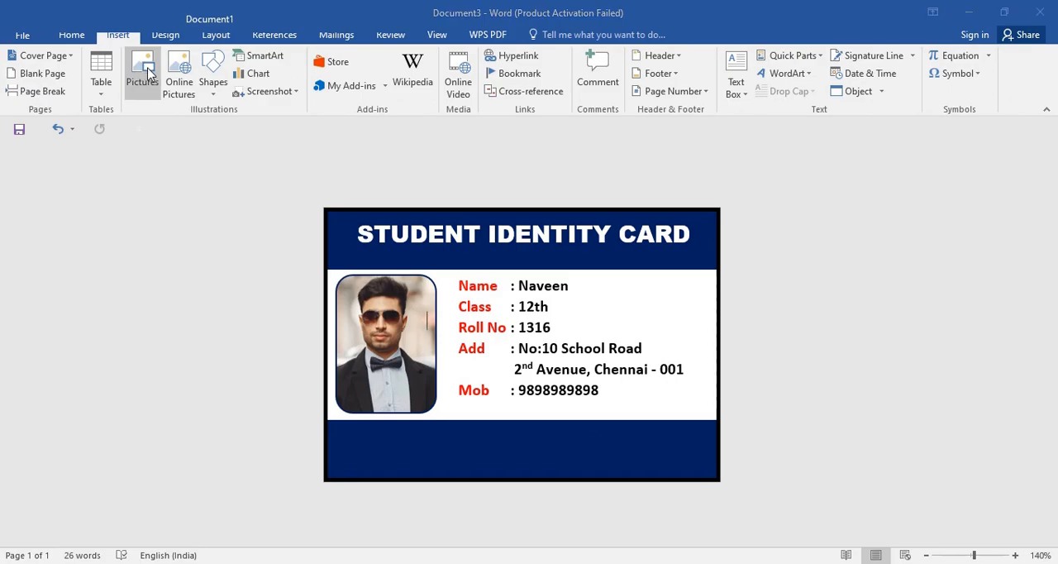
pyautogui.click(280, 132)
pyautogui.click(404, 350)
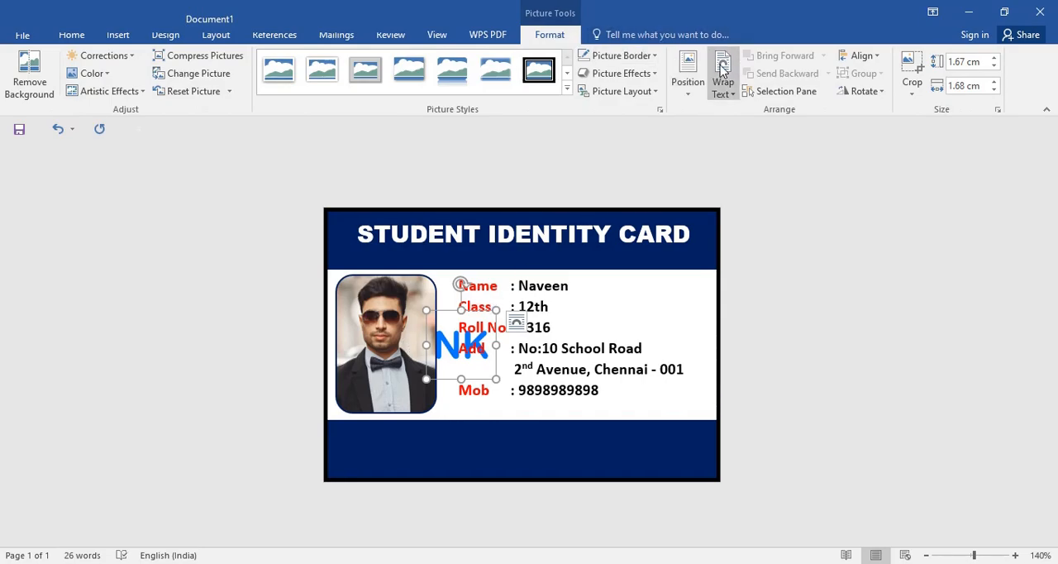
pyautogui.click(728, 92)
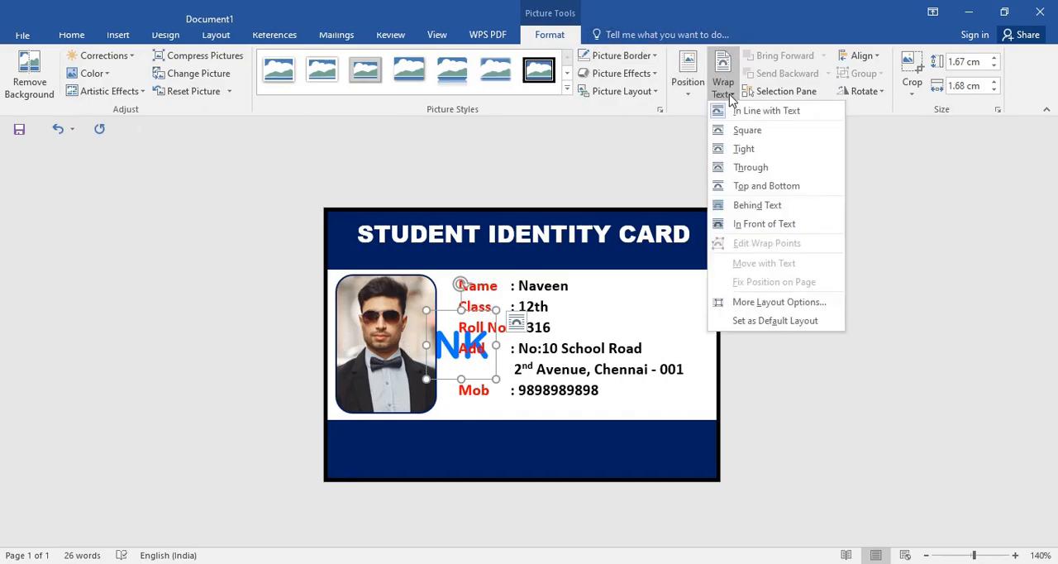
pyautogui.click(814, 230)
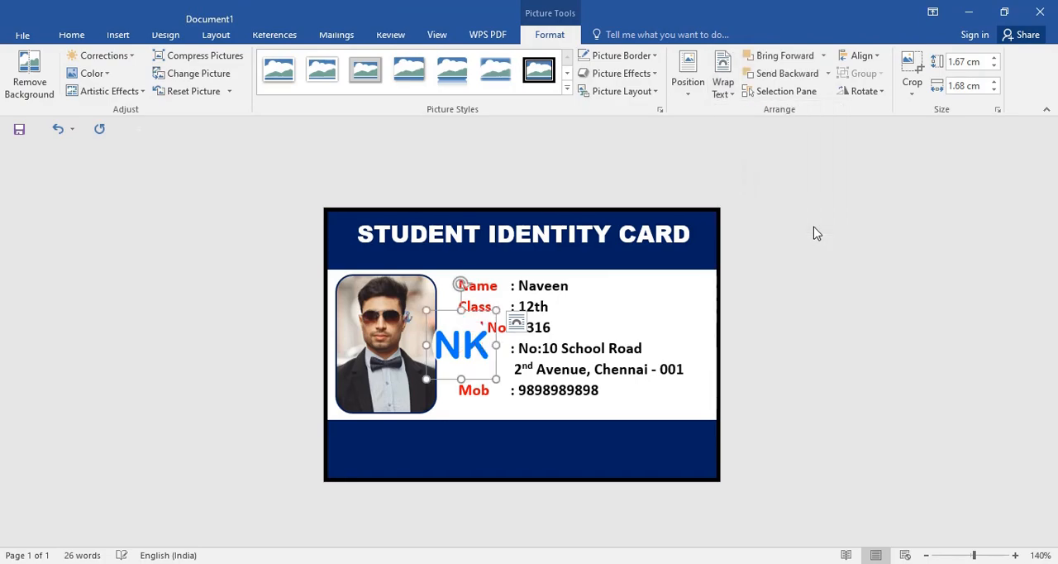
# Step: Place the NK logo at the left end of the footer band, scaled down to about 1.3 cm by 1.31 cm
pyautogui.moveTo(467, 344); pyautogui.dragTo(386, 447)
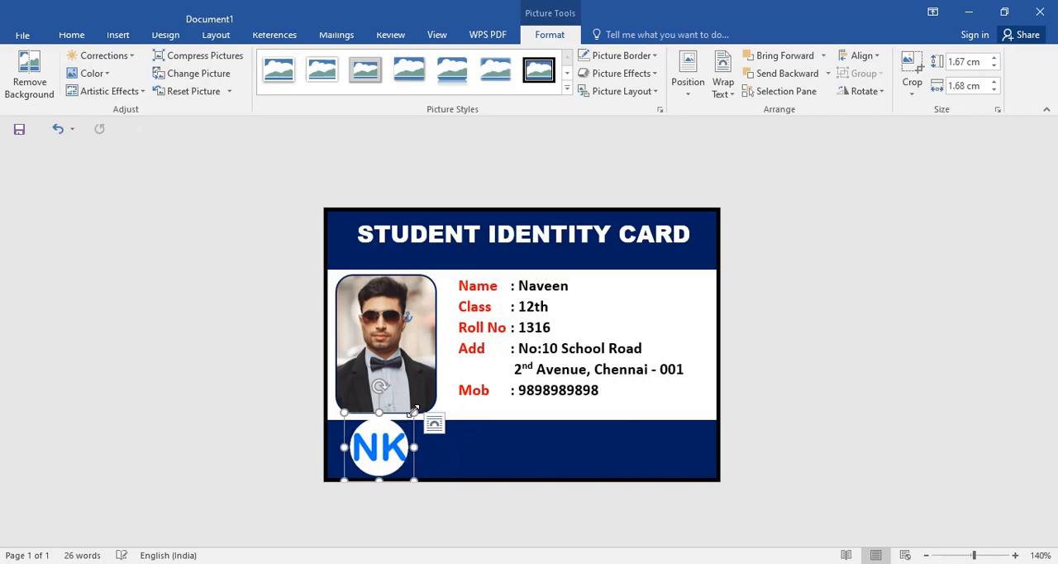
pyautogui.moveTo(413, 411); pyautogui.dragTo(399, 426)
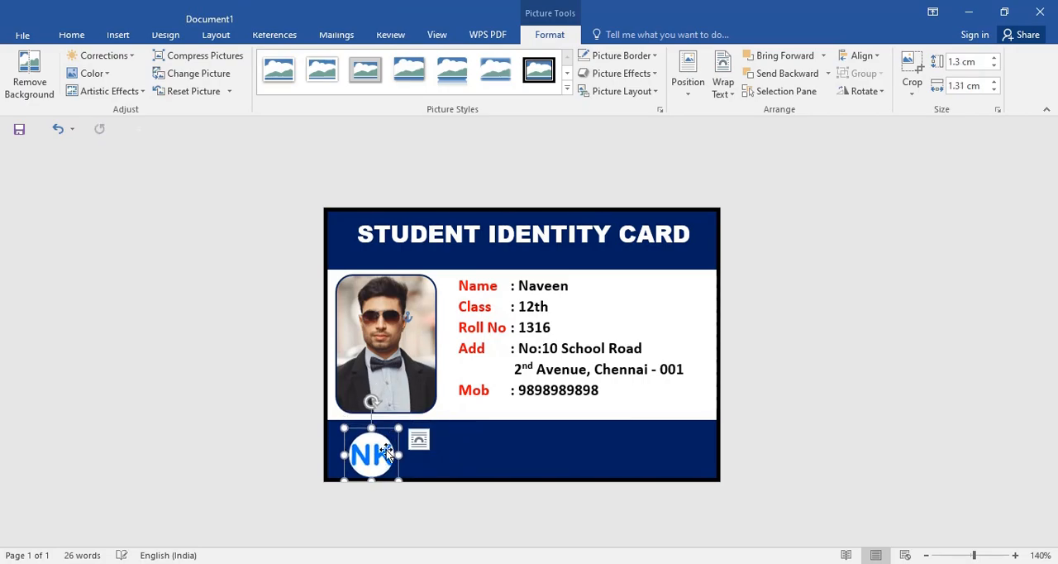
pyautogui.press('Up')
pyautogui.press('Up')
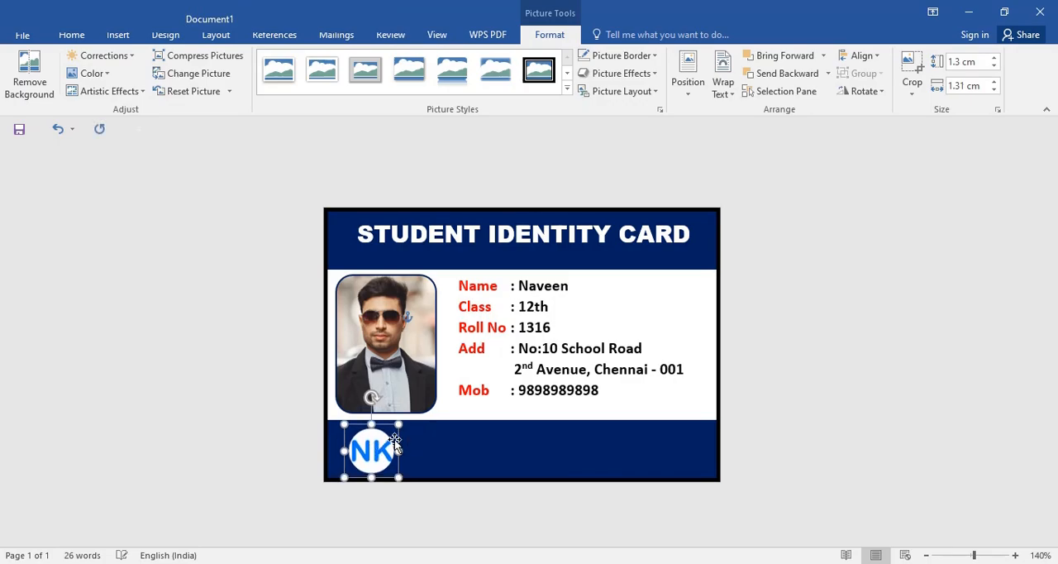
pyautogui.press('Left')
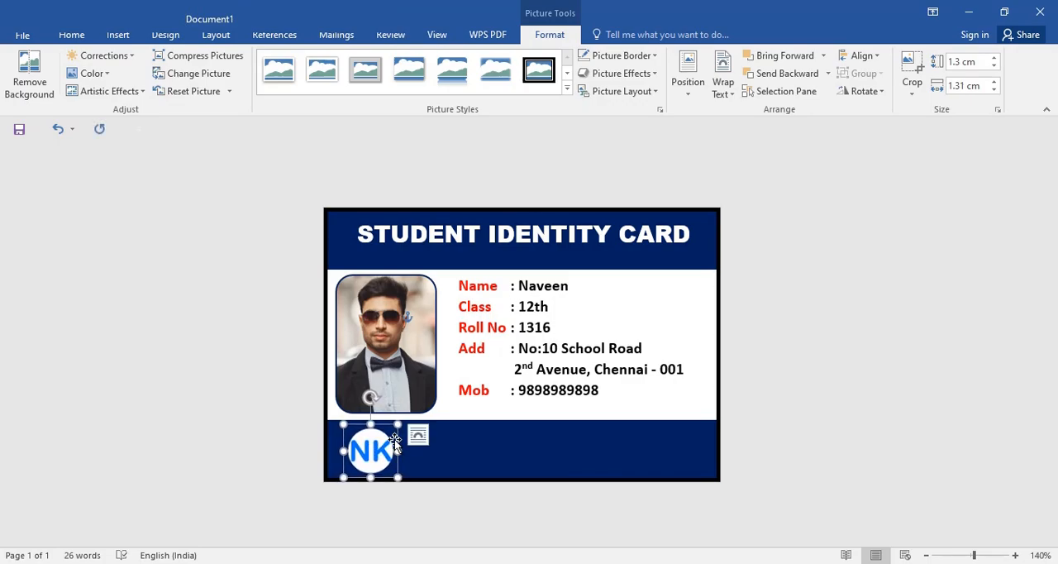
# Step: Give the NK logo a 1 pt white border and nudge it slightly up and left within the footer band
pyautogui.click(656, 58)
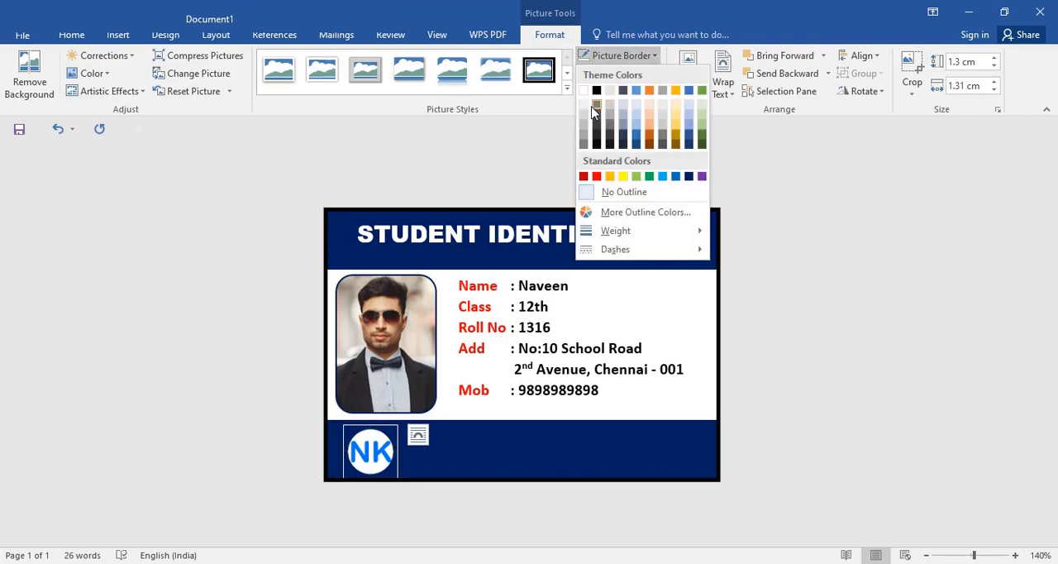
pyautogui.moveTo(651, 237)
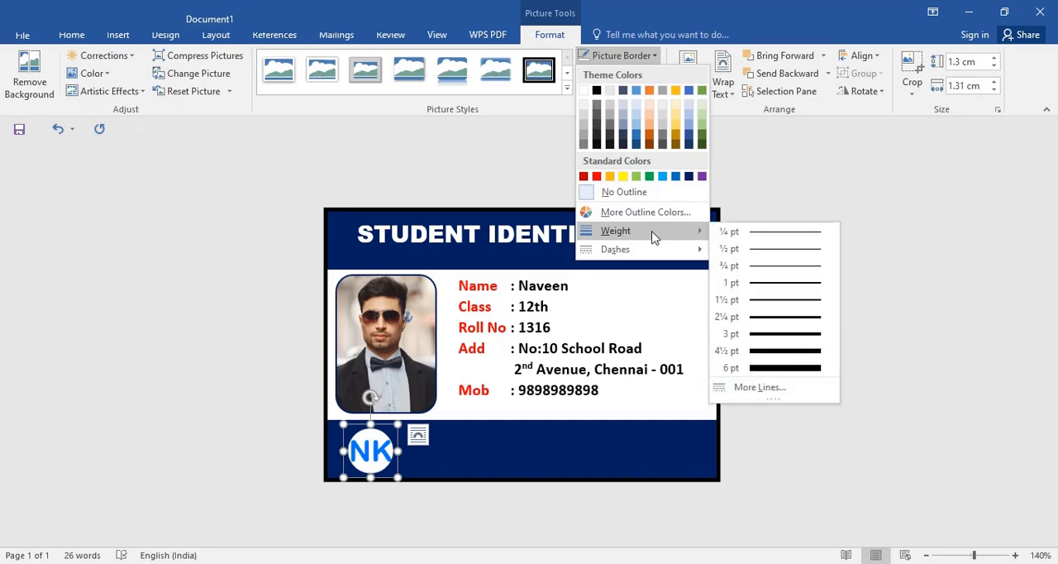
pyautogui.click(777, 291)
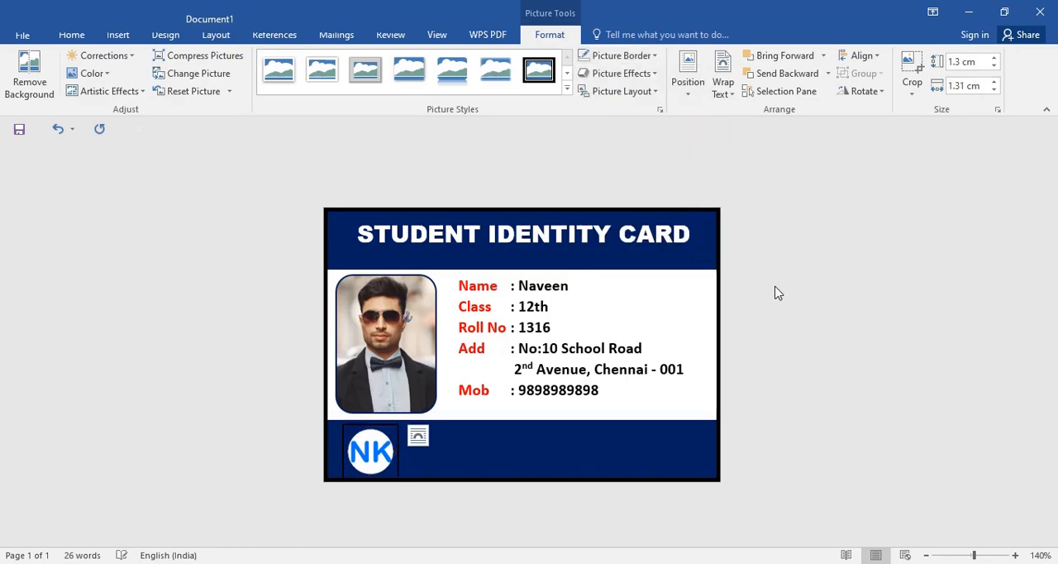
pyautogui.click(625, 58)
pyautogui.click(586, 92)
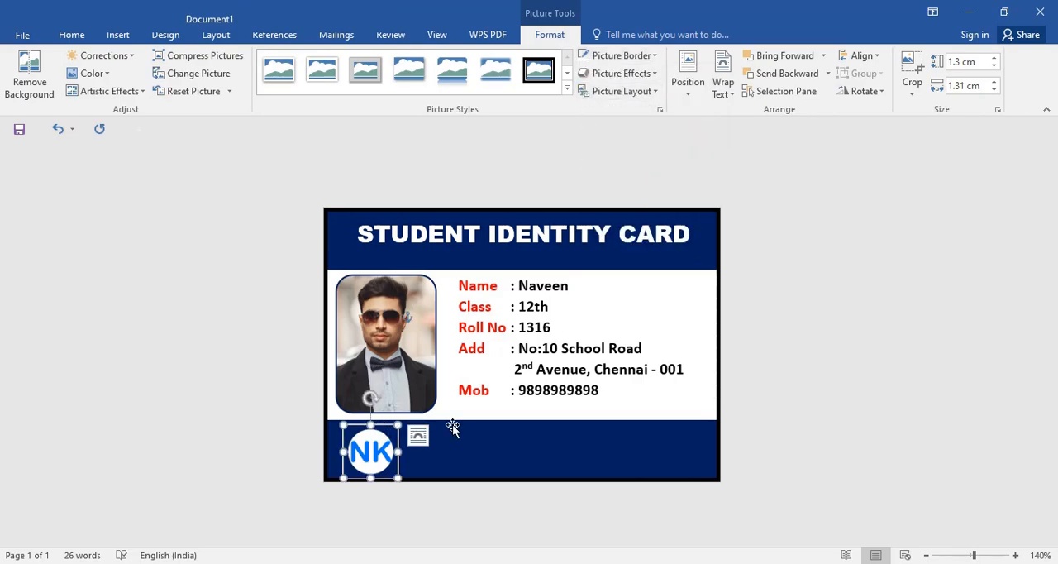
pyautogui.press('Up')
pyautogui.press('Up')
pyautogui.press('Left')
pyautogui.click(454, 454)
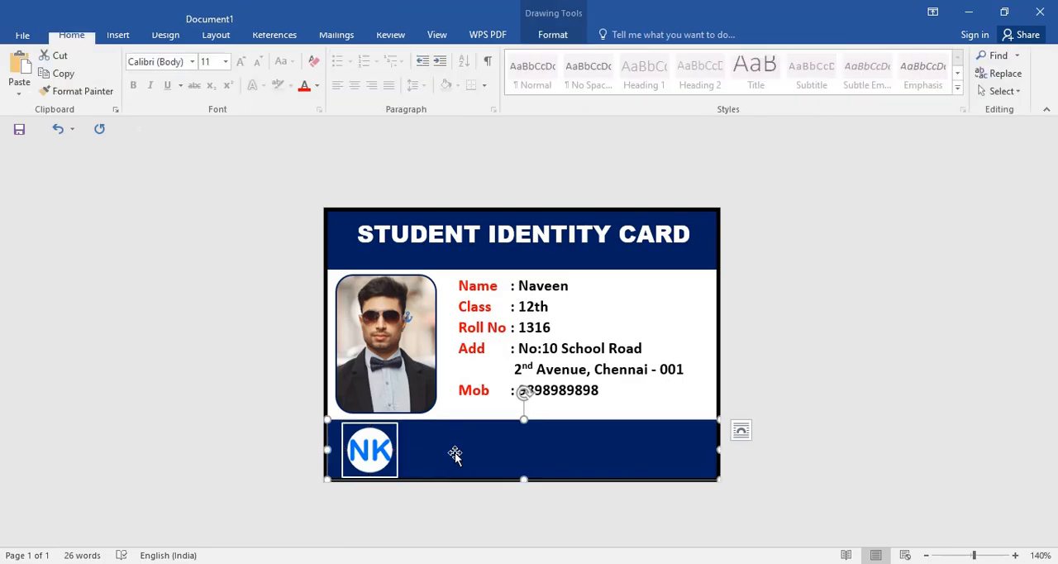
# Step: Scale the NK logo down to about 1.18 cm by 1.19 cm and nudge it up and left within the footer band
pyautogui.doubleClick(373, 430)
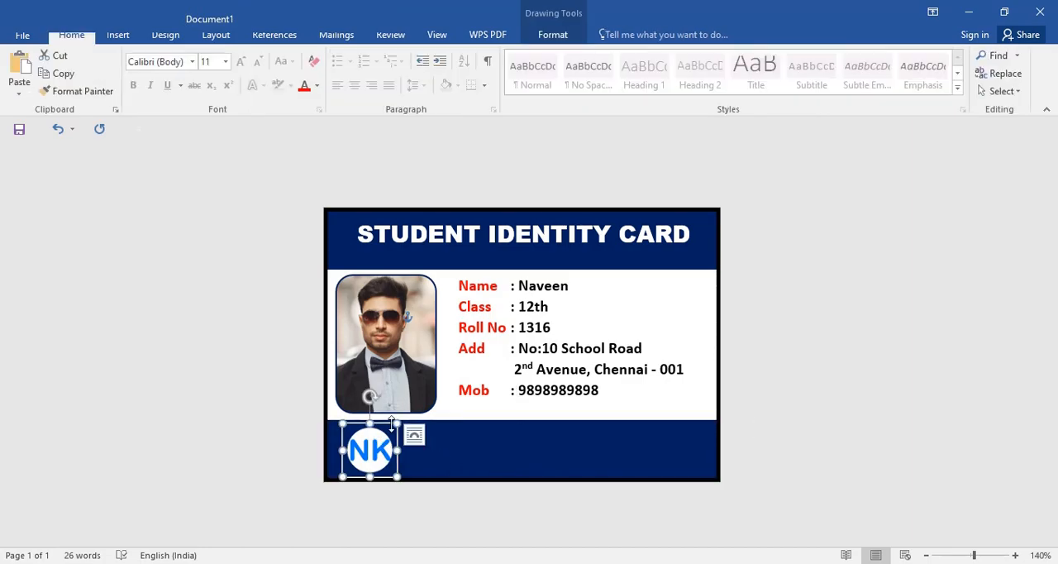
pyautogui.moveTo(394, 425); pyautogui.dragTo(394, 427)
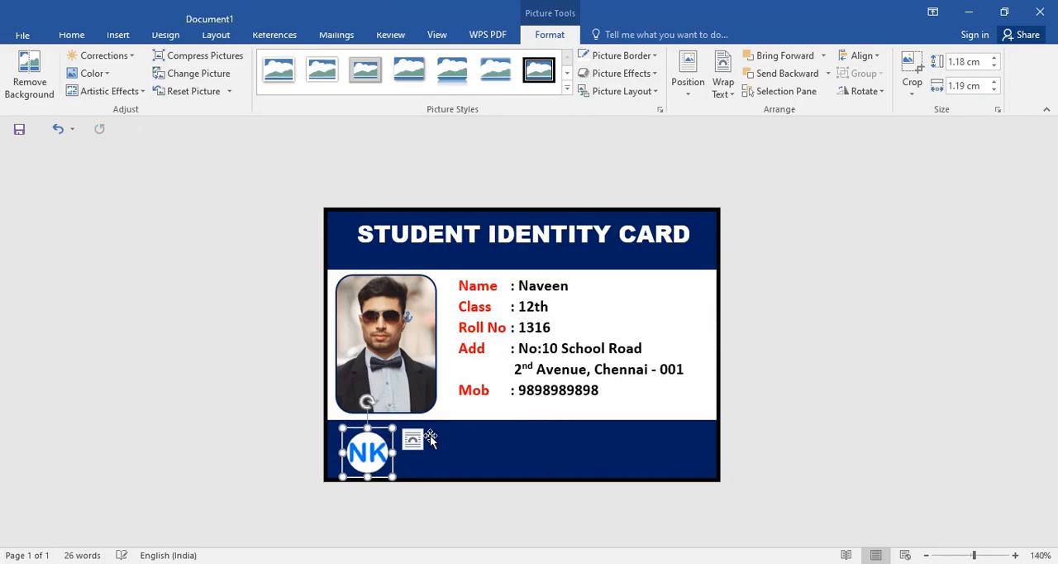
pyautogui.press('Up')
pyautogui.press('Up')
pyautogui.press('Up')
pyautogui.press('Left')
pyautogui.press('Up')
pyautogui.press('Up')
pyautogui.press('Left')
pyautogui.press('Left')
pyautogui.press('Left')
pyautogui.press('Left')
pyautogui.press('Left')
pyautogui.press('Left')
pyautogui.press('Left')
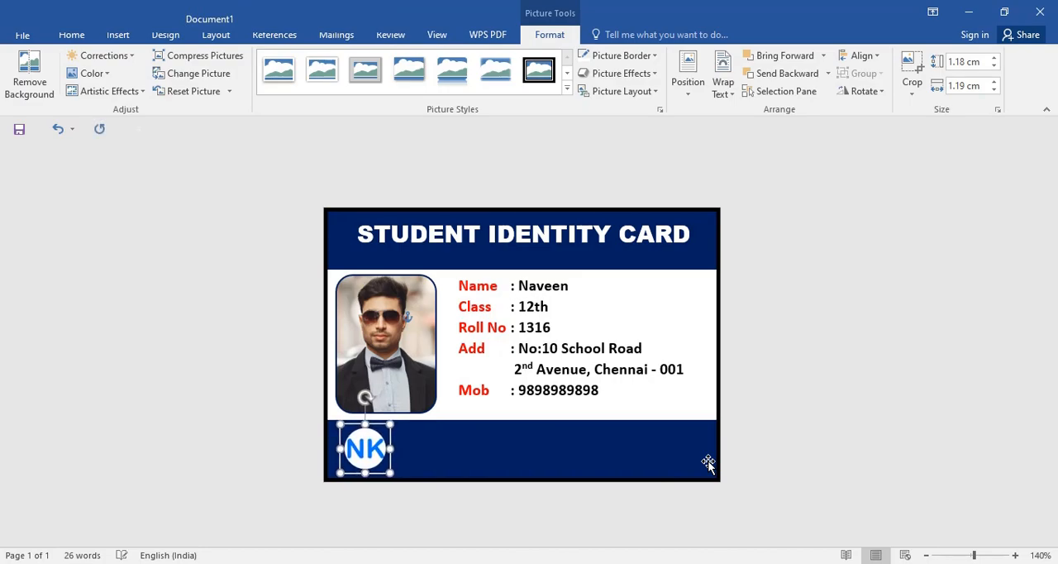
pyautogui.press('Left')
pyautogui.press('Left')
pyautogui.press('Left')
pyautogui.press('Left')
pyautogui.press('Left')
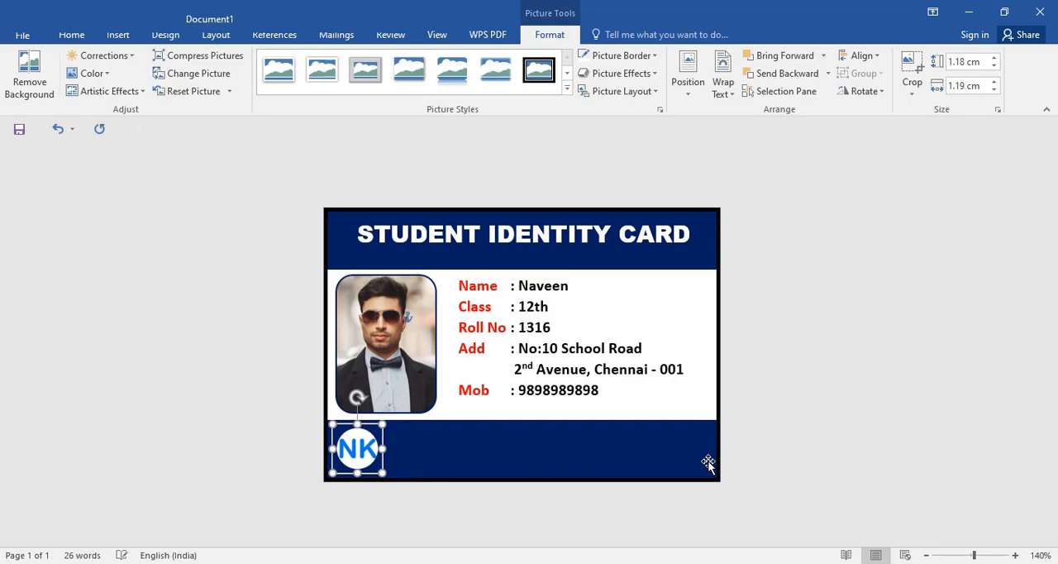
pyautogui.press('Escape')
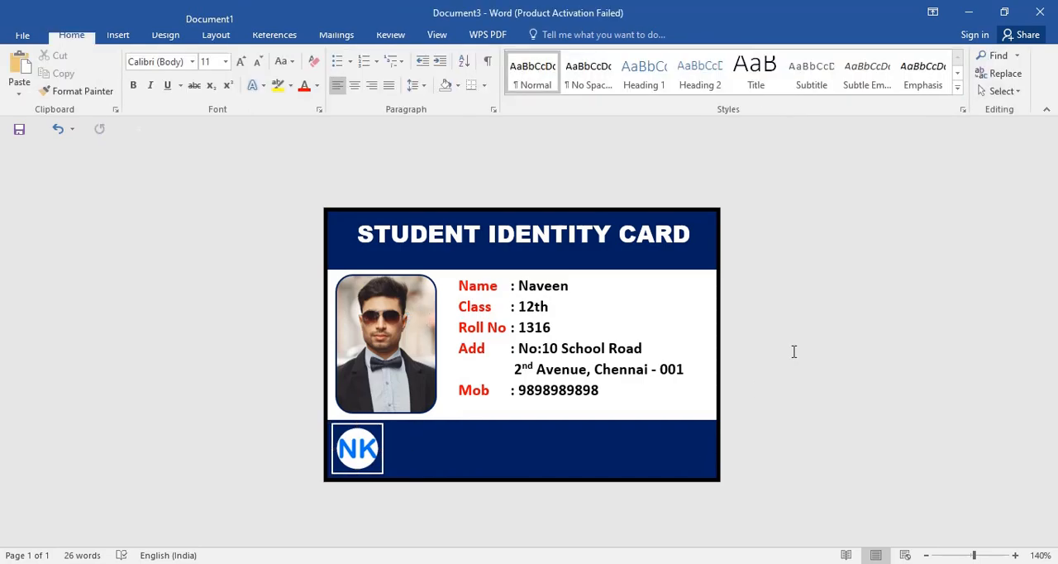
# Step: Draw a text box about 0.87 cm by 5.67 cm beside the NK logo and enter "NK HIGHER SEC. SCHOOL"
pyautogui.click(118, 37)
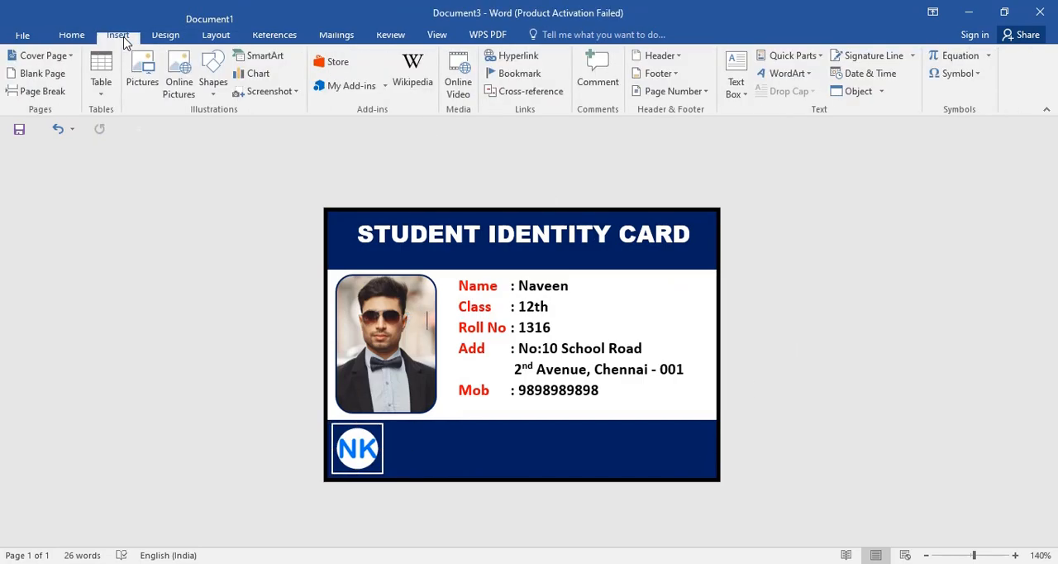
pyautogui.click(213, 83)
pyautogui.click(206, 128)
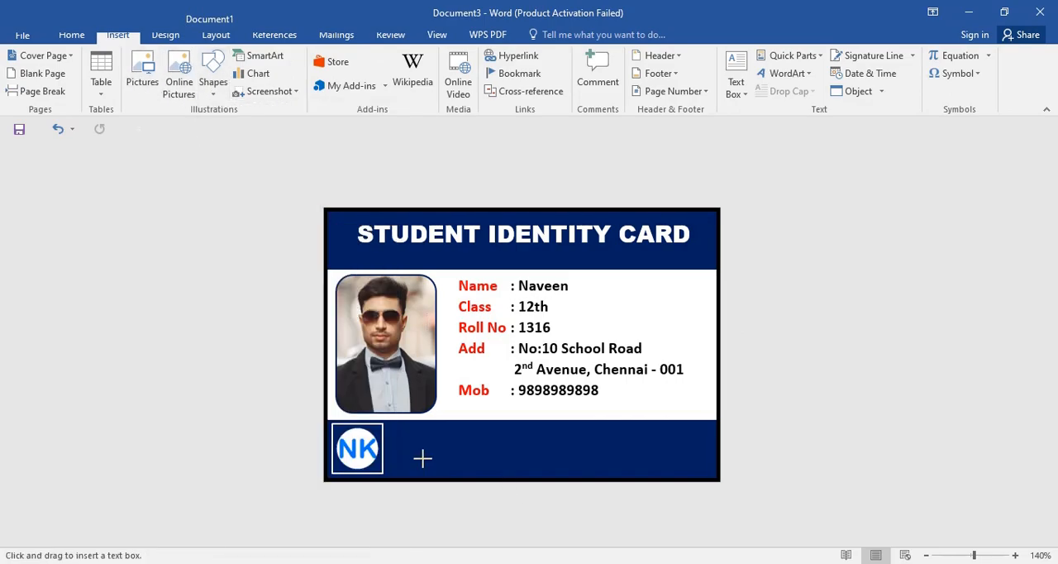
pyautogui.moveTo(389, 424)
pyautogui.mouseDown()
pyautogui.moveTo(470, 451)
pyautogui.moveTo(621, 455)
pyautogui.mouseUp()
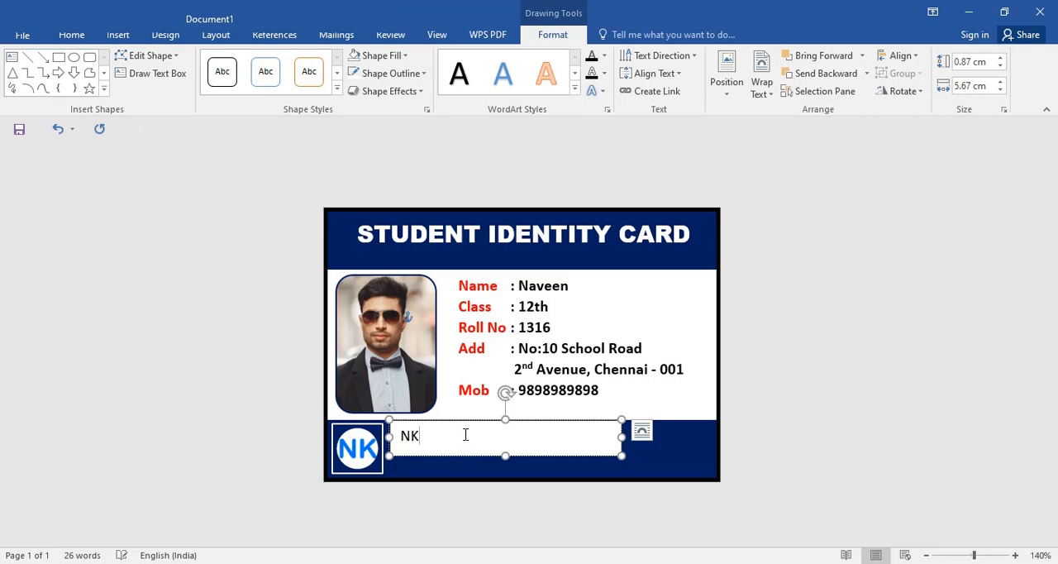
pyautogui.write('NK HIGHER SEC. SCHOOL')
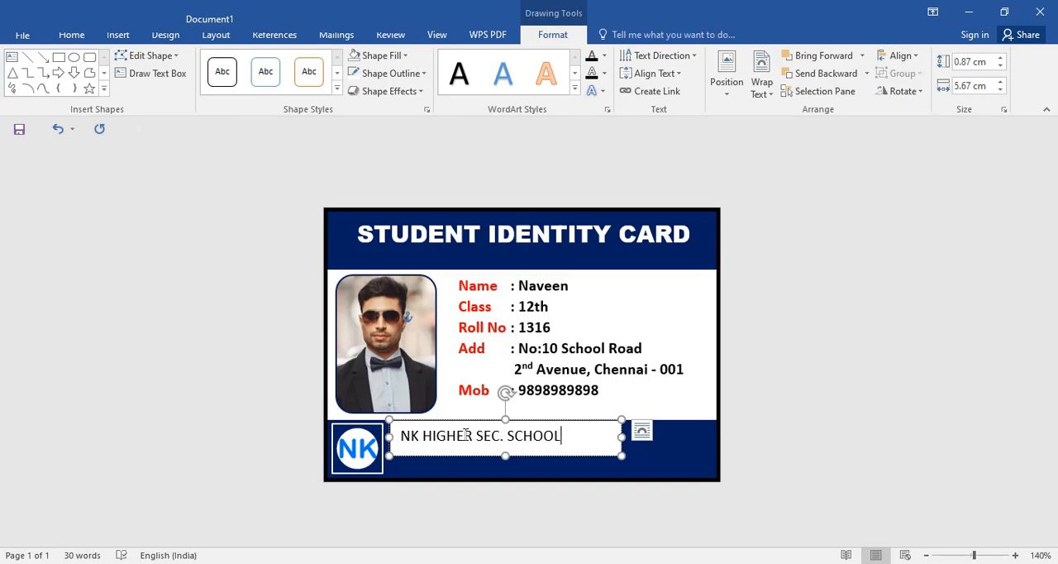
# Step: Format the school name as bold Arial Black in white
pyautogui.moveTo(569, 436); pyautogui.dragTo(397, 437)
pyautogui.click(71, 34)
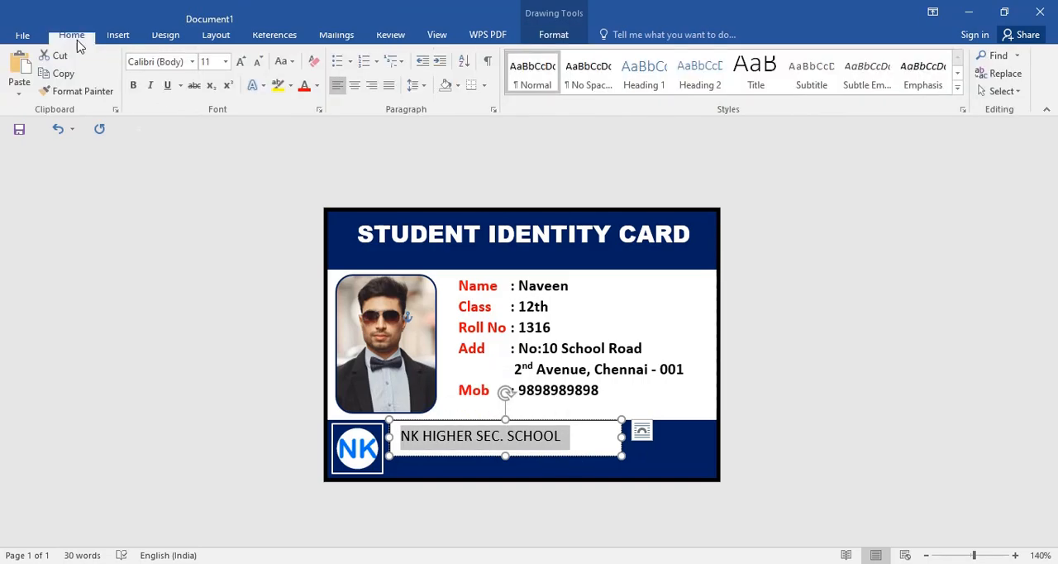
pyautogui.click(136, 88)
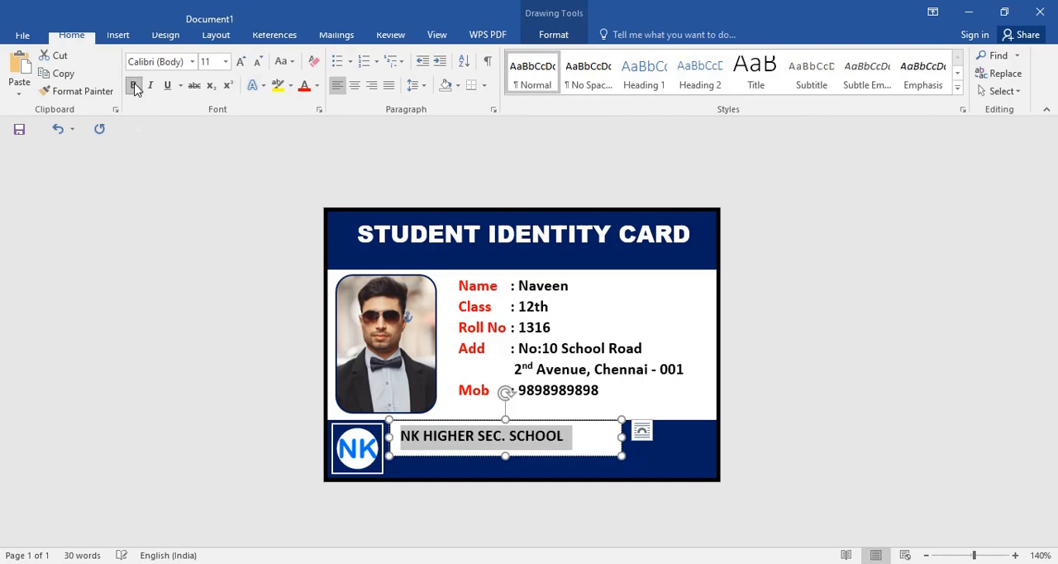
pyautogui.click(192, 63)
pyautogui.click(224, 156)
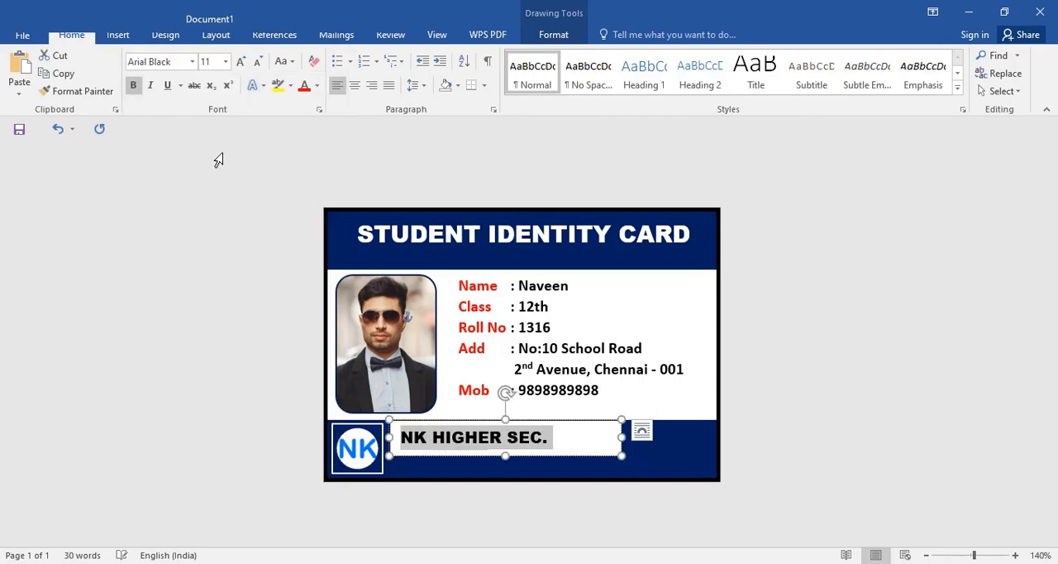
pyautogui.click(320, 86)
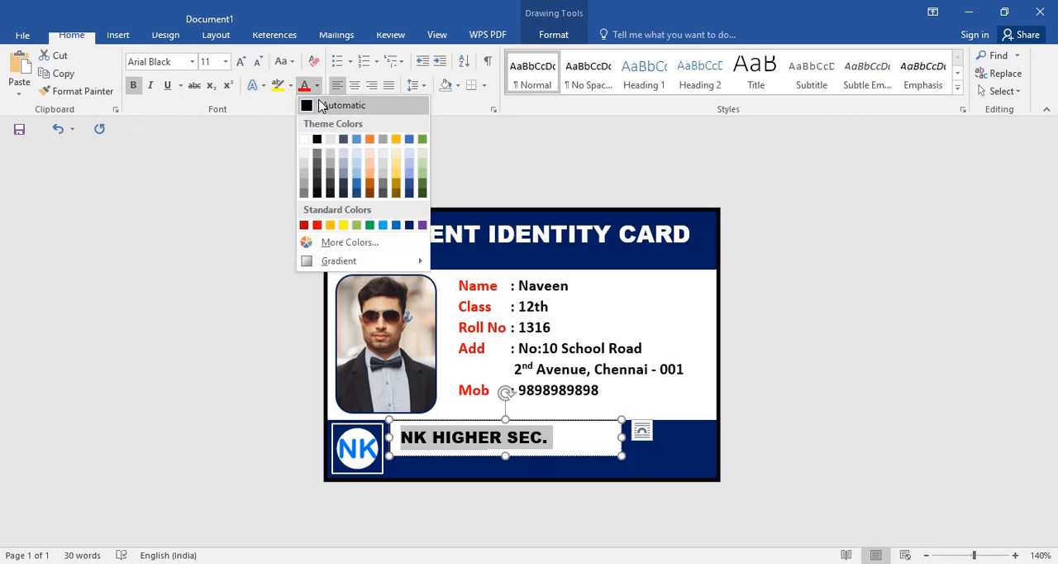
pyautogui.click(306, 142)
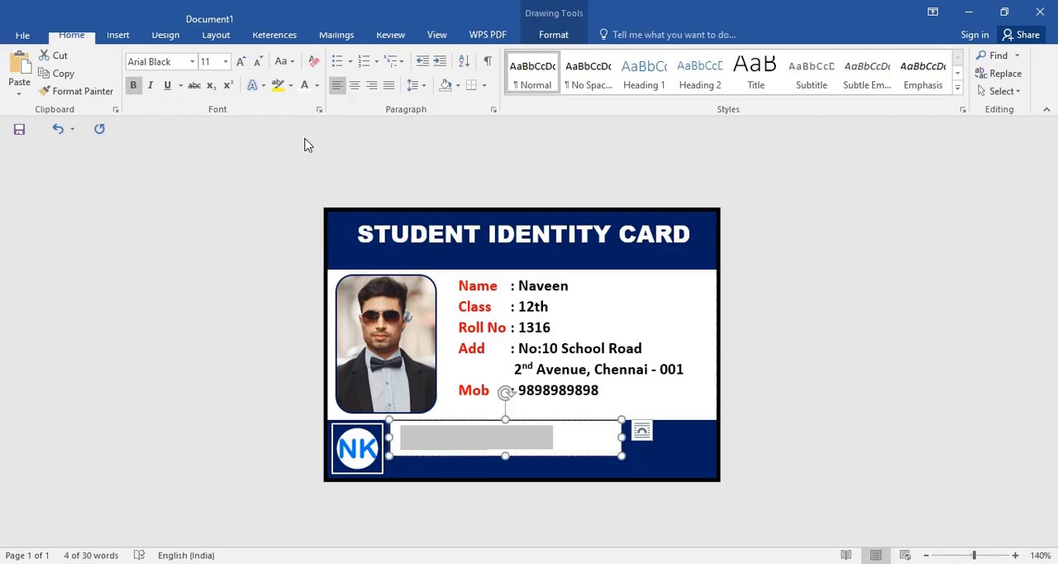
# Step: Set the school name text box to no fill and no outline
pyautogui.click(552, 35)
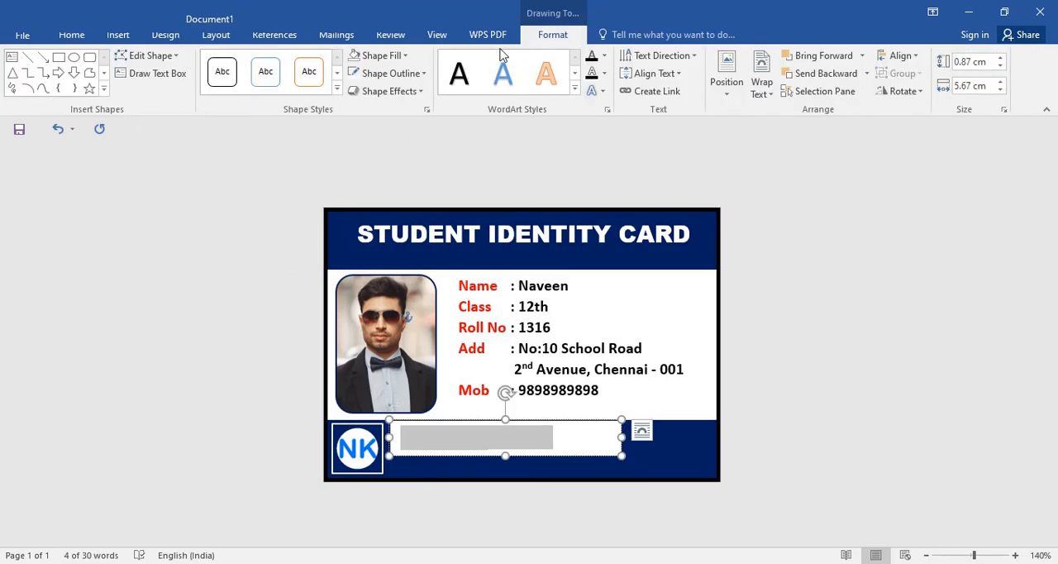
pyautogui.click(399, 55)
pyautogui.click(417, 194)
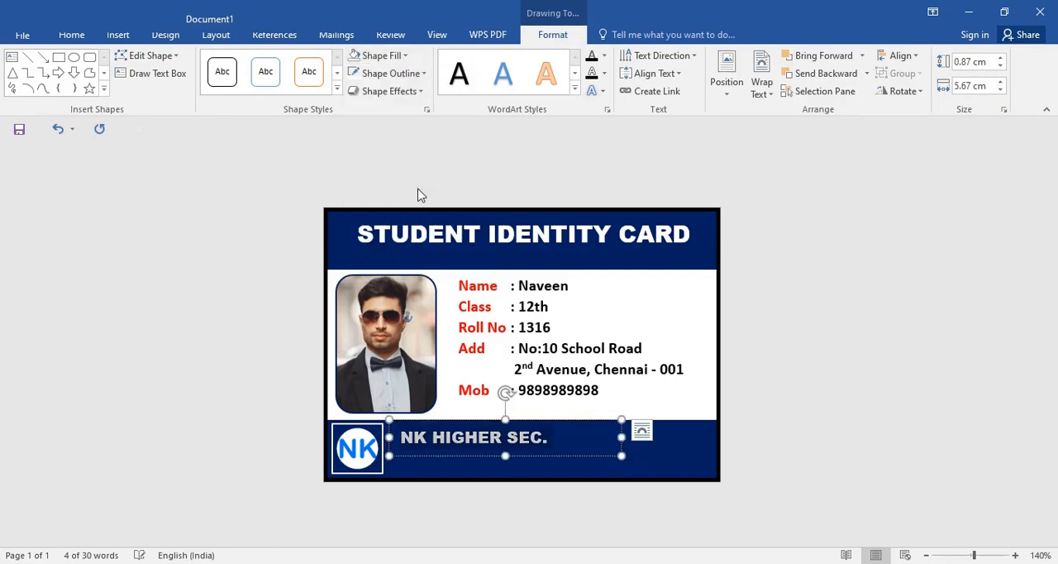
pyautogui.click(406, 73)
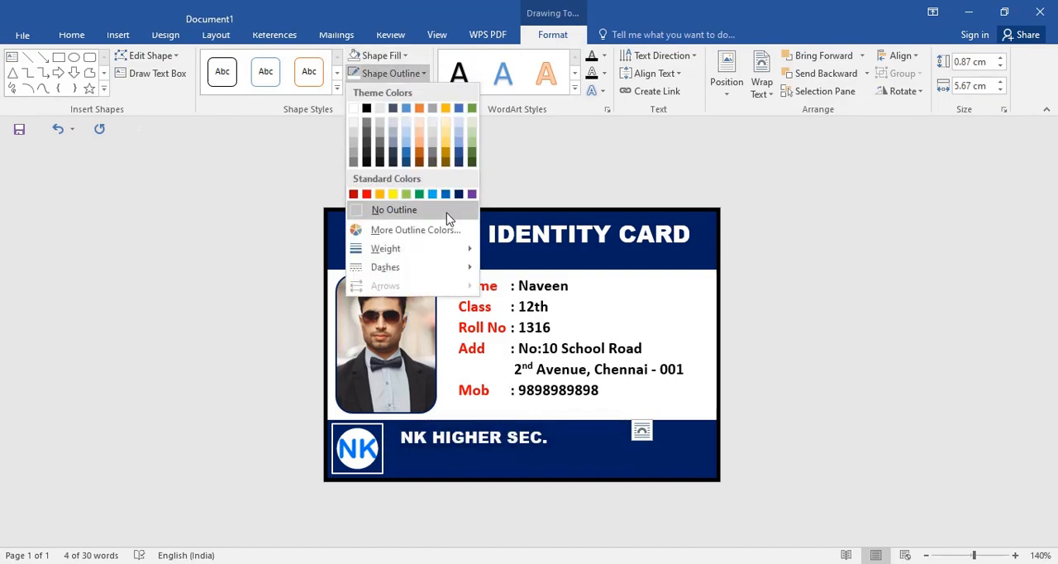
pyautogui.click(395, 210)
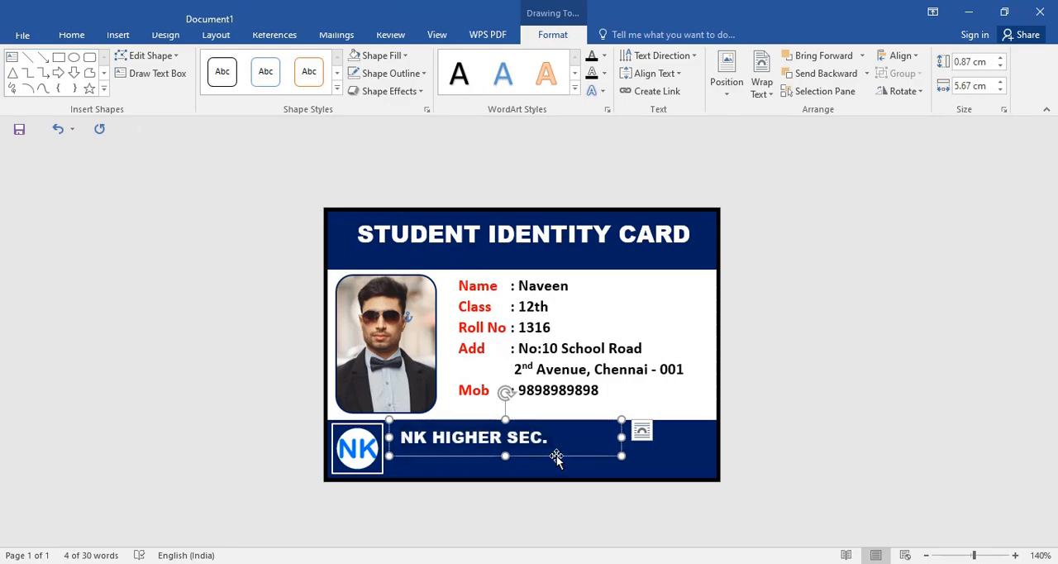
# Step: Widen the school name text box to about 6.2 cm to fit the text, and nudge it left and up beside the logo
pyautogui.moveTo(621, 437); pyautogui.dragTo(643, 438)
pyautogui.click(686, 447)
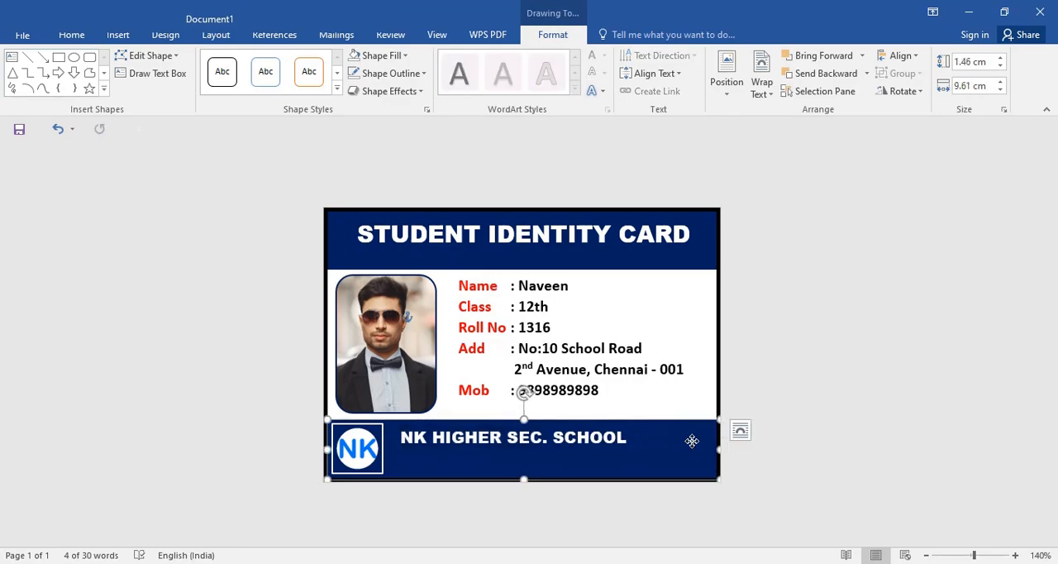
pyautogui.click(417, 456)
pyautogui.hotkey('ctrl', 'Left')
pyautogui.hotkey('ctrl', 'Left')
pyautogui.hotkey('ctrl', 'Left')
pyautogui.hotkey('ctrl', 'Left')
pyautogui.hotkey('ctrl', 'Left')
pyautogui.hotkey('ctrl', 'Left')
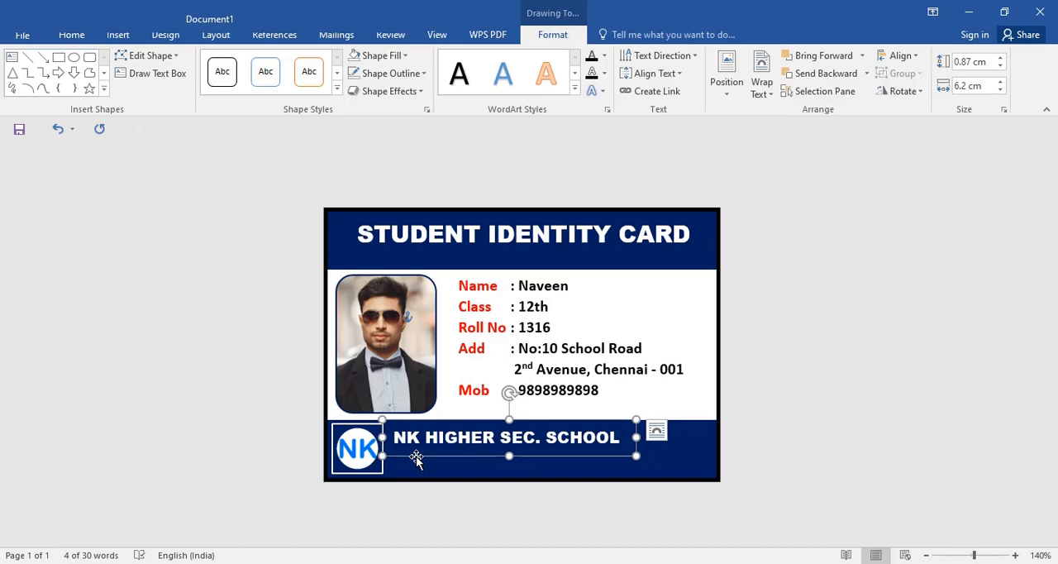
pyautogui.hotkey('ctrl', 'Up')
pyautogui.hotkey('ctrl', 'Up')
pyautogui.hotkey('ctrl', 'Up')
pyautogui.hotkey('ctrl', 'Left')
pyautogui.hotkey('ctrl', 'Left')
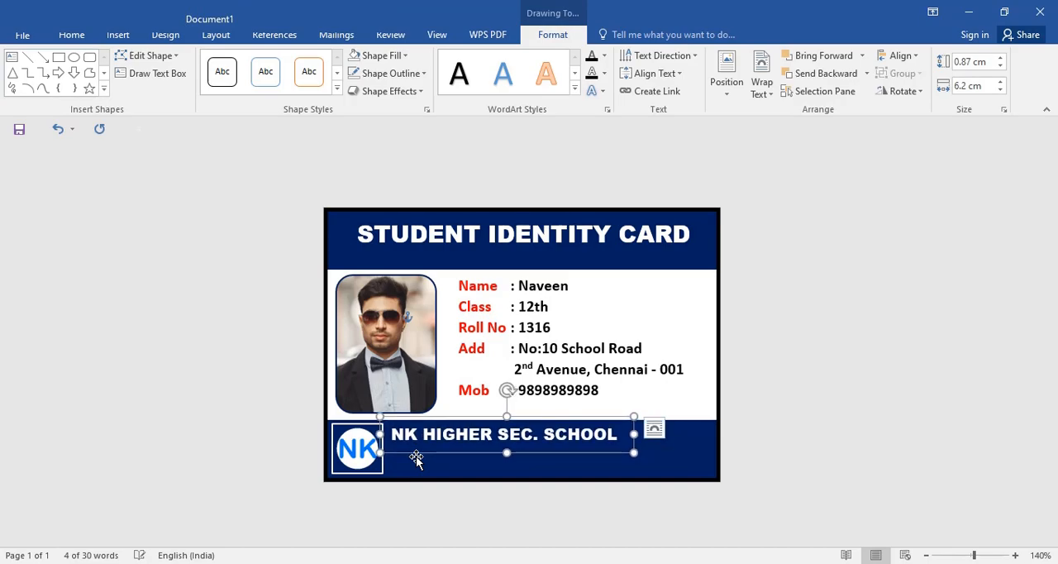
pyautogui.click(772, 387)
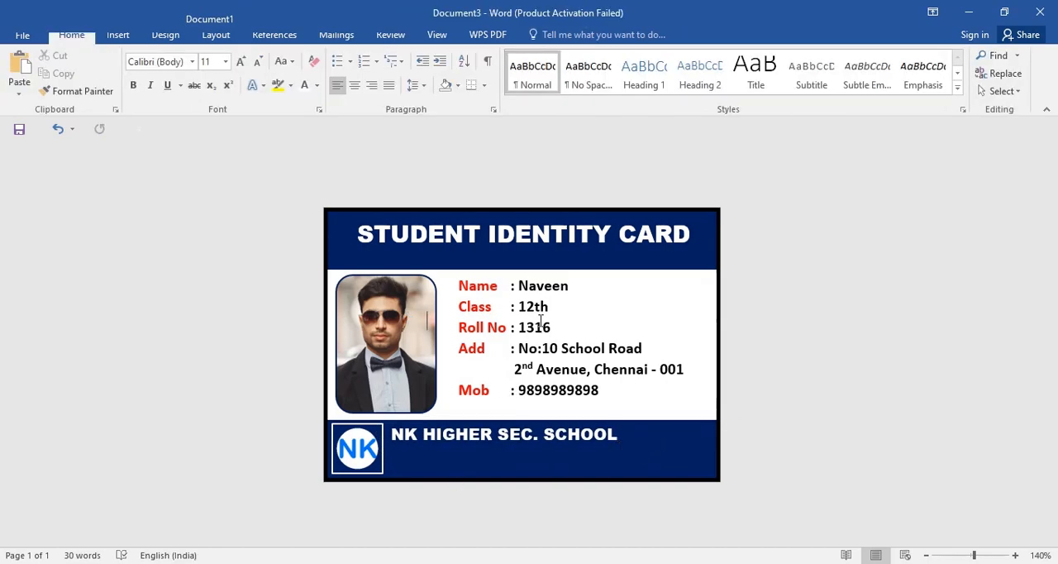
# Step: Draw a second text box about 0.89 cm by 3.2 cm in the footer band under the school name
pyautogui.click(124, 35)
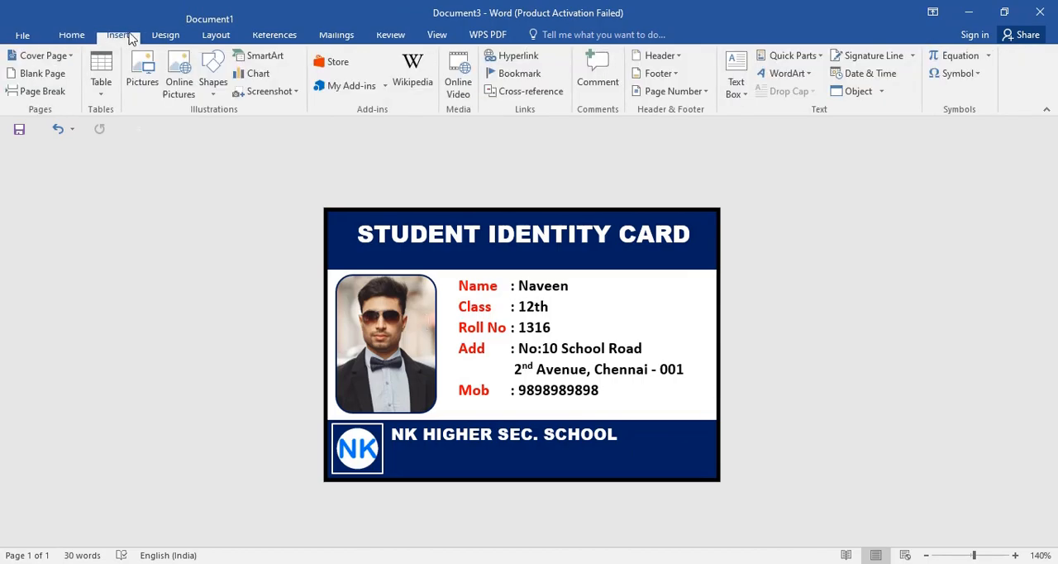
pyautogui.click(213, 86)
pyautogui.click(207, 143)
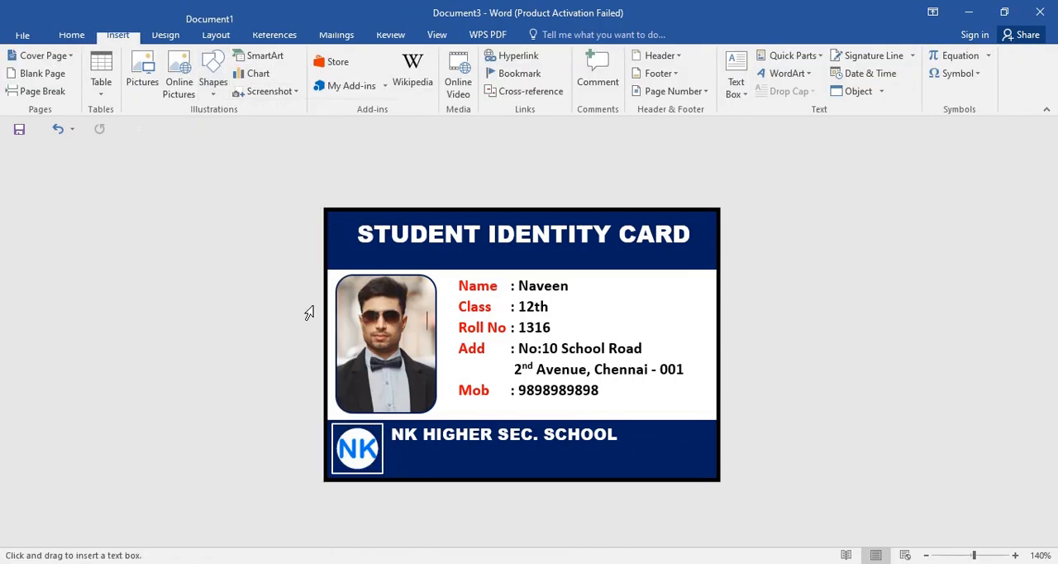
pyautogui.moveTo(392, 453); pyautogui.dragTo(522, 477)
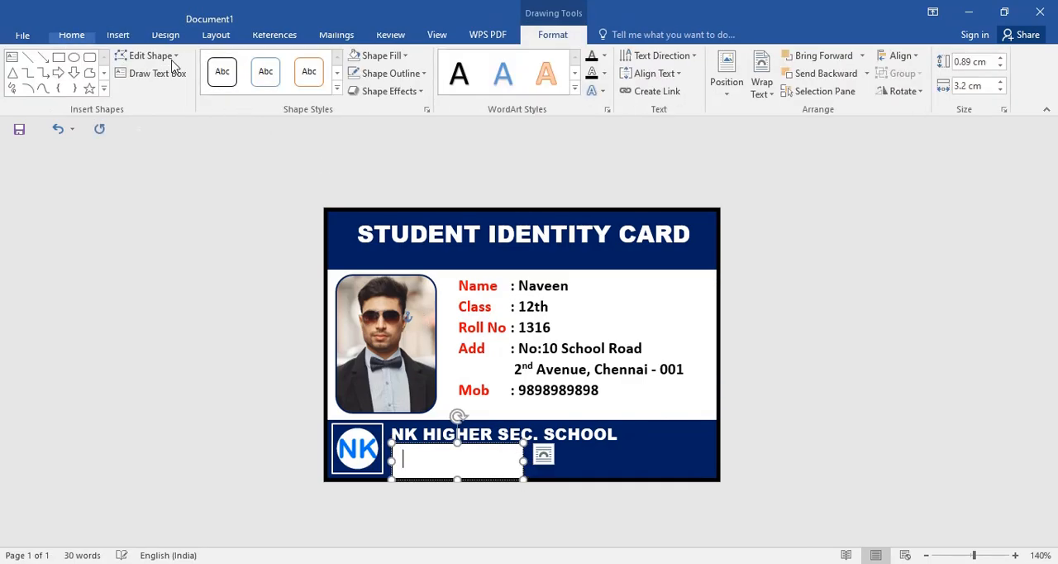
# Step: Set the new text box's font size to 6 and enter "Chennai @ Che" as its first line
pyautogui.click(72, 35)
pyautogui.click(258, 63)
pyautogui.click(258, 63)
pyautogui.click(258, 63)
pyautogui.click(258, 62)
pyautogui.click(258, 63)
pyautogui.click(258, 63)
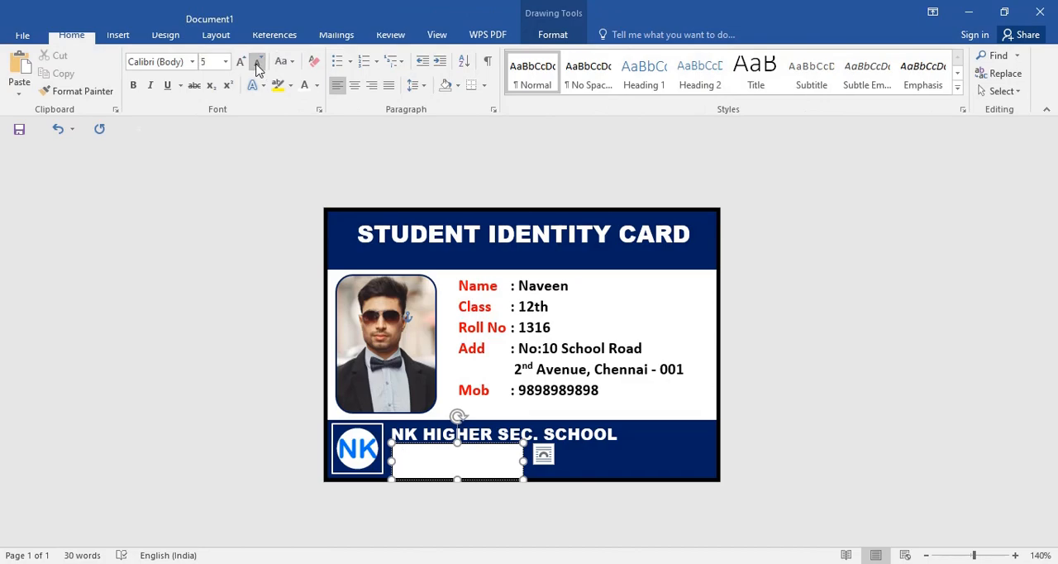
pyautogui.click(240, 62)
pyautogui.write('c')
# Step: Tighten the paragraph spacing of the contact text and enter two phone numbers separated by a slash on its second line
pyautogui.moveTo(449, 470); pyautogui.dragTo(406, 465)
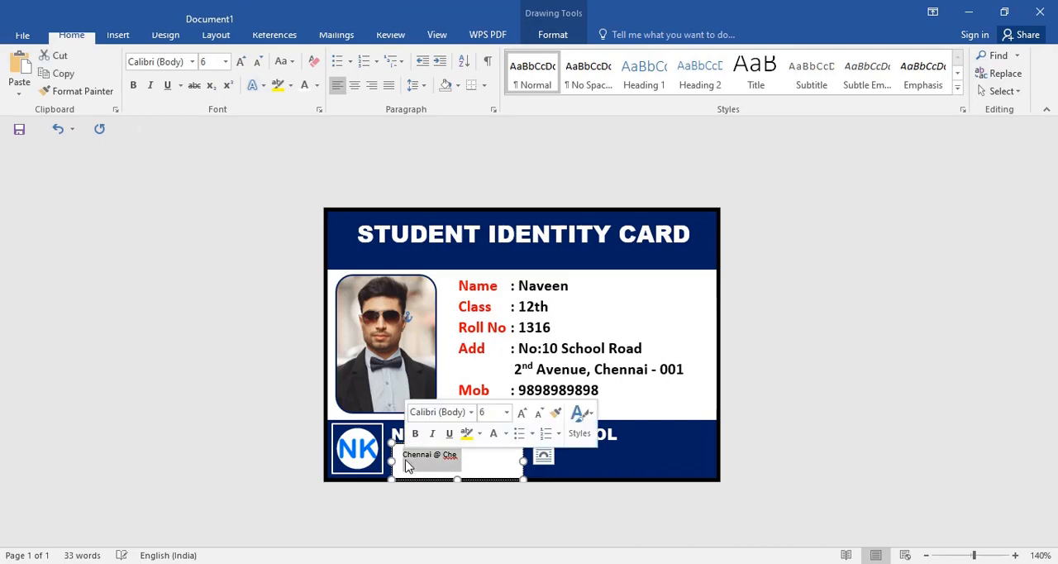
pyautogui.click(416, 85)
pyautogui.click(472, 255)
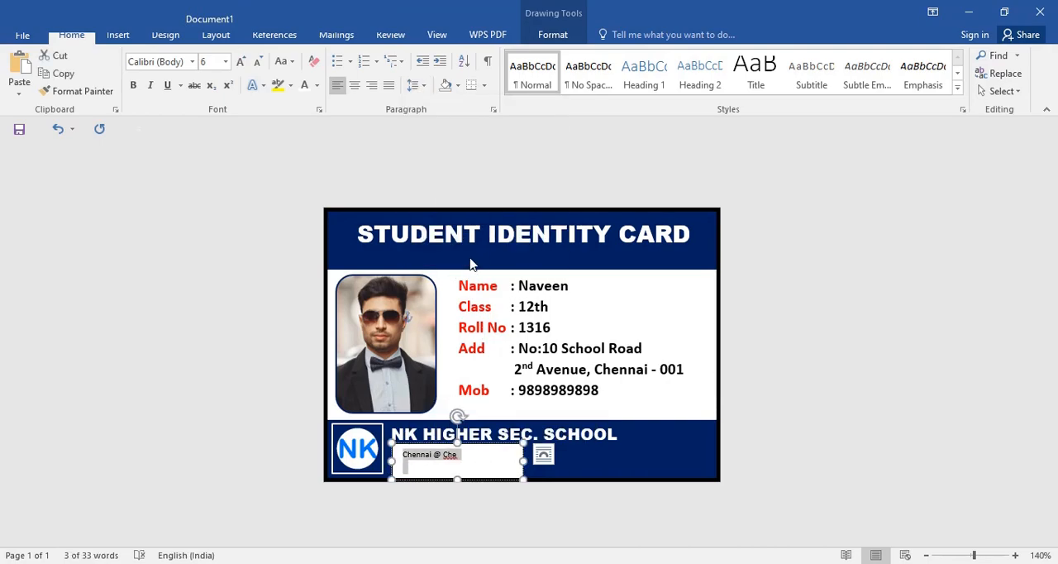
pyautogui.click(414, 469)
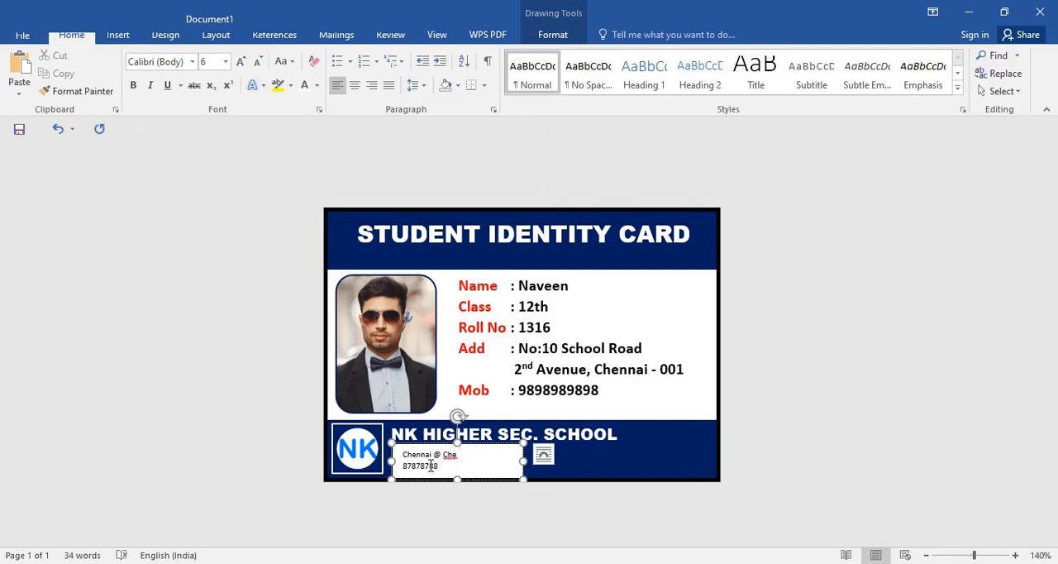
# Step: Make the contact text box about 1.04 cm tall and add the school's e-mail address on a third line
pyautogui.moveTo(457, 444); pyautogui.dragTo(456, 438)
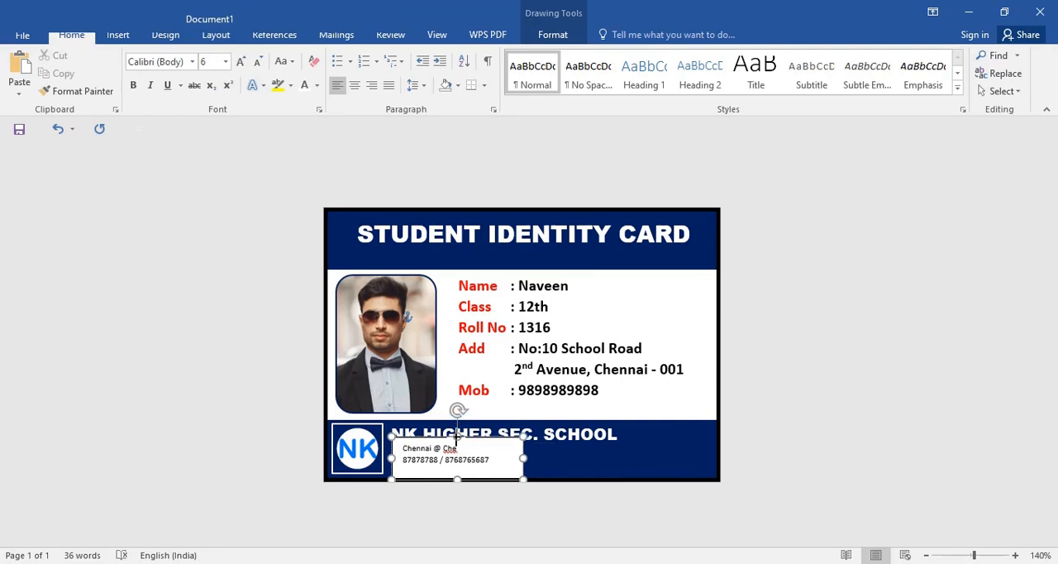
pyautogui.click(498, 457)
pyautogui.press('Return')
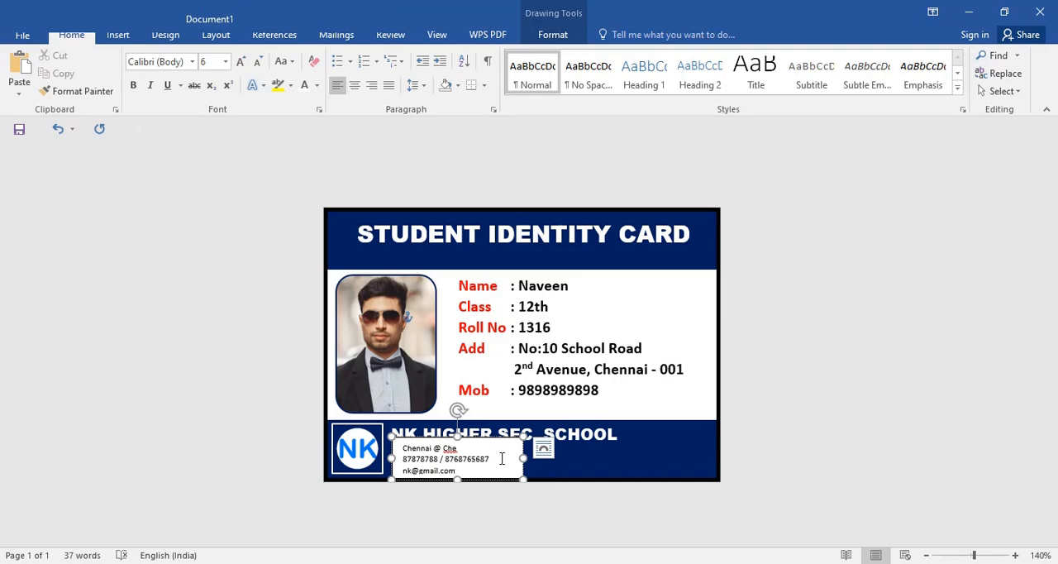
# Step: Colour all the contact text white and remove the fill and outline of its text box
pyautogui.hotkey('ctrl', 'a')
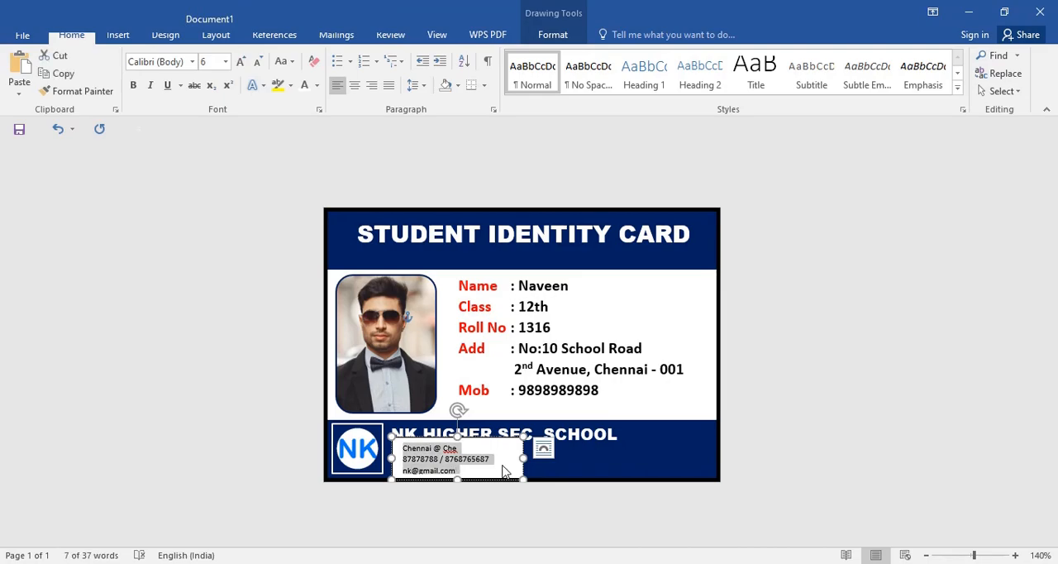
pyautogui.click(305, 86)
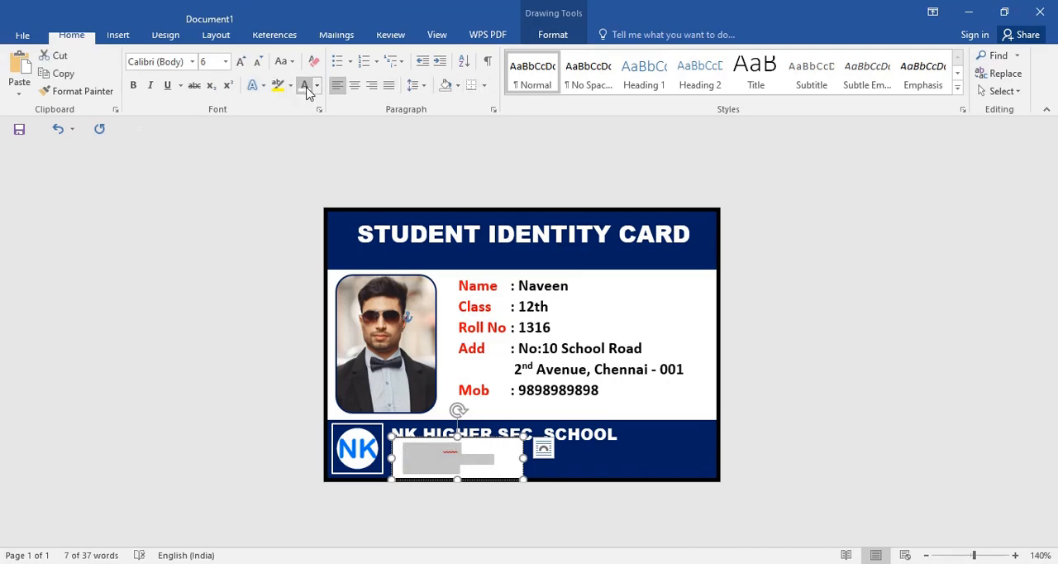
pyautogui.click(551, 36)
pyautogui.click(405, 55)
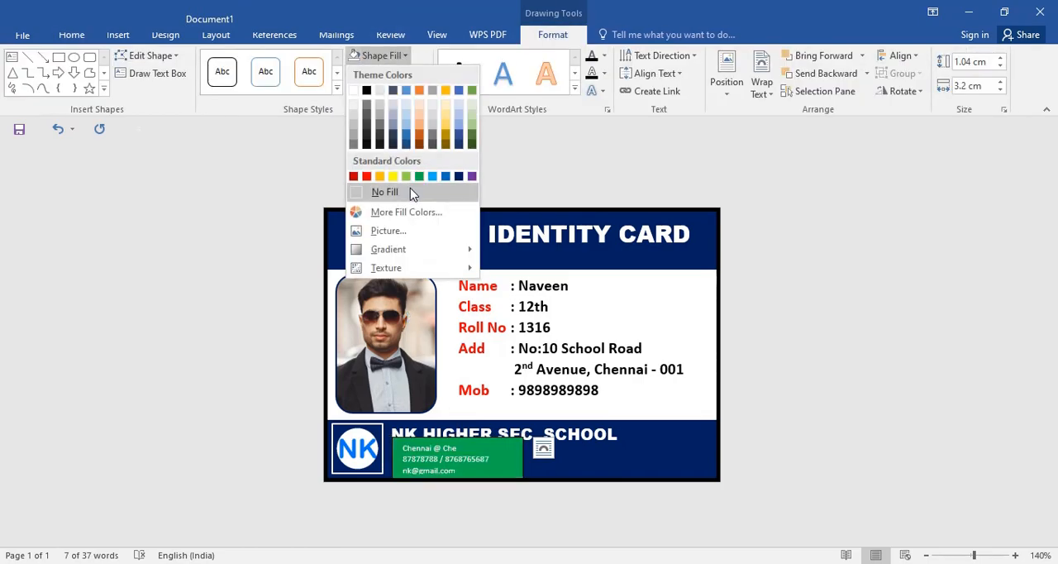
pyautogui.click(411, 192)
pyautogui.click(391, 72)
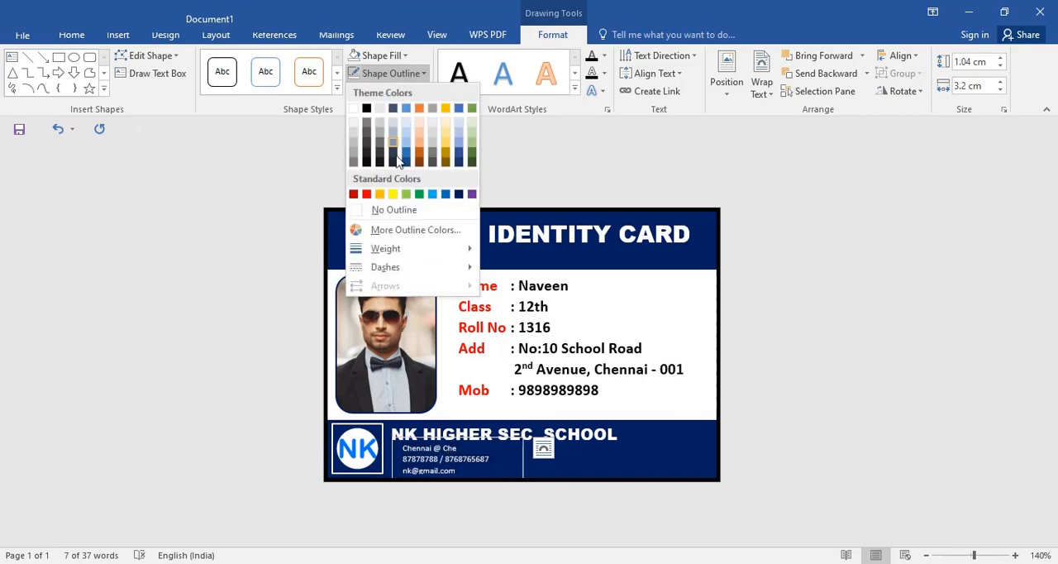
pyautogui.click(395, 210)
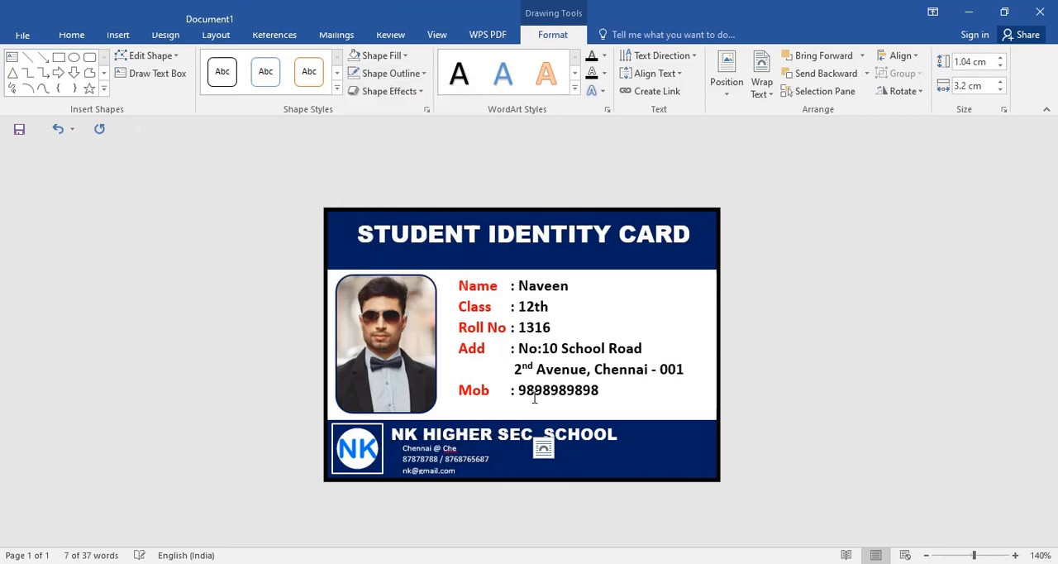
# Step: Nudge the contact text box so its lines start flush with the beginning of the school name
pyautogui.click(522, 466)
pyautogui.press('Left')
pyautogui.press('Left')
pyautogui.press('Left')
pyautogui.press('Left')
pyautogui.press('Left')
pyautogui.press('Left')
pyautogui.press('Left')
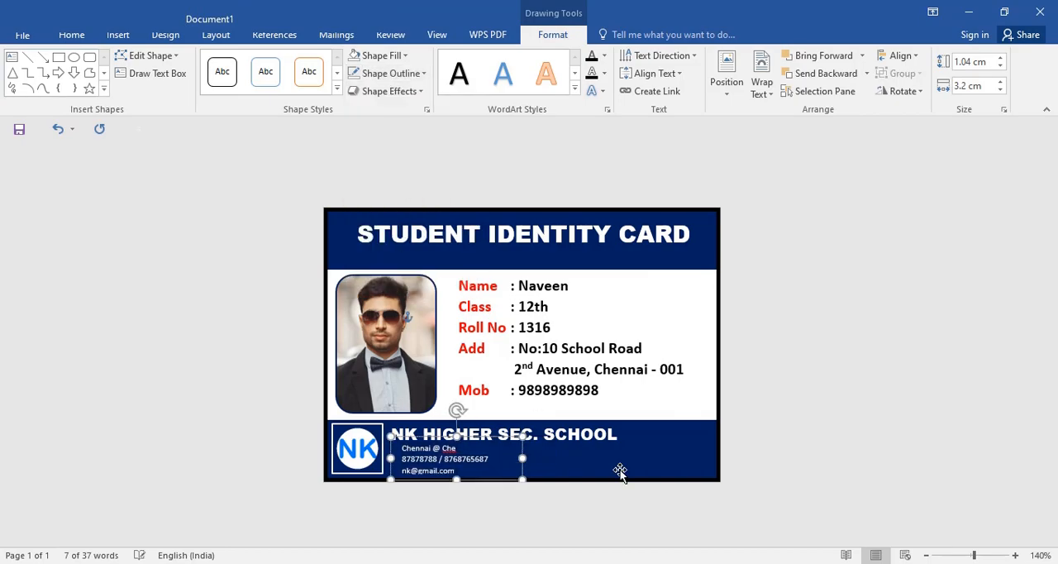
pyautogui.press('Right')
pyautogui.press('Right')
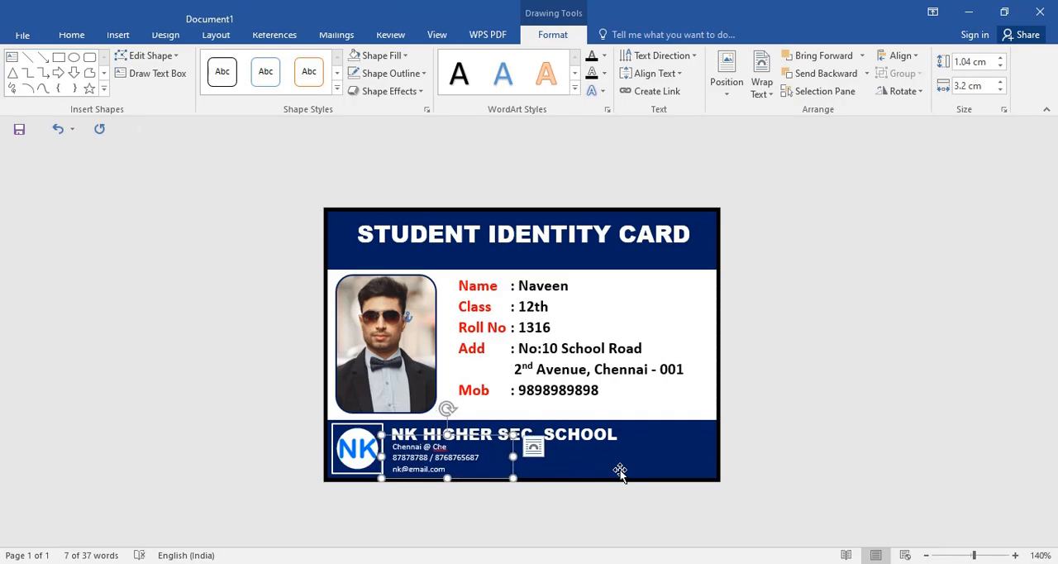
pyautogui.click(680, 310)
pyautogui.click(796, 345)
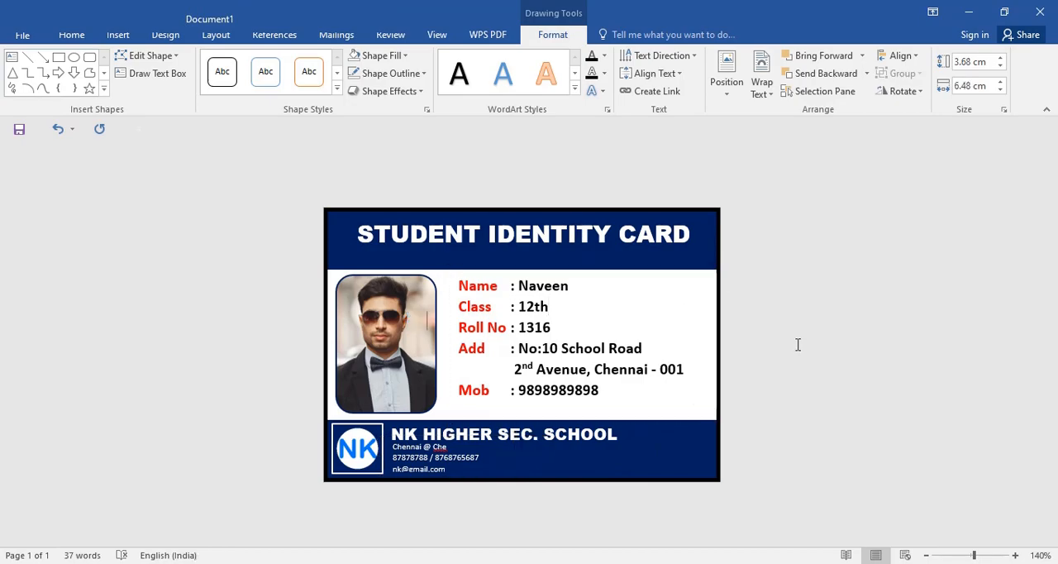
# Step: Extend the contact text box downward to a height of about 1.19 cm so the e-mail line fits fully
pyautogui.click(429, 457)
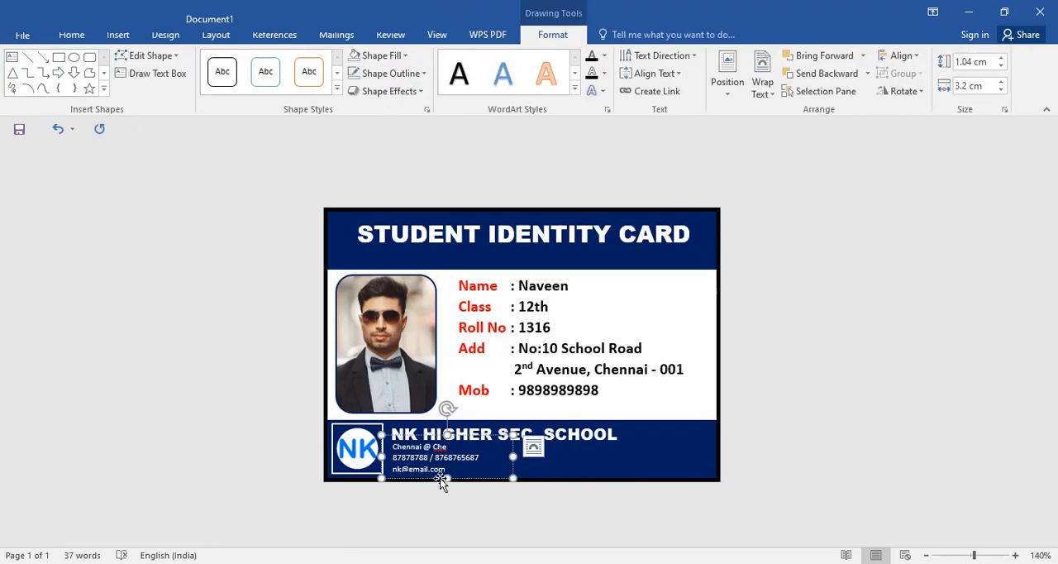
pyautogui.moveTo(445, 478); pyautogui.dragTo(445, 486)
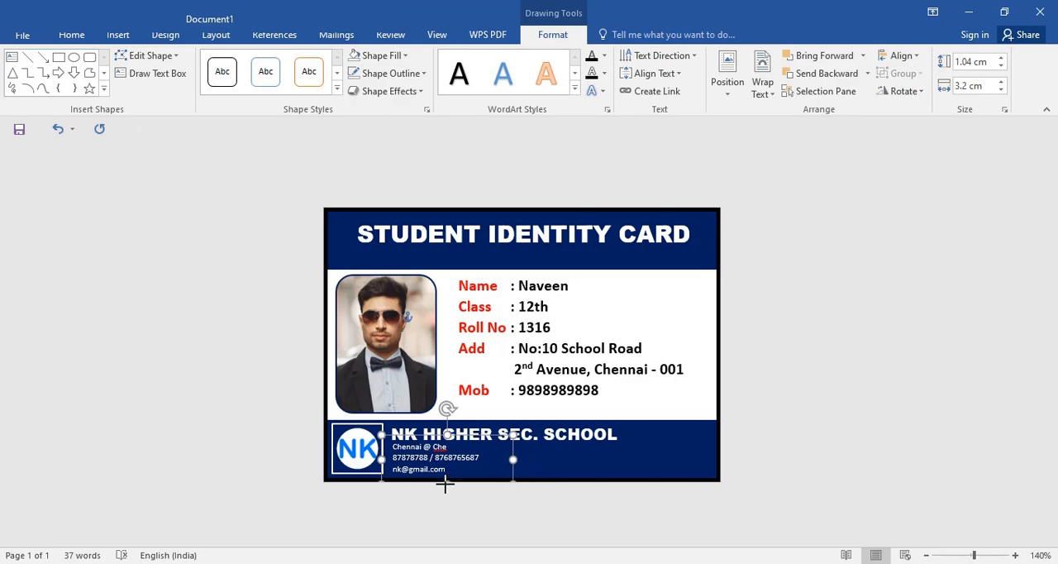
pyautogui.click(790, 434)
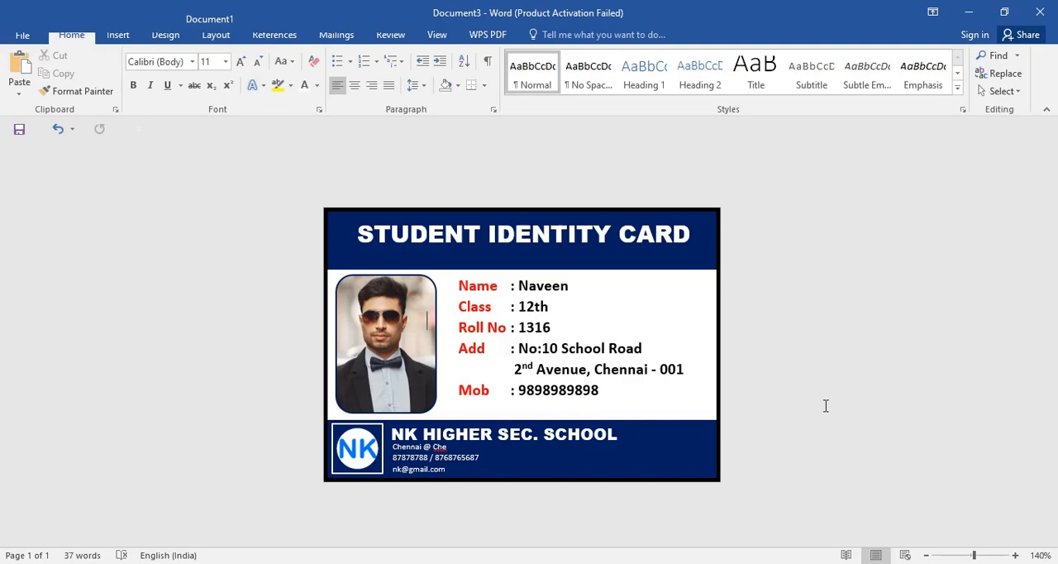
# Step: Draw a text box about 0.5 cm by 2.18 cm in the footer band to the right of the school name
pyautogui.click(118, 35)
pyautogui.click(219, 95)
pyautogui.click(208, 132)
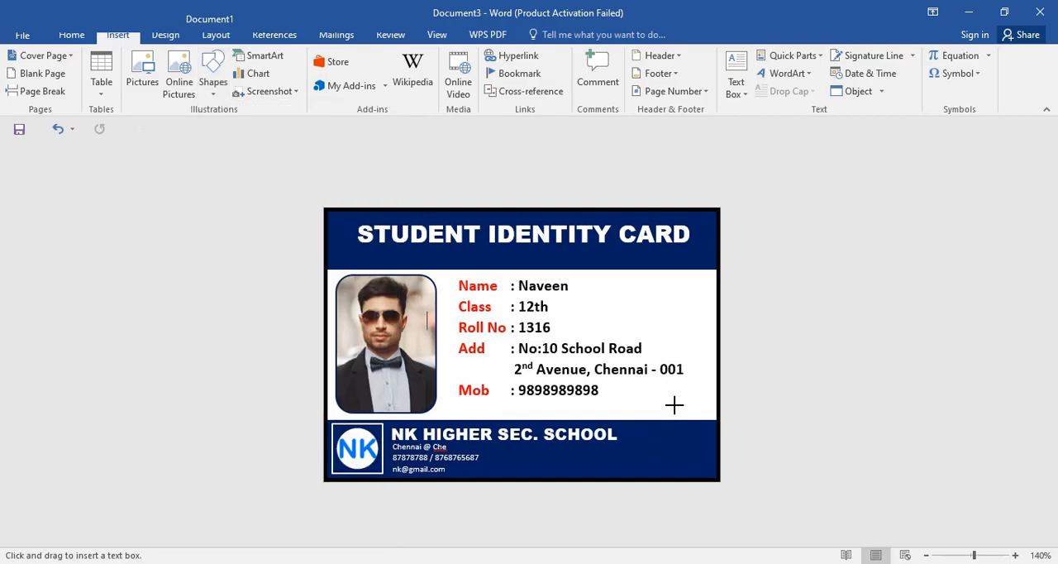
pyautogui.scroll(3, 674, 401)
pyautogui.scroll(2, 726, 391)
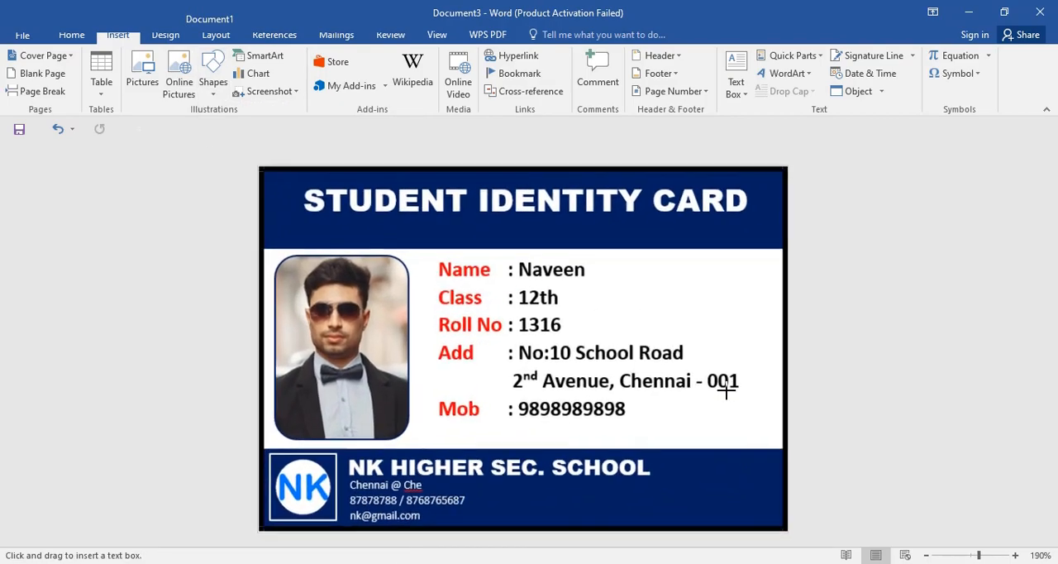
pyautogui.moveTo(664, 472)
pyautogui.mouseDown()
pyautogui.moveTo(692, 499)
pyautogui.moveTo(786, 501)
pyautogui.mouseUp()
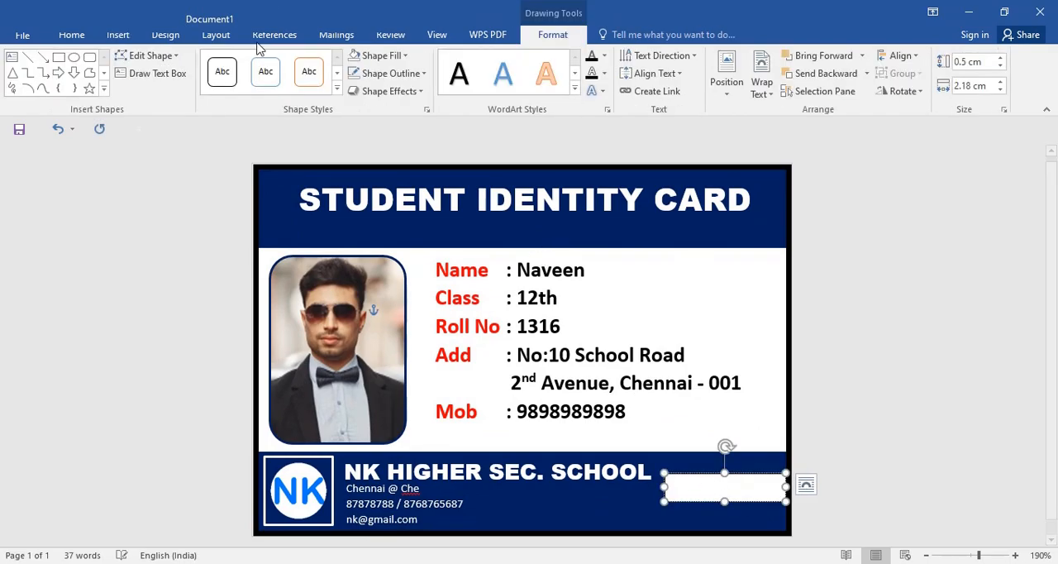
# Step: Enter "Principal" in the new text box in white at font size 6
pyautogui.click(72, 34)
pyautogui.click(258, 63)
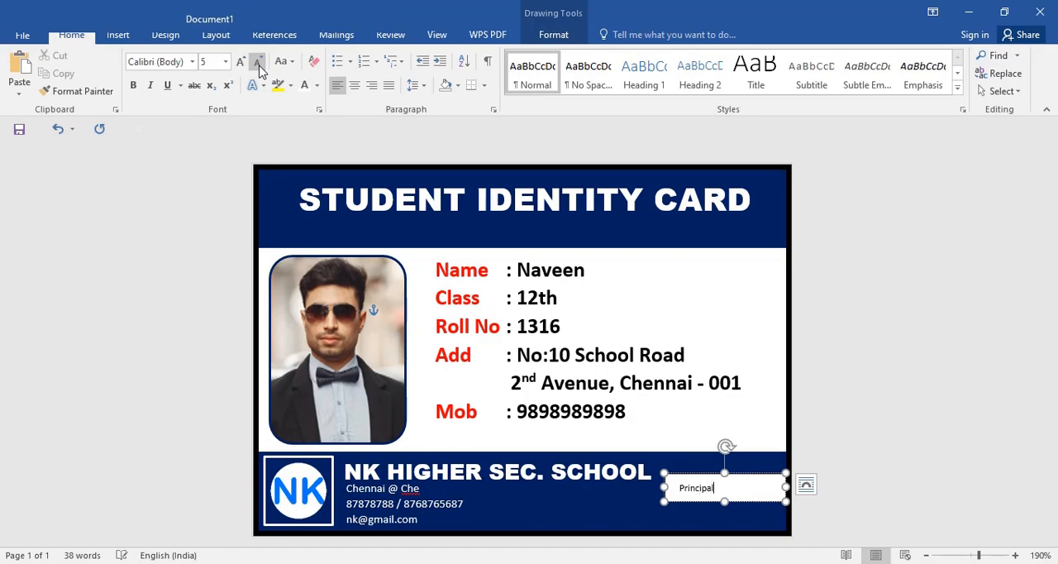
pyautogui.hotkey('ctrl', 'a')
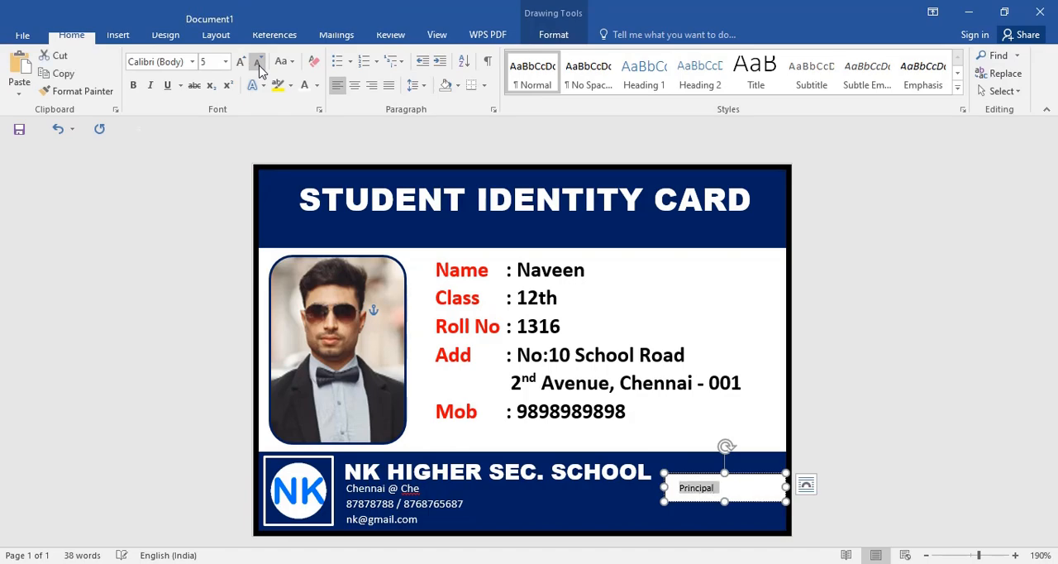
pyautogui.click(303, 89)
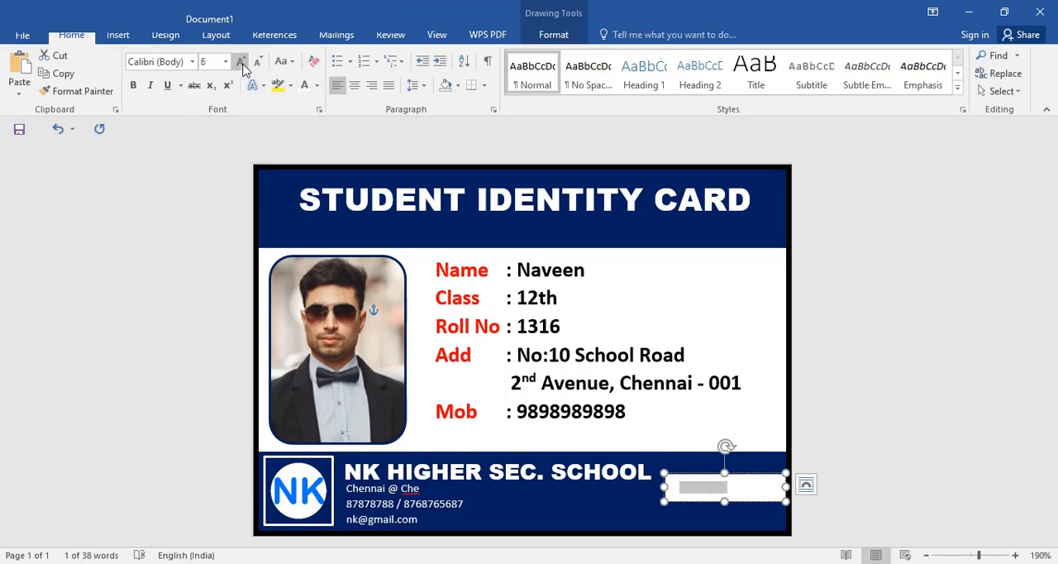
# Step: Remove the fill and outline from the "Principal" text box
pyautogui.click(546, 35)
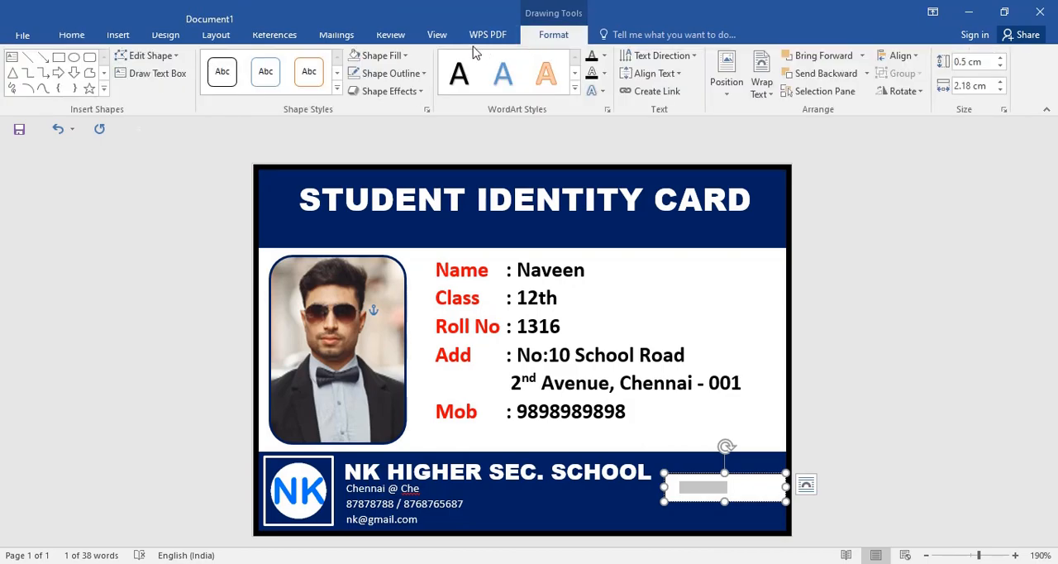
pyautogui.click(389, 56)
pyautogui.click(430, 197)
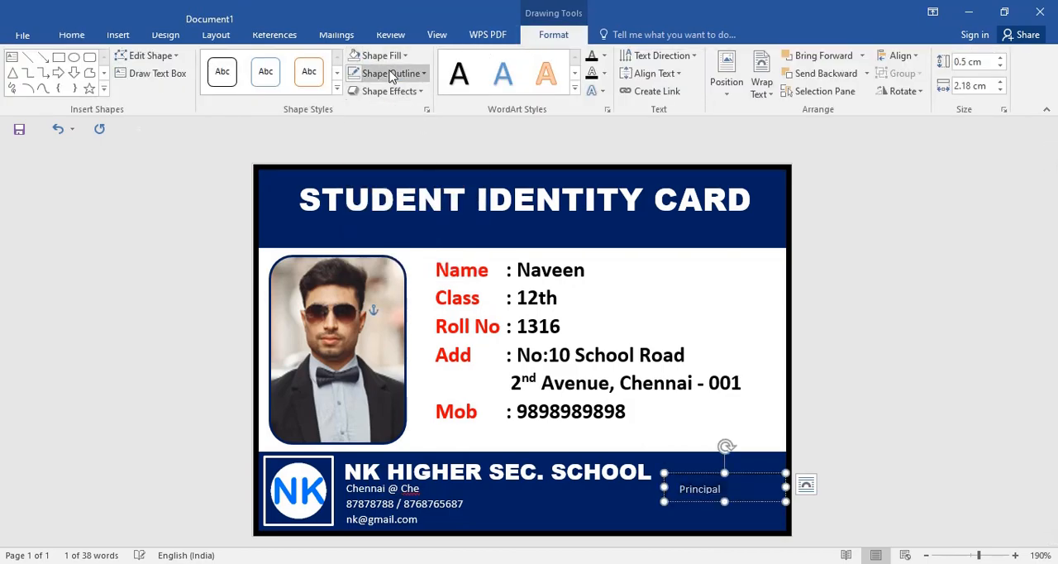
pyautogui.click(392, 74)
pyautogui.click(430, 209)
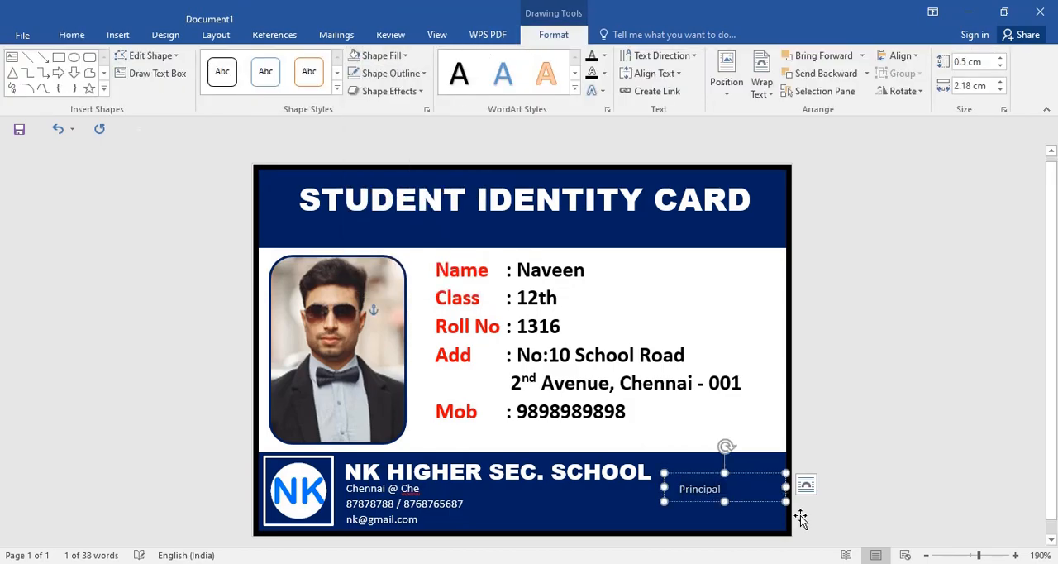
# Step: Nudge the "Principal" text box up and to the right, closer to the card's right border
pyautogui.click(754, 501)
pyautogui.press('Up')
pyautogui.press('Right')
pyautogui.press('Right')
pyautogui.press('Right')
pyautogui.press('Right')
pyautogui.press('Right')
pyautogui.press('Right')
pyautogui.press('Right')
pyautogui.press('Right')
pyautogui.press('Up')
pyautogui.press('Up')
pyautogui.press('Right')
pyautogui.press('Right')
pyautogui.press('Right')
pyautogui.press('Right')
pyautogui.press('Right')
pyautogui.press('Right')
pyautogui.press('Right')
pyautogui.press('Right')
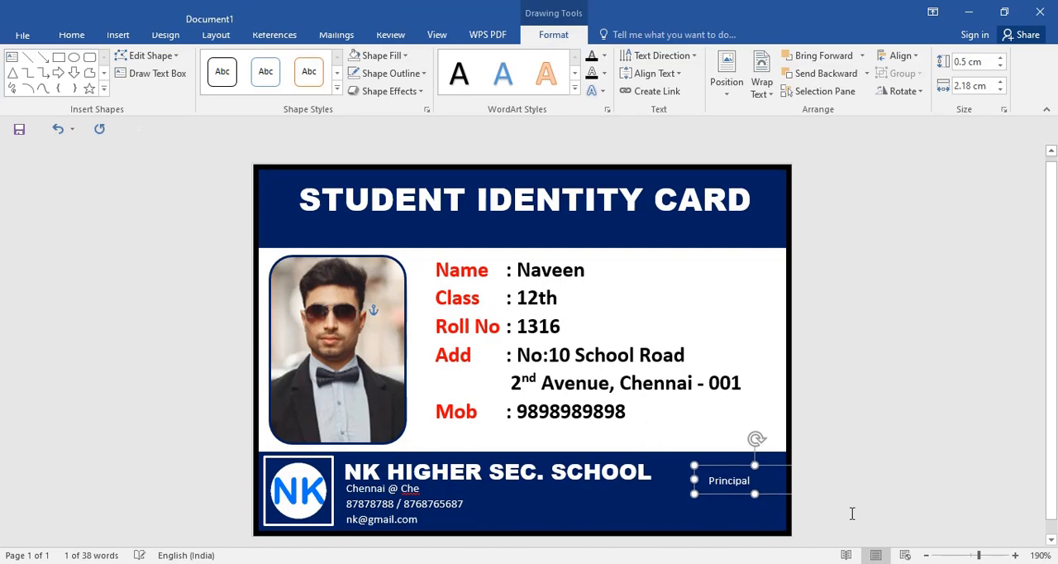
pyautogui.click(860, 327)
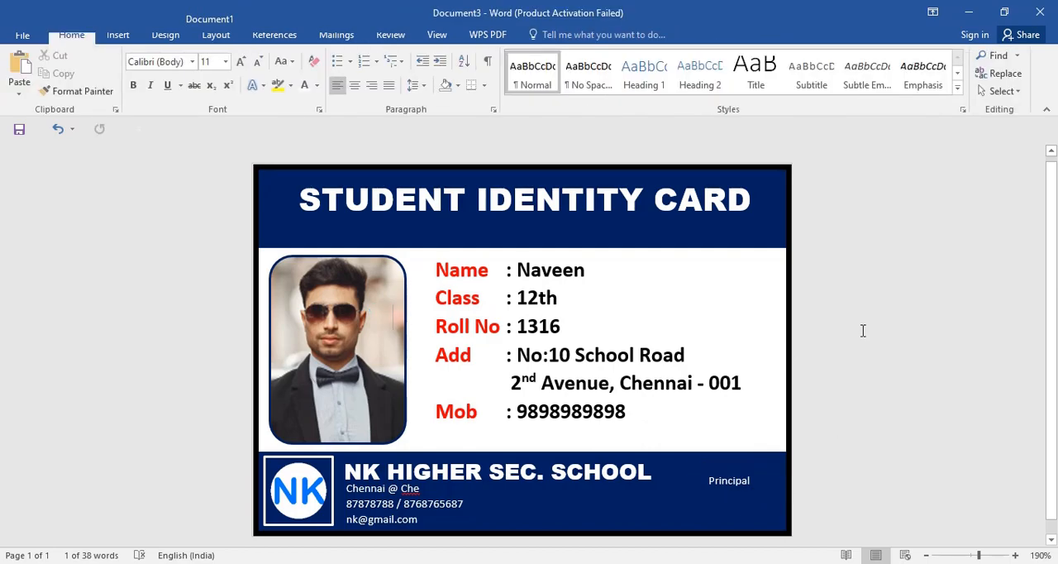
# Step: Draw a rectangle about 0.56 cm by 5.25 cm along the footer's lower right, below the "Principal" label
pyautogui.click(118, 35)
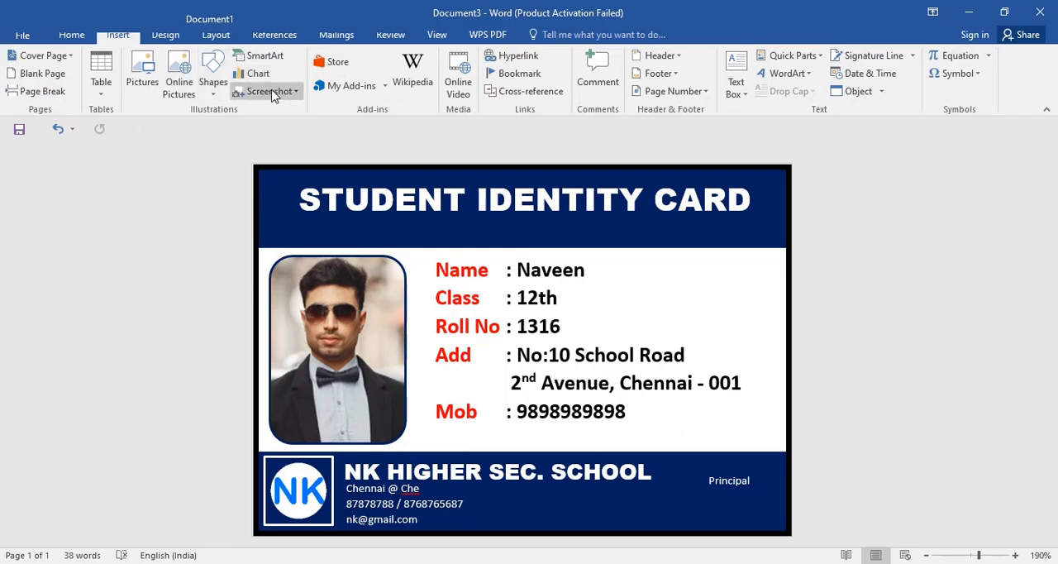
pyautogui.click(213, 83)
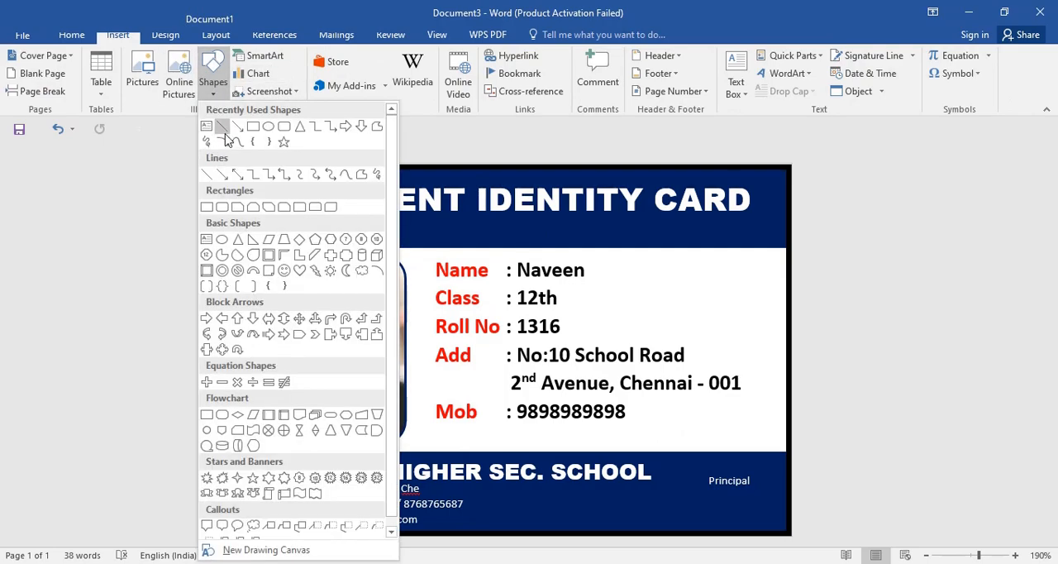
pyautogui.click(253, 128)
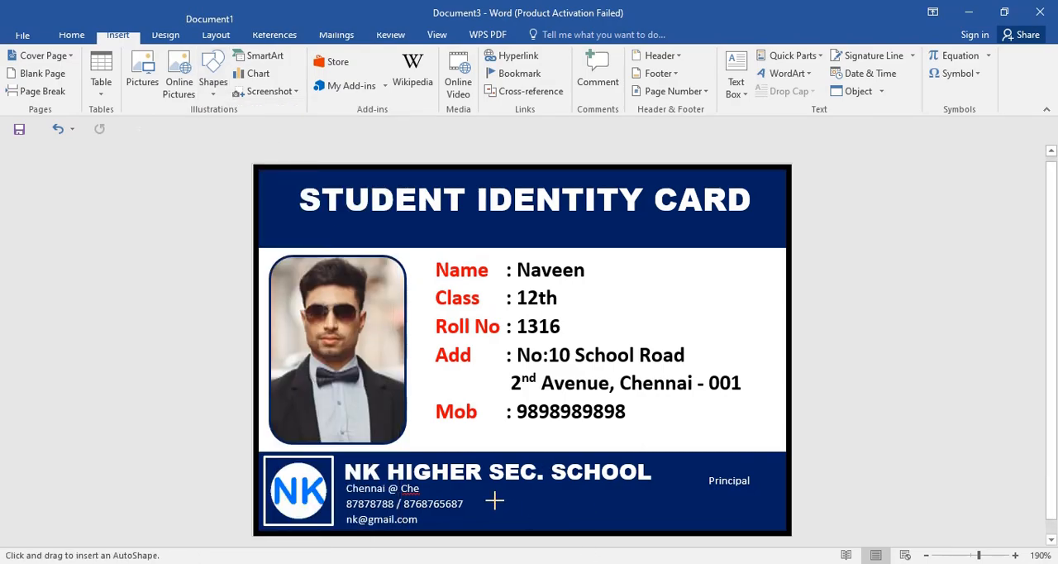
pyautogui.moveTo(494, 499)
pyautogui.mouseDown()
pyautogui.moveTo(648, 527)
pyautogui.moveTo(786, 528)
pyautogui.mouseUp()
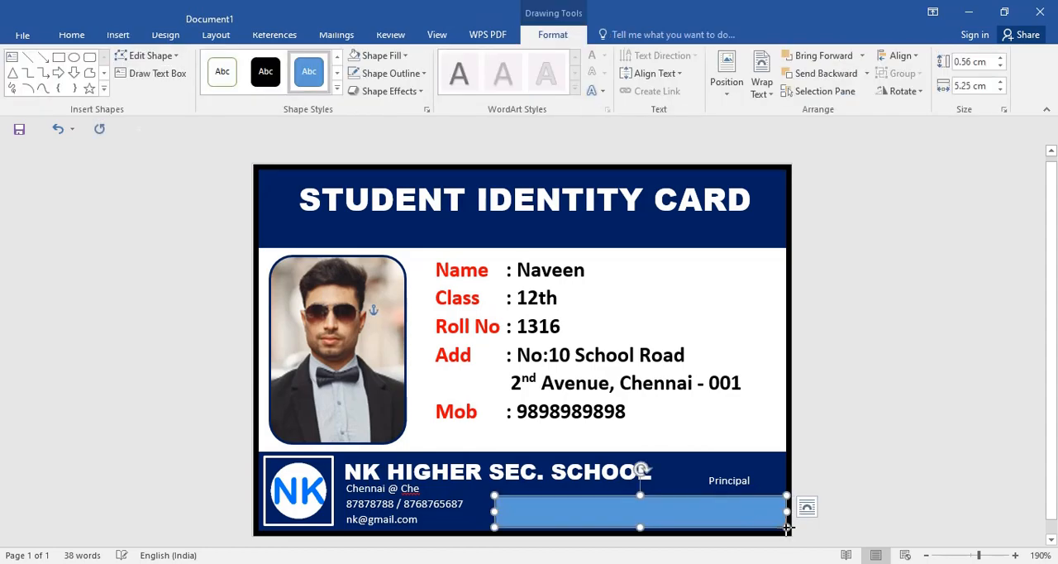
# Step: Edit the rectangle's points, moving its upper-left corner inward to give the left side a slanted edge
pyautogui.rightClick(598, 514)
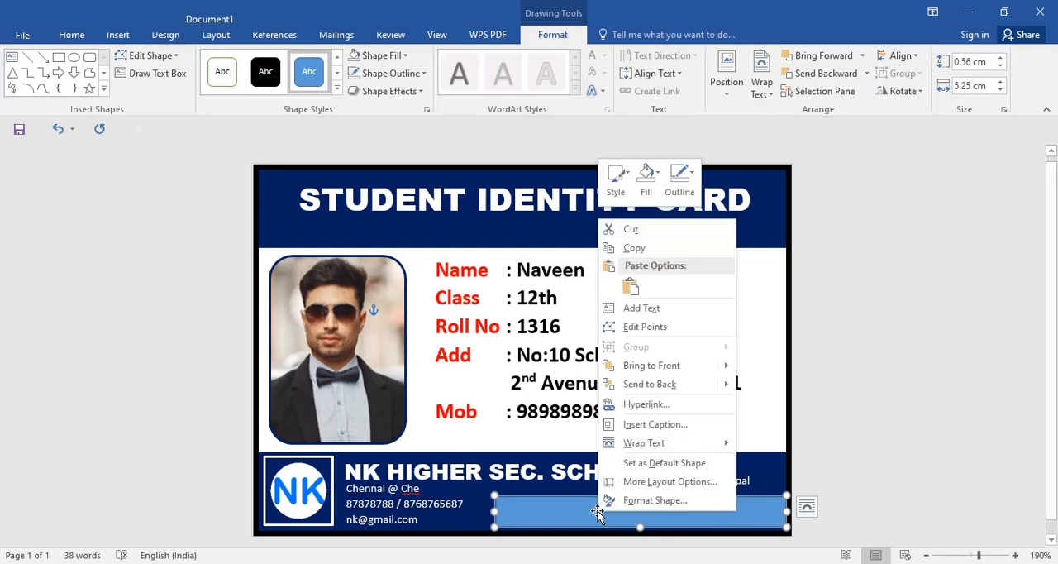
pyautogui.click(666, 307)
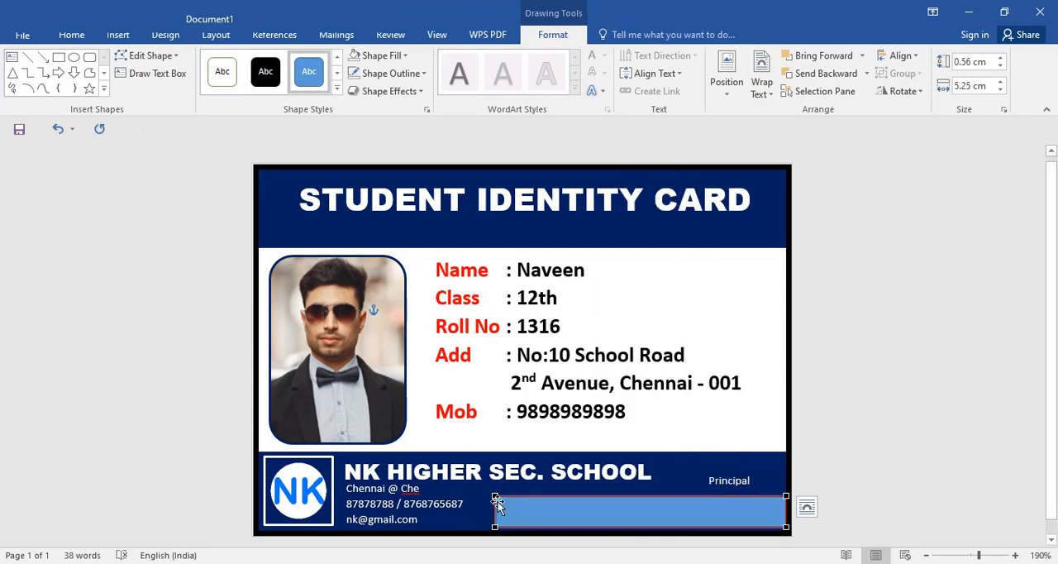
pyautogui.moveTo(495, 493); pyautogui.dragTo(524, 495)
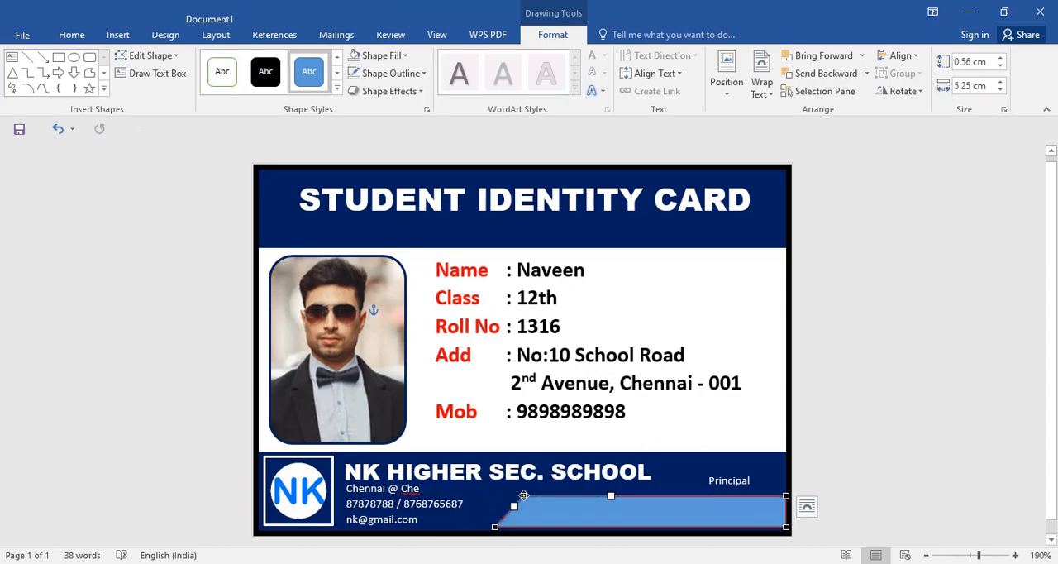
# Step: Fill the slanted footer shape with white and remove its outline
pyautogui.click(395, 56)
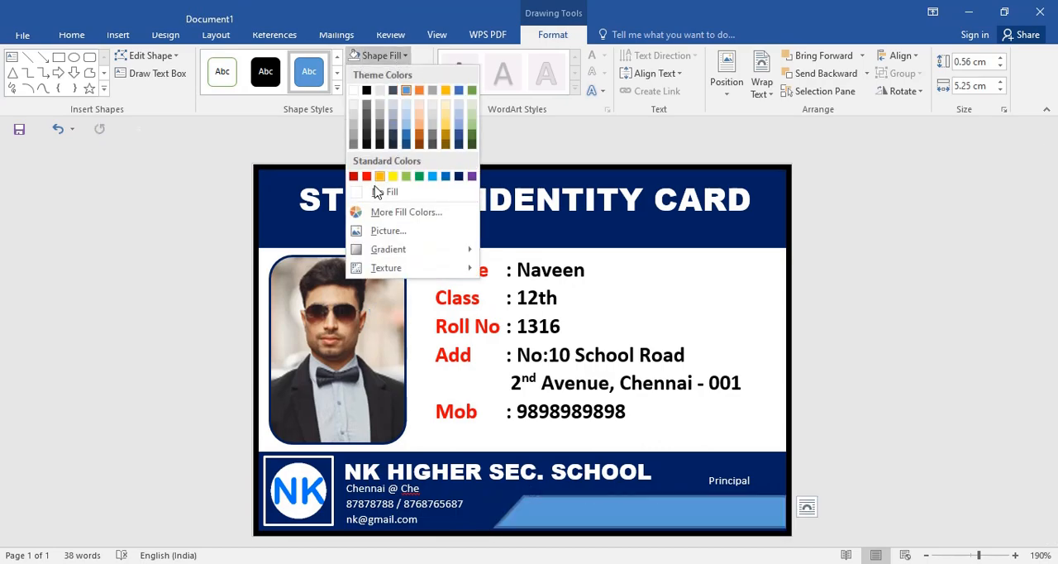
pyautogui.click(354, 91)
pyautogui.click(390, 73)
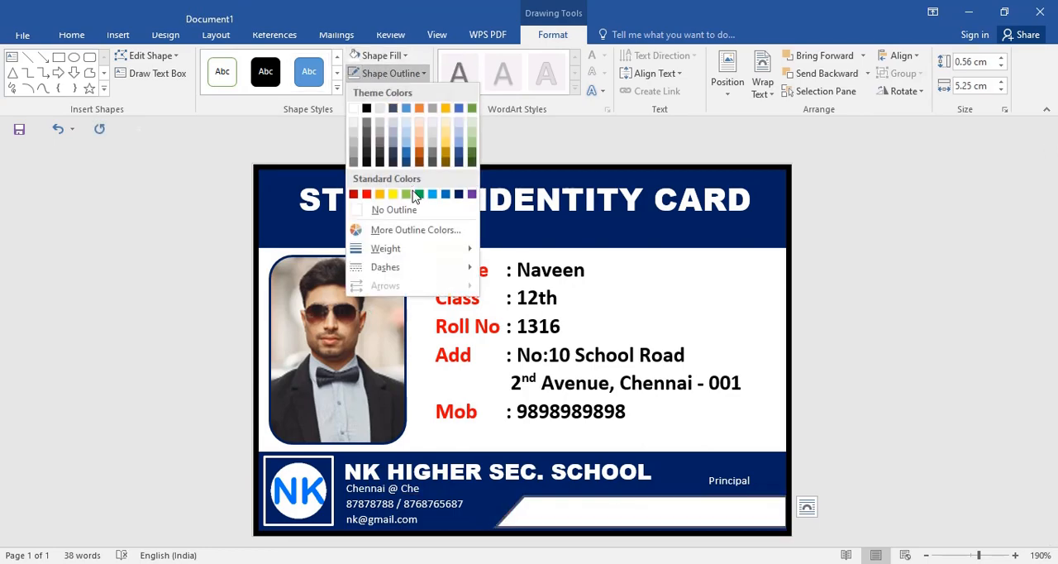
pyautogui.click(425, 215)
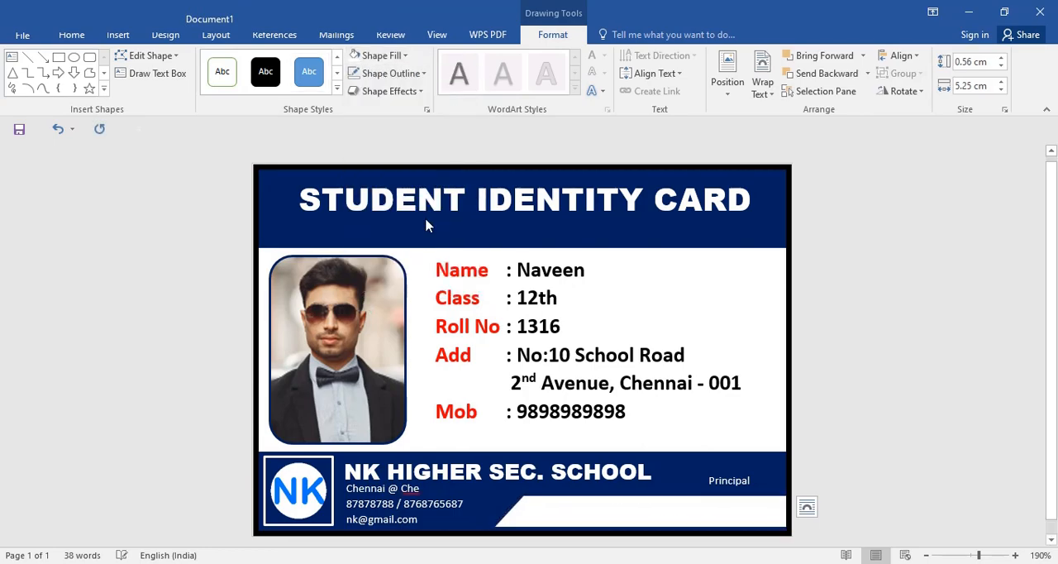
pyautogui.click(853, 395)
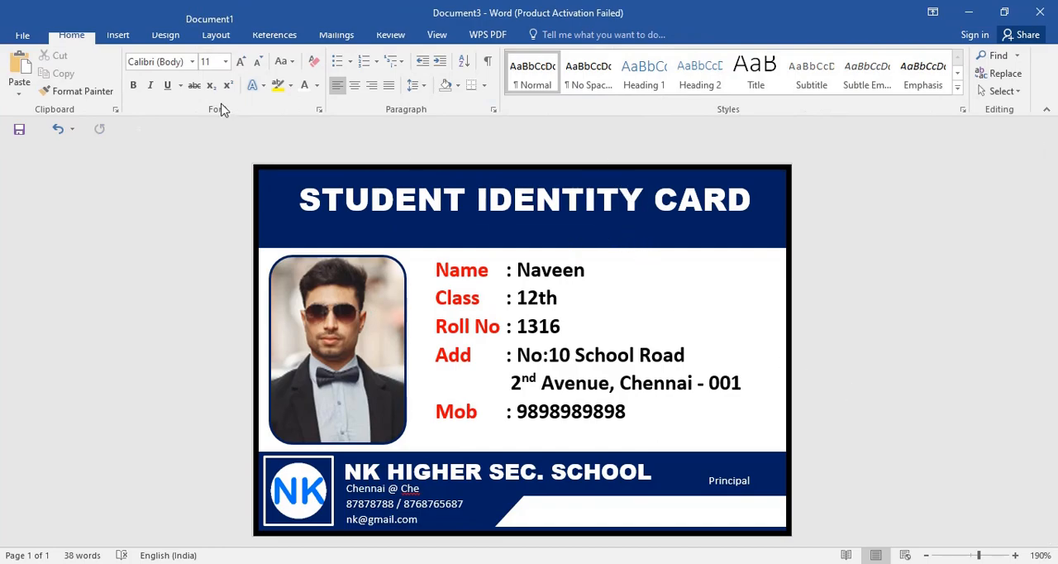
# Step: Draw a text box about 0.84 cm by 6.13 cm below the mobile number and enter the student's name, class 12 and roll number
pyautogui.click(118, 34)
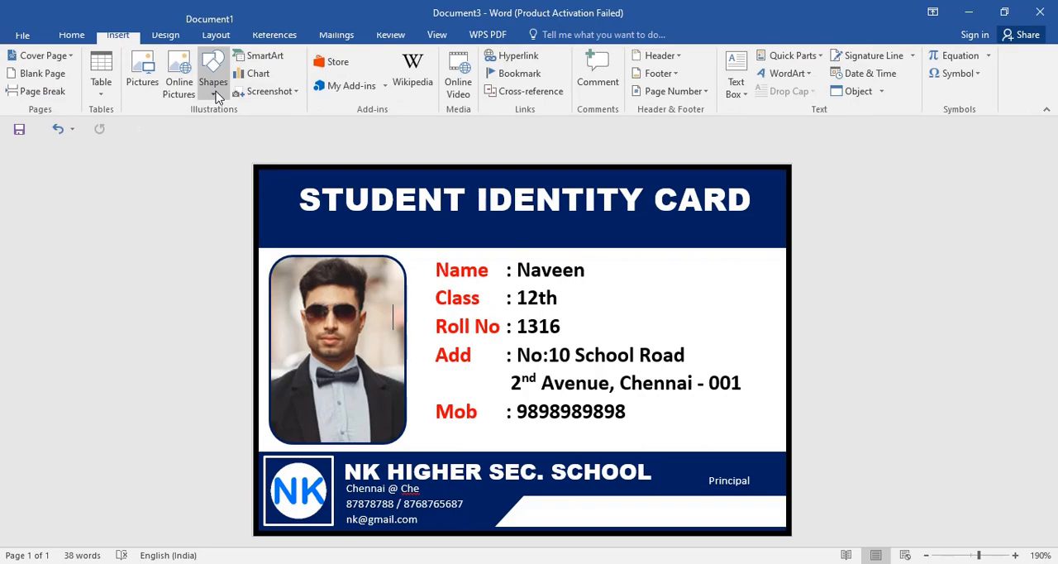
pyautogui.click(212, 82)
pyautogui.click(206, 131)
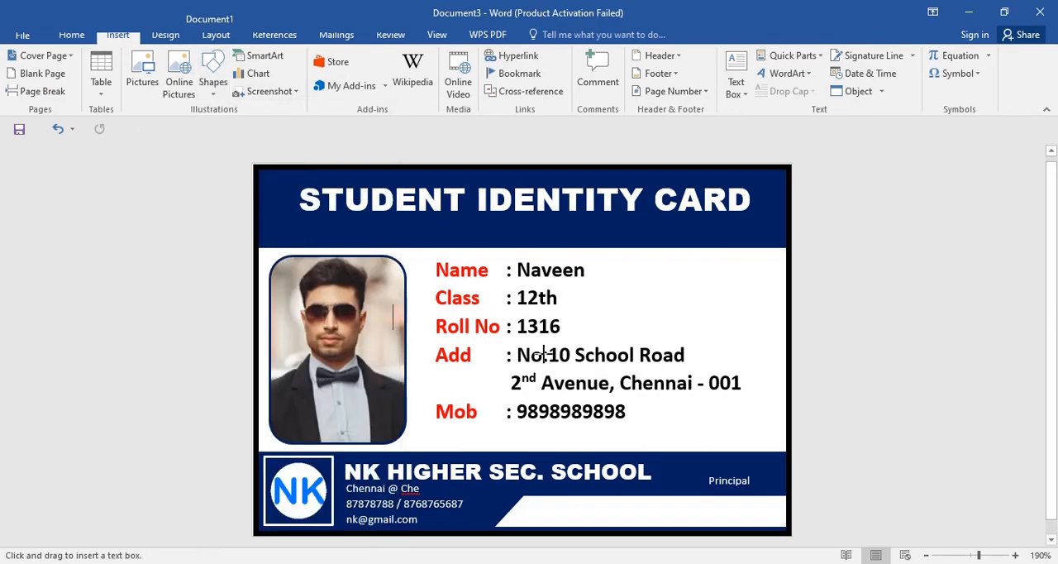
pyautogui.moveTo(414, 420); pyautogui.dragTo(752, 465)
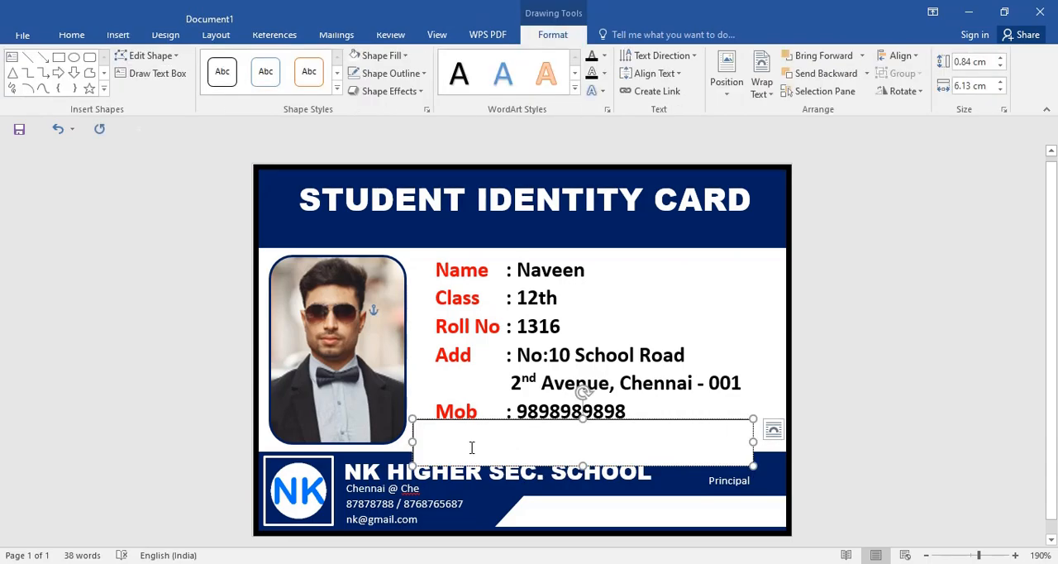
pyautogui.write('Naveen 12')
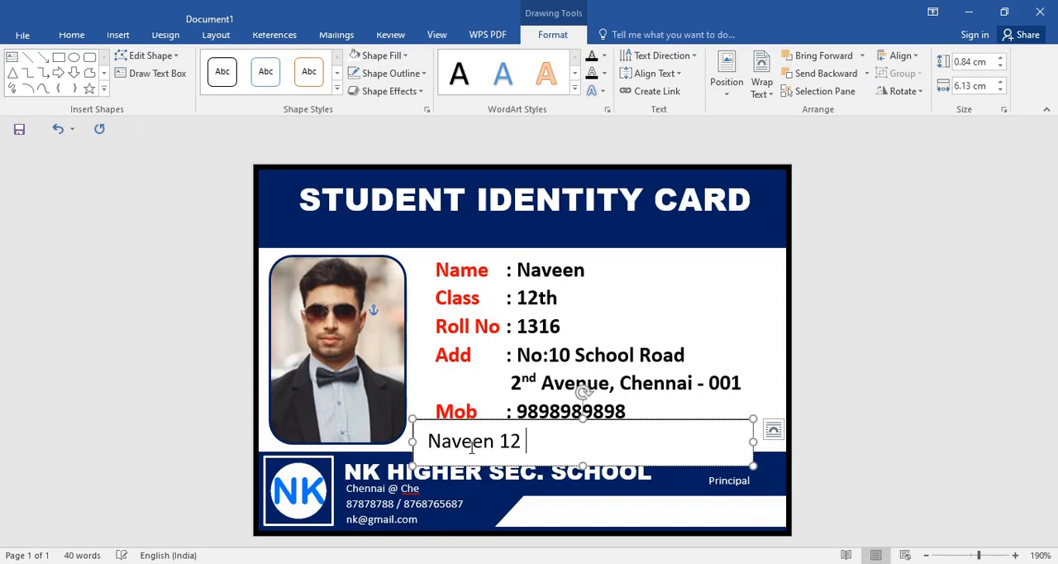
# Step: Format the new text box's whole line with the Free 3 of 9 Extended barcode font
pyautogui.tripleClick(544, 450)
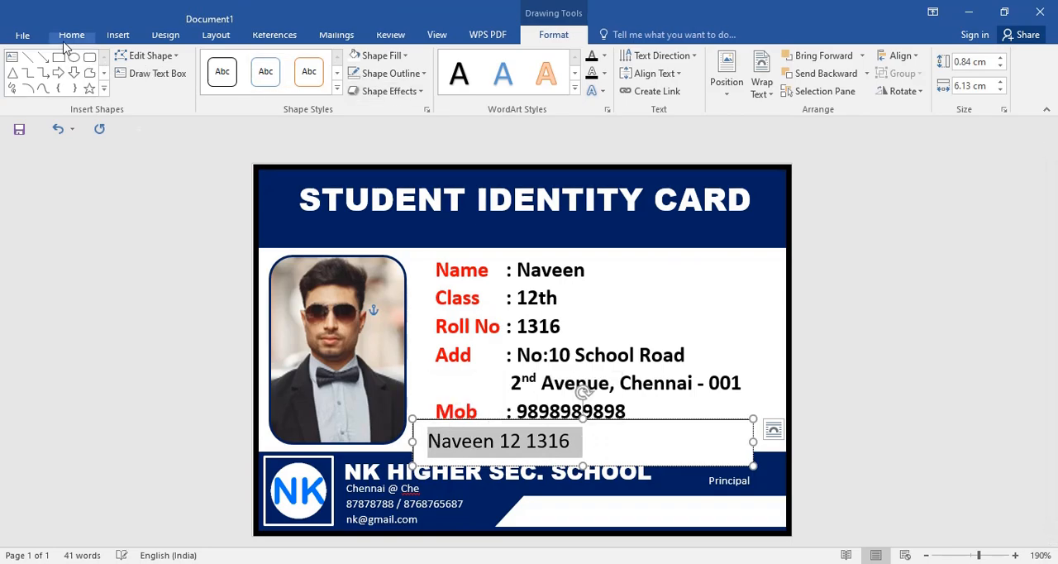
pyautogui.click(71, 36)
pyautogui.click(193, 62)
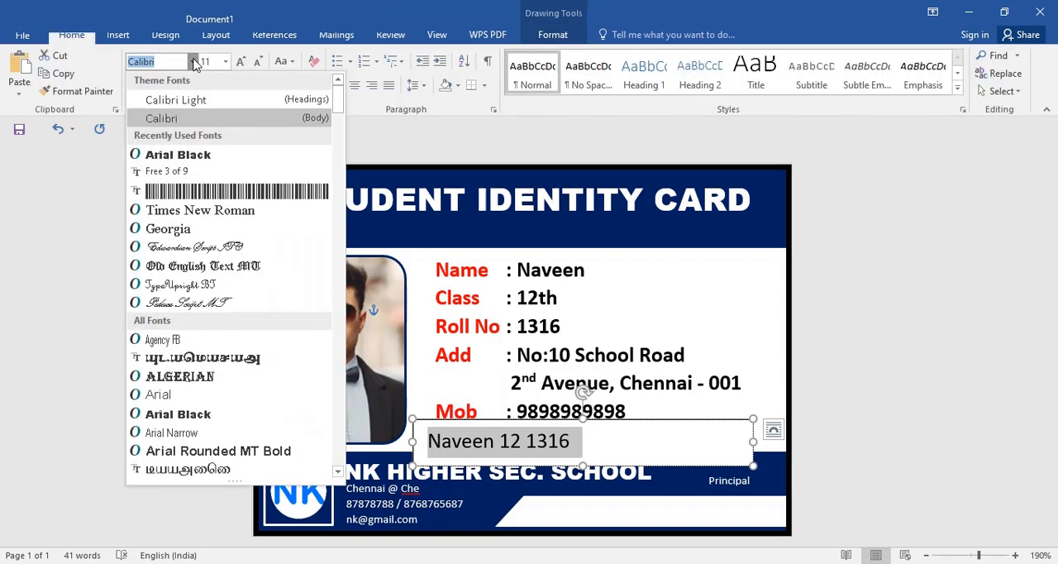
pyautogui.click(261, 199)
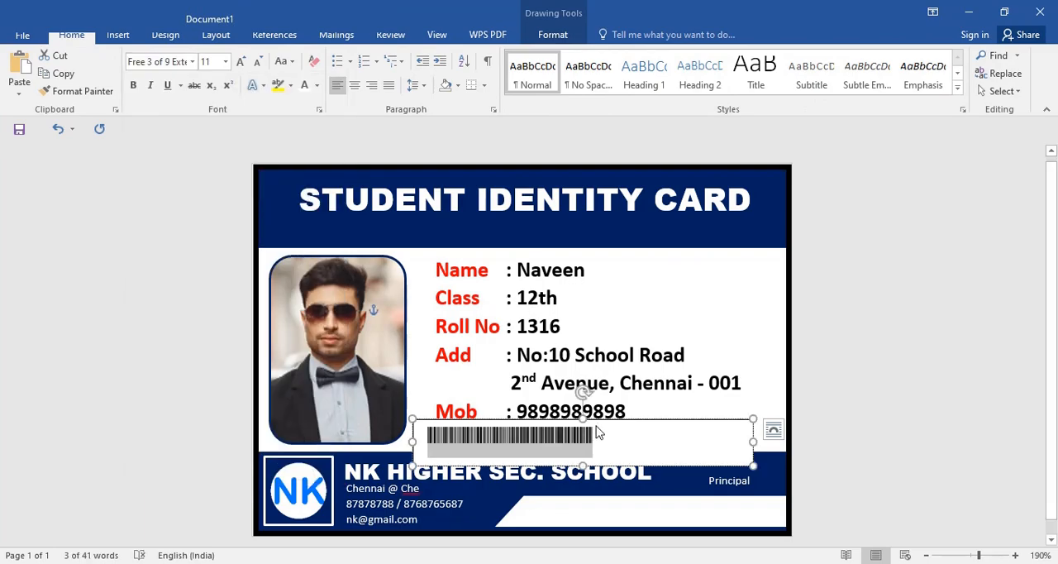
# Step: Shrink the text box around the barcode and place it over the footer's white slanted strip, extending its left side slightly
pyautogui.moveTo(754, 444); pyautogui.dragTo(605, 442)
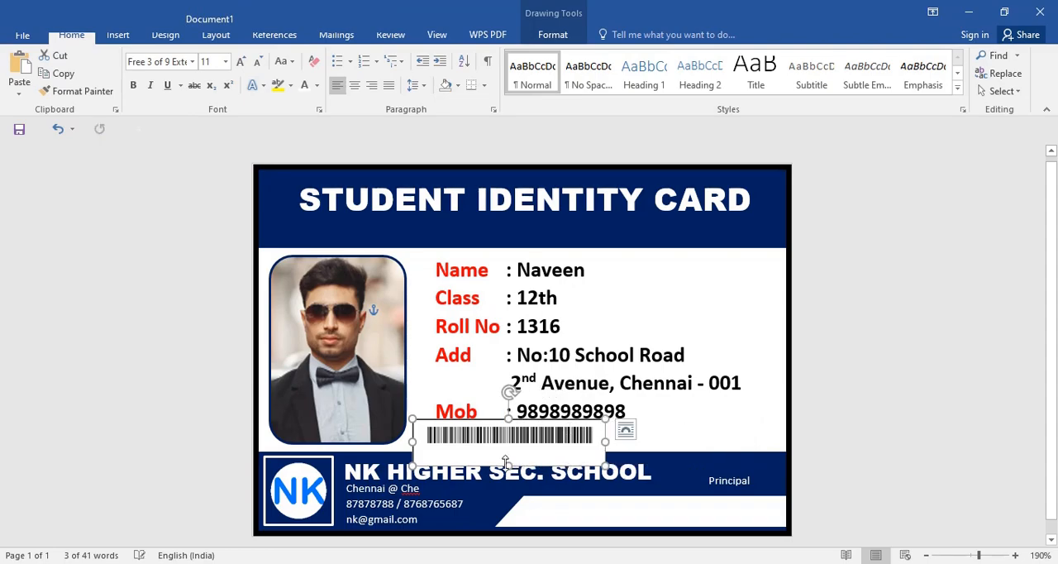
pyautogui.moveTo(508, 464); pyautogui.dragTo(650, 498)
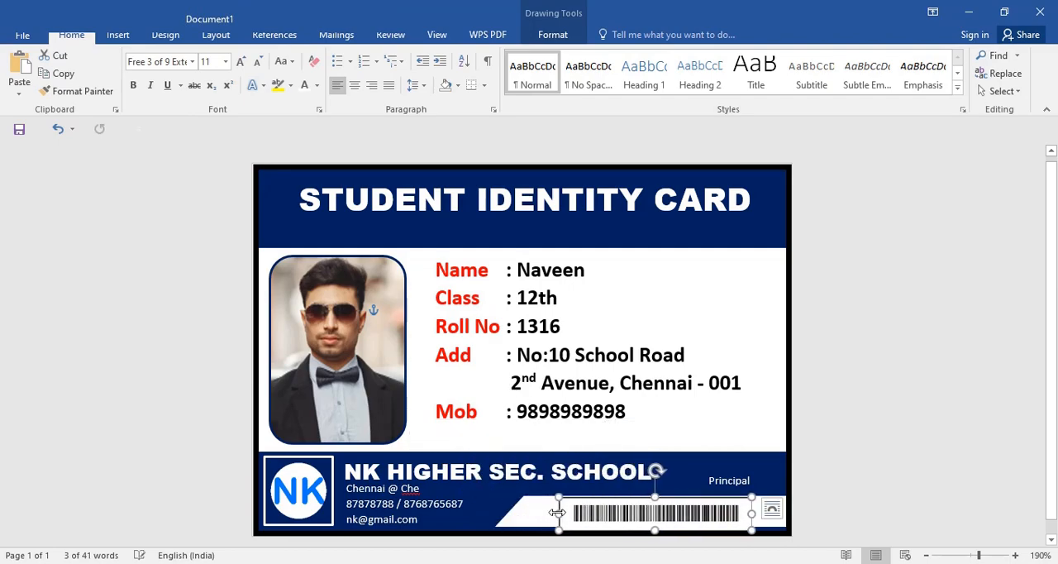
pyautogui.moveTo(558, 512); pyautogui.dragTo(535, 513)
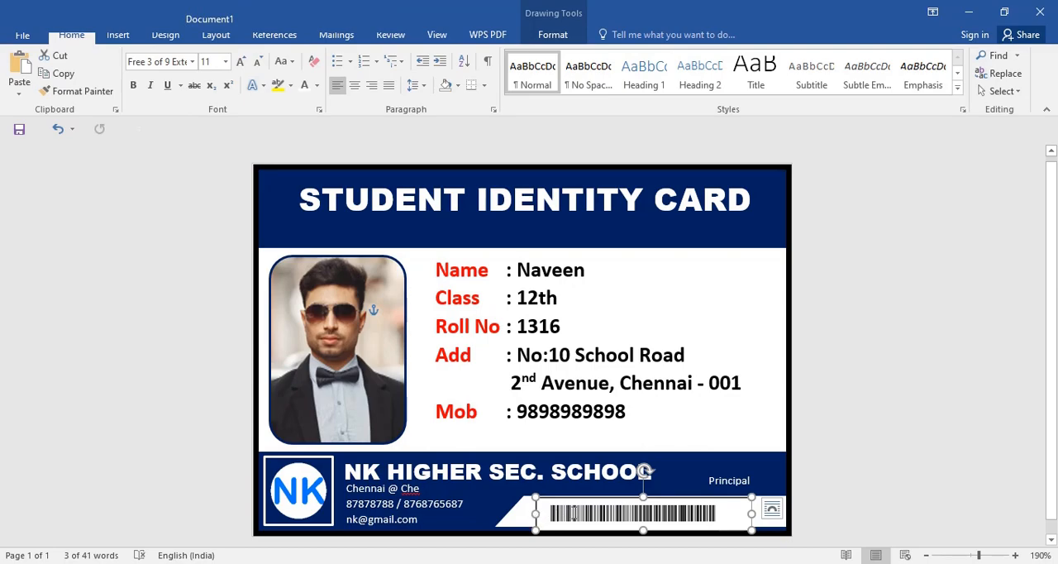
# Step: Set the barcode's font size to 12 and widen its text box to about 4.42 cm, toward the card's right border
pyautogui.click(241, 64)
pyautogui.click(242, 65)
pyautogui.click(241, 65)
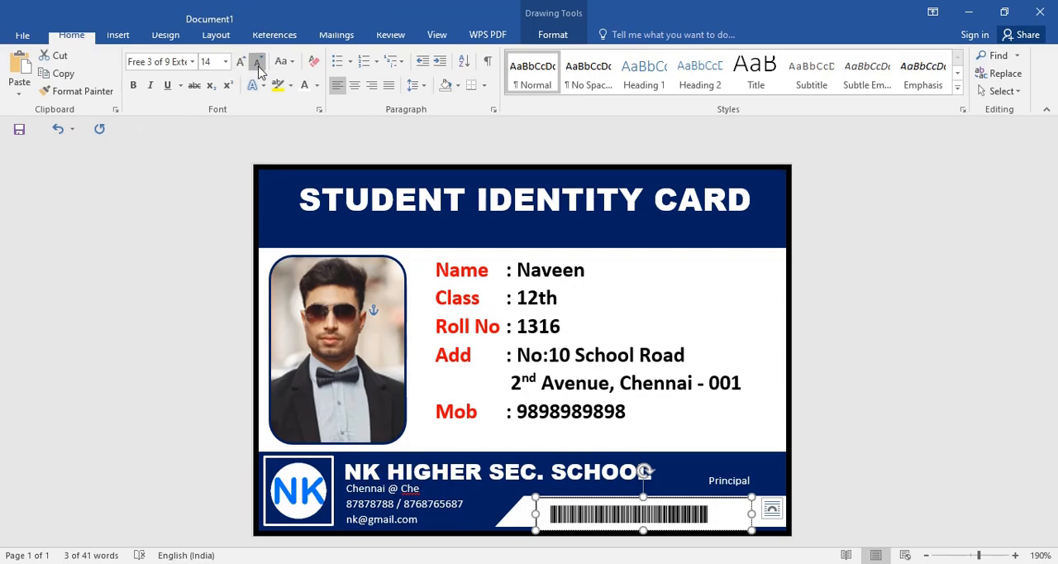
pyautogui.moveTo(752, 514); pyautogui.dragTo(781, 514)
pyautogui.click(865, 477)
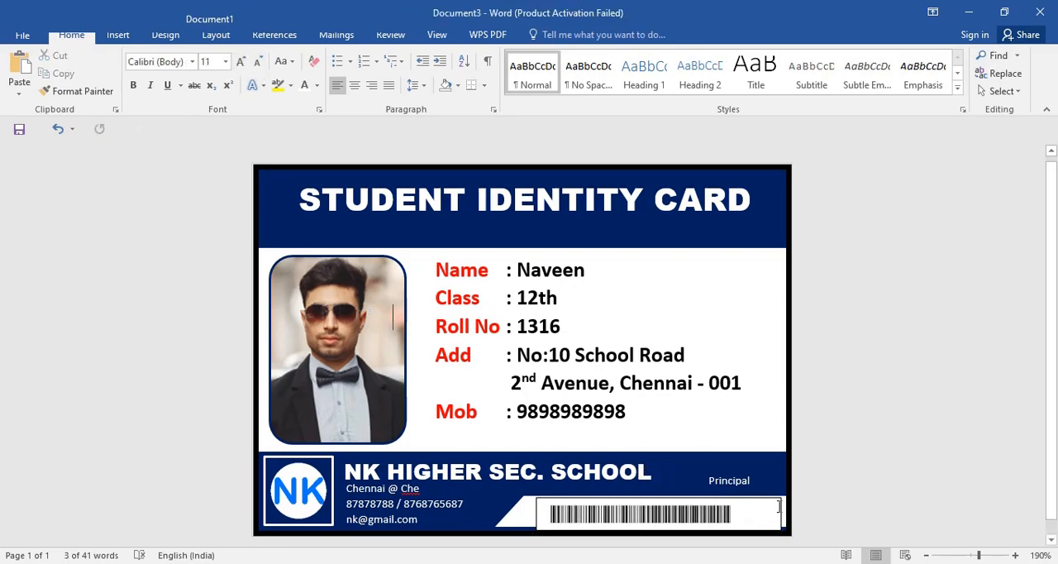
# Step: Remove the fill and outline from the barcode text box
pyautogui.click(744, 511)
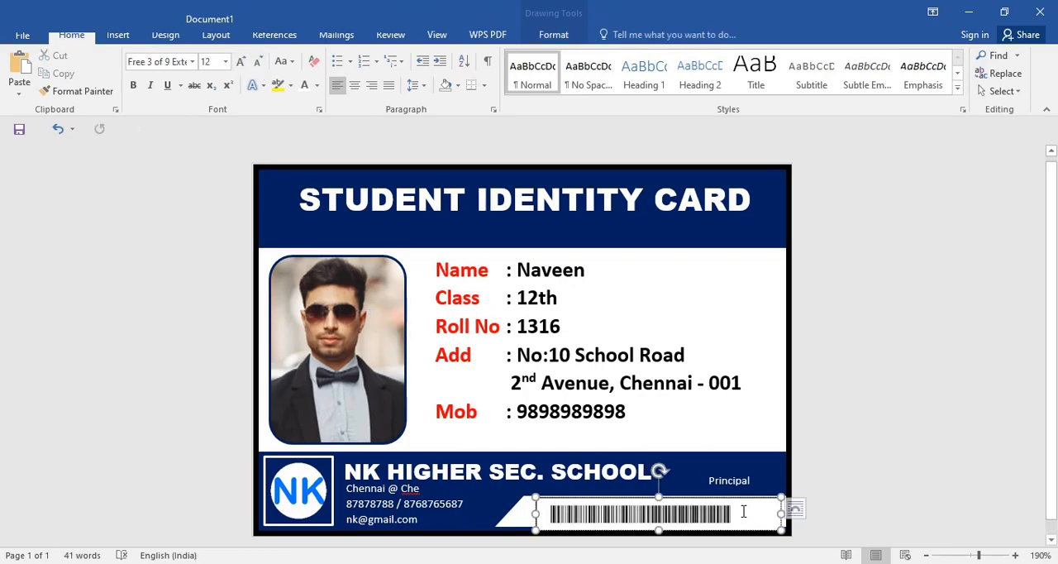
pyautogui.click(553, 35)
pyautogui.click(382, 55)
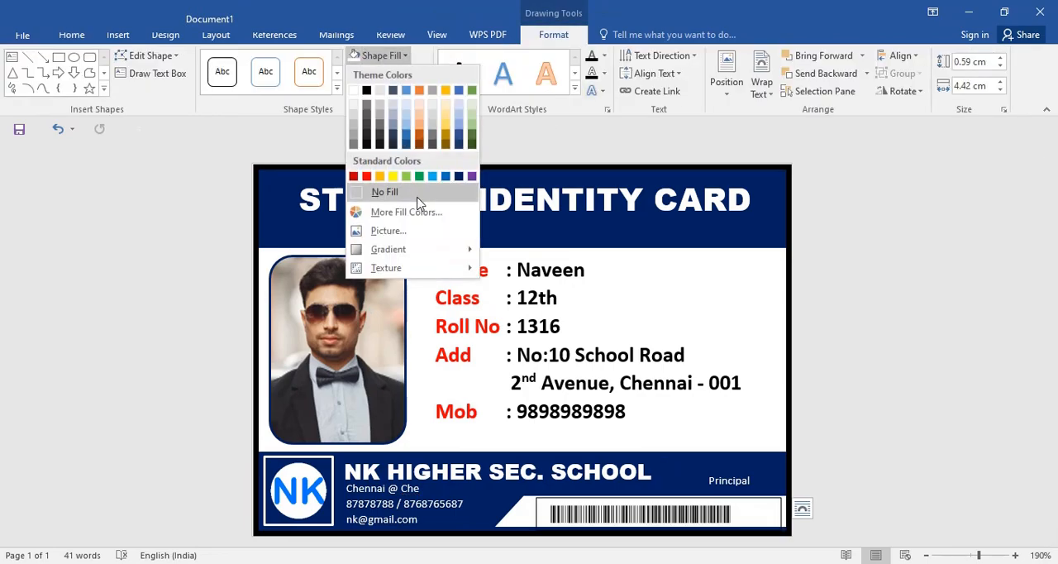
pyautogui.click(415, 193)
pyautogui.click(390, 73)
pyautogui.click(435, 210)
pyautogui.click(949, 425)
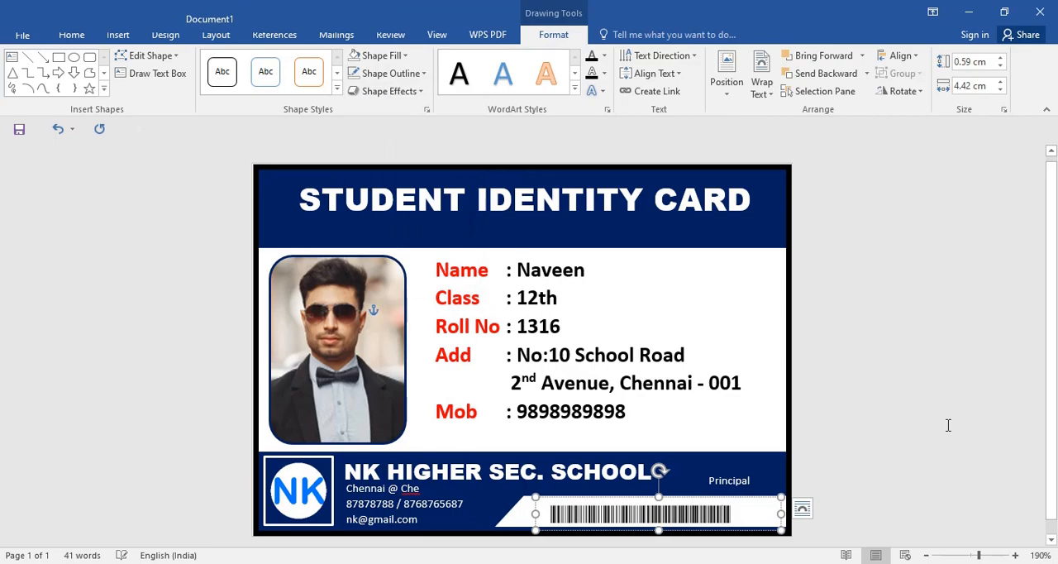
# Step: Nudge the barcode text box slightly up and to the right within the white strip
pyautogui.click(711, 502)
pyautogui.click(712, 498)
pyautogui.press('Right')
pyautogui.press('Right')
pyautogui.press('Right')
pyautogui.press('Right')
pyautogui.press('Right')
pyautogui.press('Up')
pyautogui.press('Up')
pyautogui.press('Up')
pyautogui.press('Up')
pyautogui.press('Up')
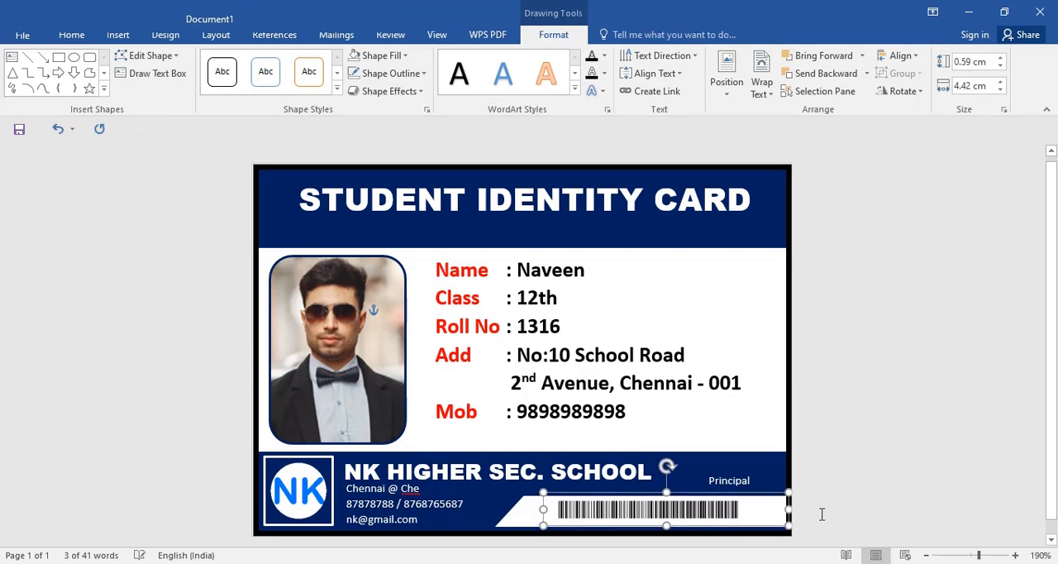
pyautogui.press('Right')
pyautogui.press('Right')
pyautogui.press('Right')
pyautogui.press('Right')
pyautogui.press('Right')
pyautogui.press('Right')
pyautogui.press('Right')
pyautogui.press('Right')
pyautogui.press('Left')
pyautogui.press('Left')
pyautogui.press('Left')
pyautogui.press('Left')
pyautogui.press('Left')
pyautogui.press('Left')
pyautogui.press('Left')
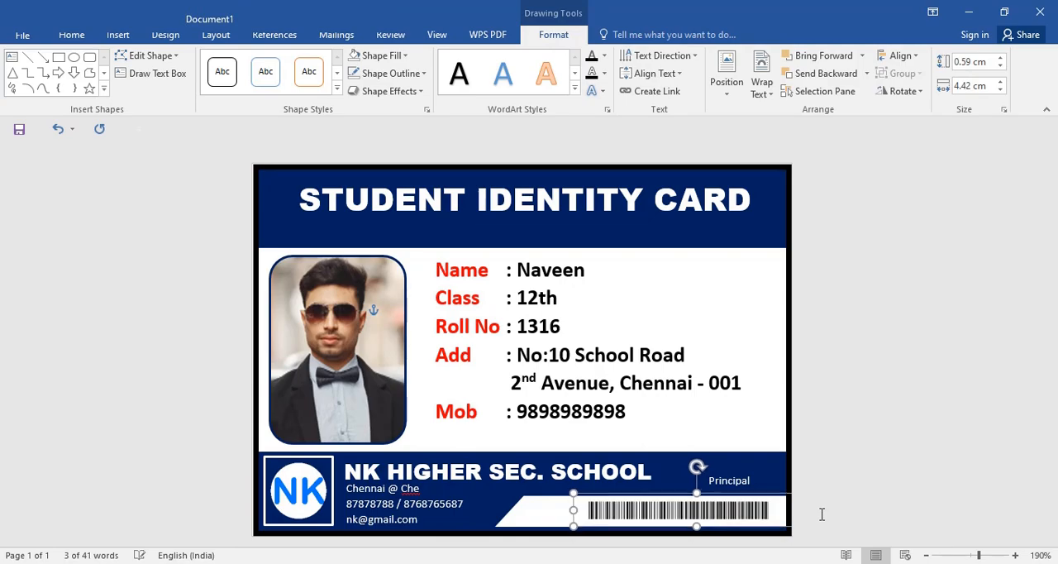
# Step: Set the barcode's font size to 14 and move its text box back left inside the white strip
pyautogui.click(86, 37)
pyautogui.click(243, 66)
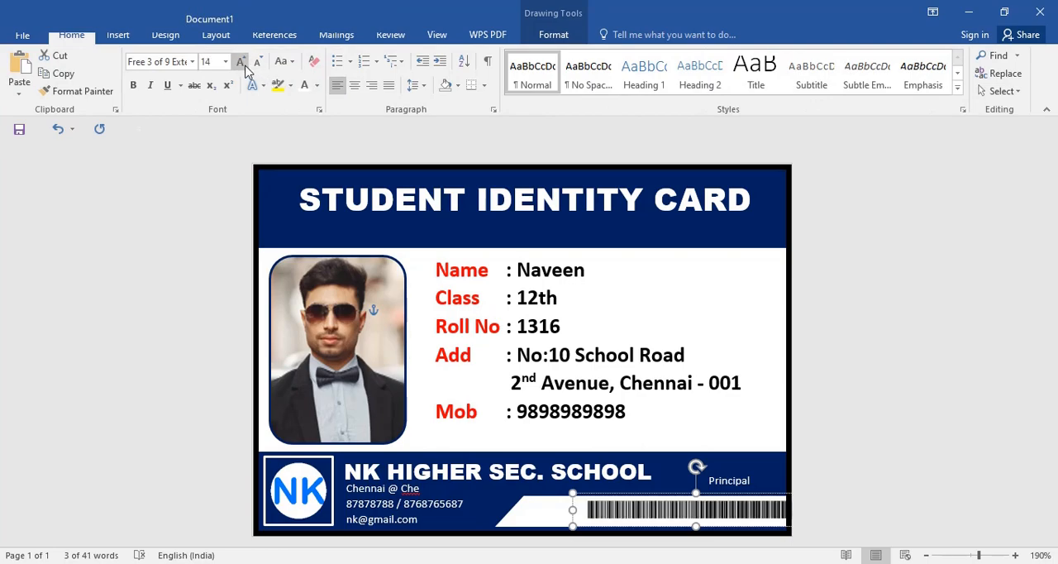
pyautogui.moveTo(613, 494); pyautogui.dragTo(587, 494)
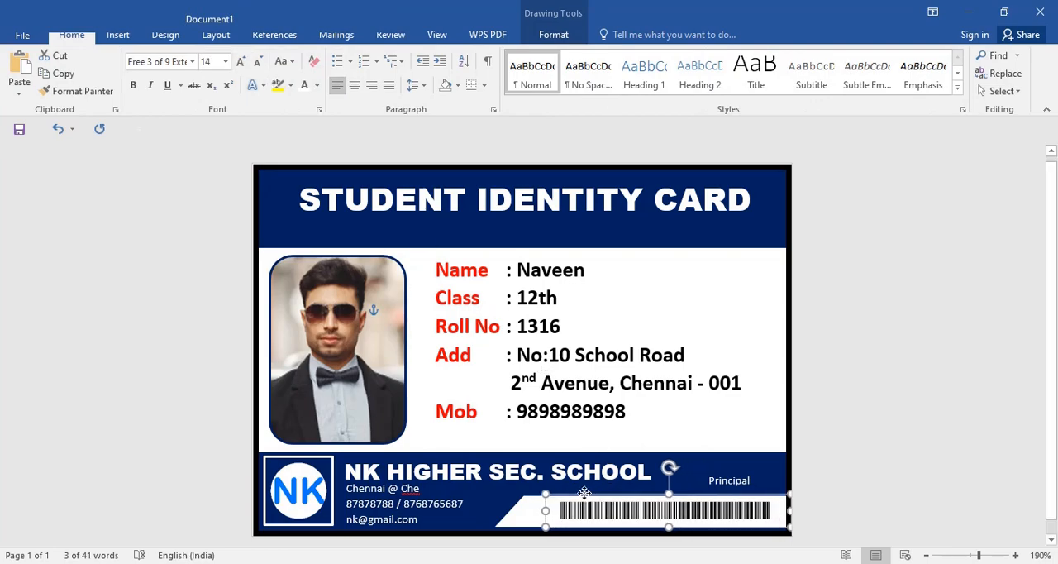
# Step: Set the barcode's font size to 16 and extend its text box upward and to the left to fit
pyautogui.click(241, 61)
pyautogui.moveTo(660, 495); pyautogui.dragTo(662, 489)
pyautogui.moveTo(545, 508); pyautogui.dragTo(522, 508)
pyautogui.click(863, 462)
# Step: Nudge the barcode text box down and slightly left to center the barcode on the white strip, and deselect it
pyautogui.click(718, 510)
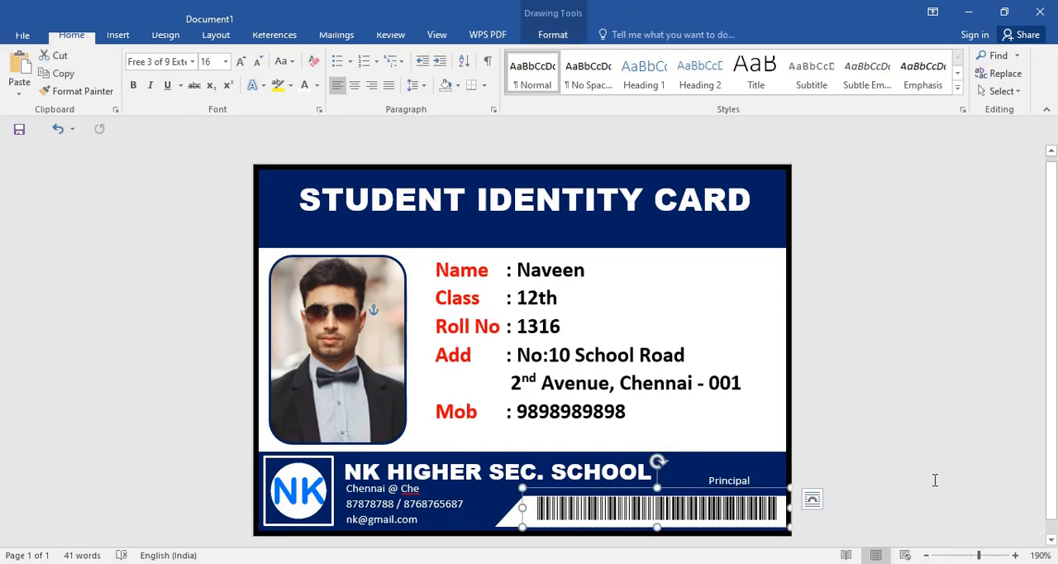
pyautogui.press('Down')
pyautogui.press('Down')
pyautogui.press('Down')
pyautogui.hotkey('ctrl', 'Down')
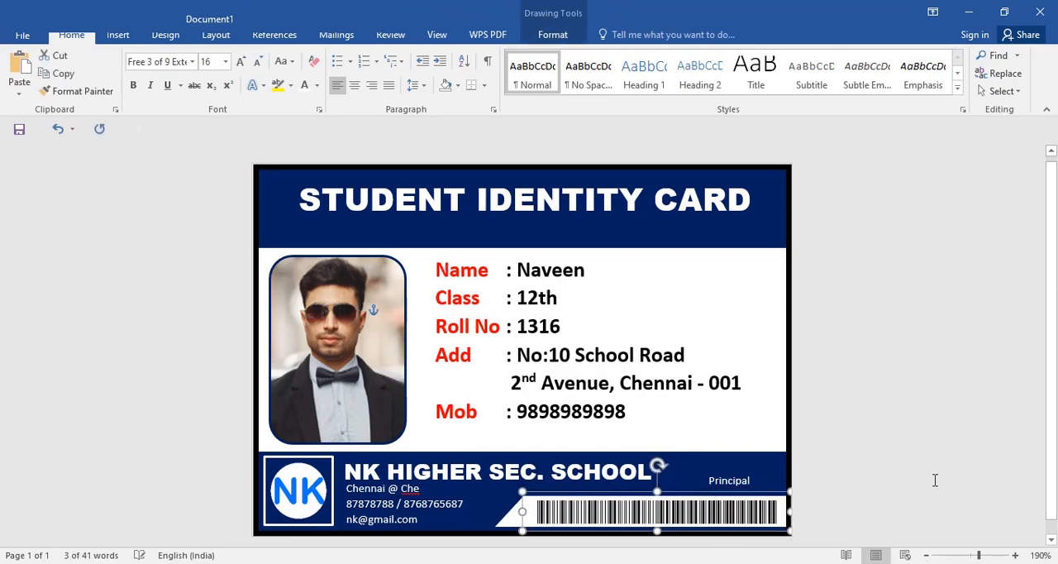
pyautogui.hotkey('ctrl', 'Left')
pyautogui.hotkey('ctrl', 'Left')
pyautogui.hotkey('ctrl', 'Right')
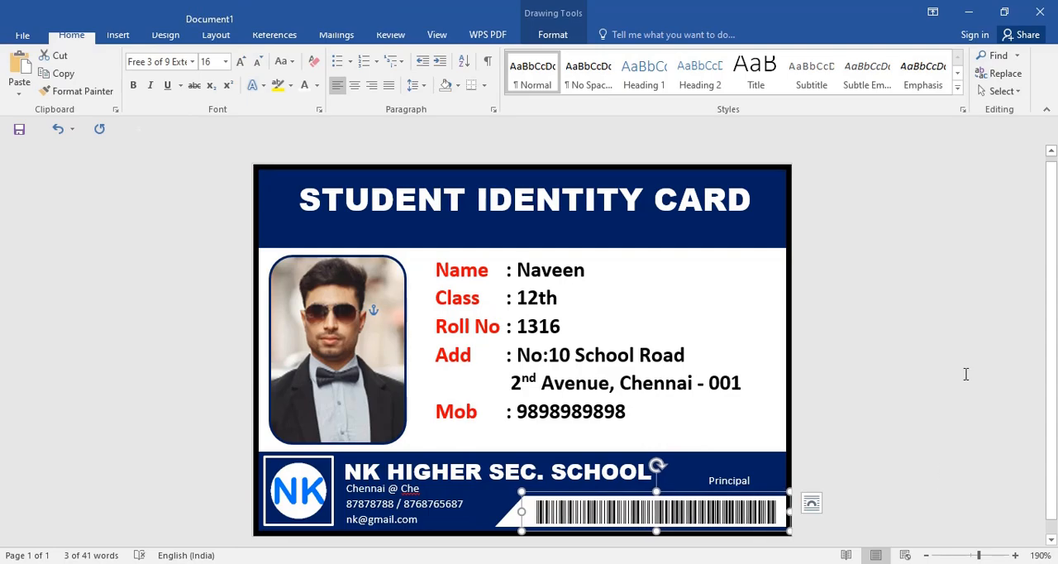
pyautogui.press('Escape')
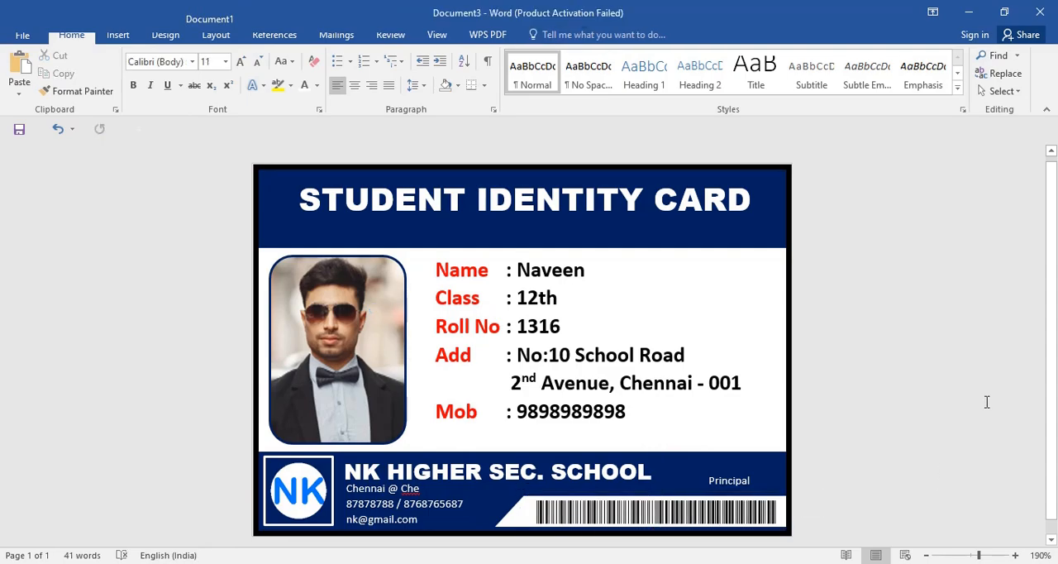